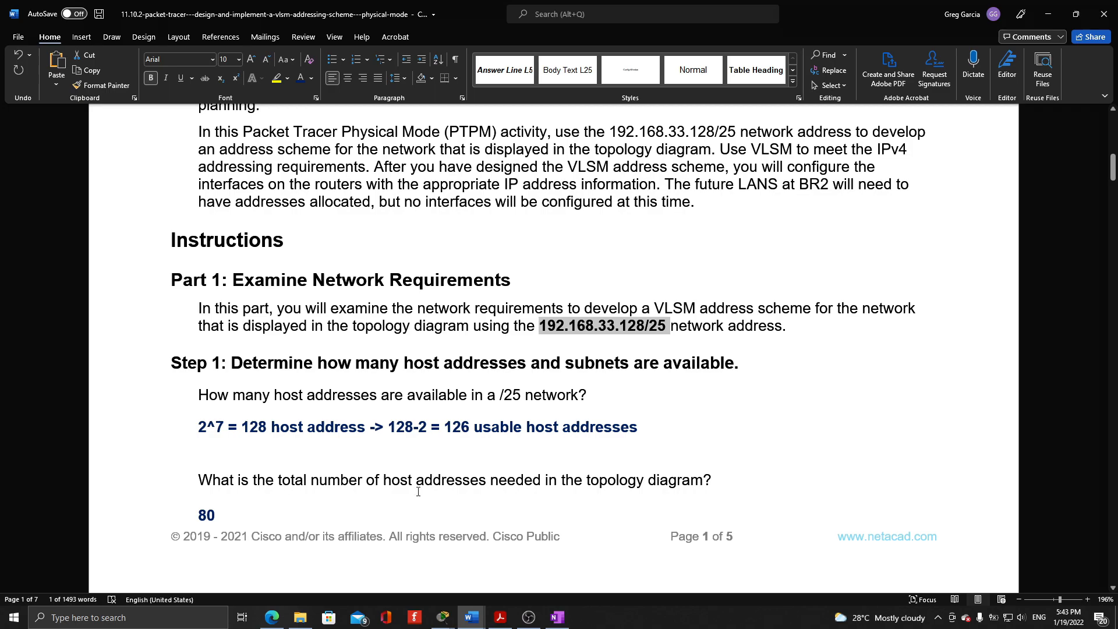
Compare the host requirements in the topology diagram with the Step 1 answers on total host addresses and subnets
scroll(357, 404, up, 10)
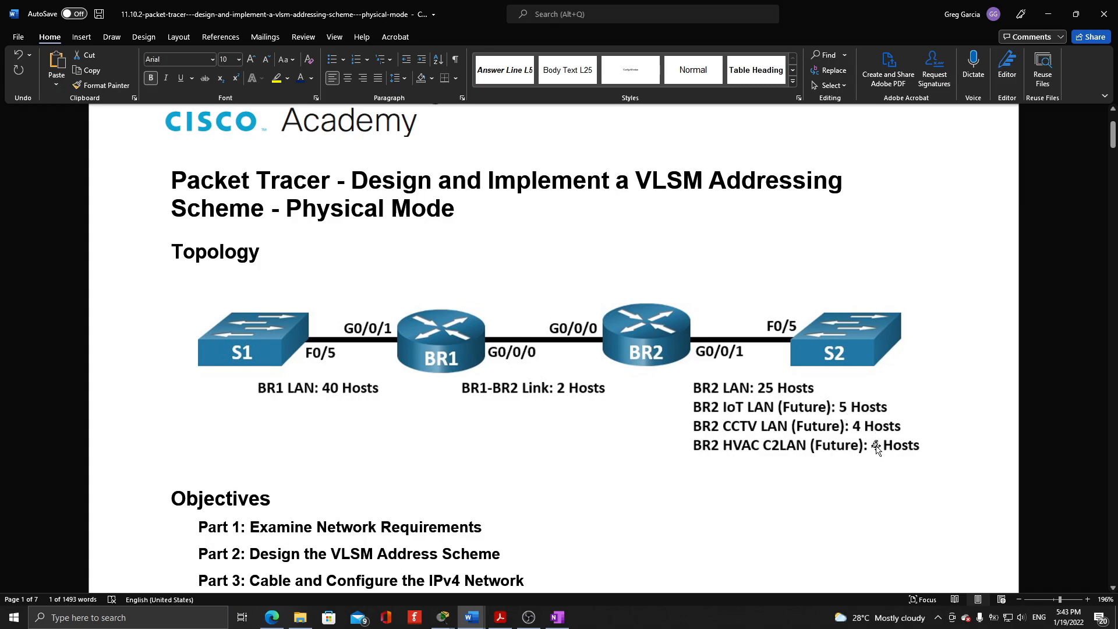
scroll(873, 434, down, 10)
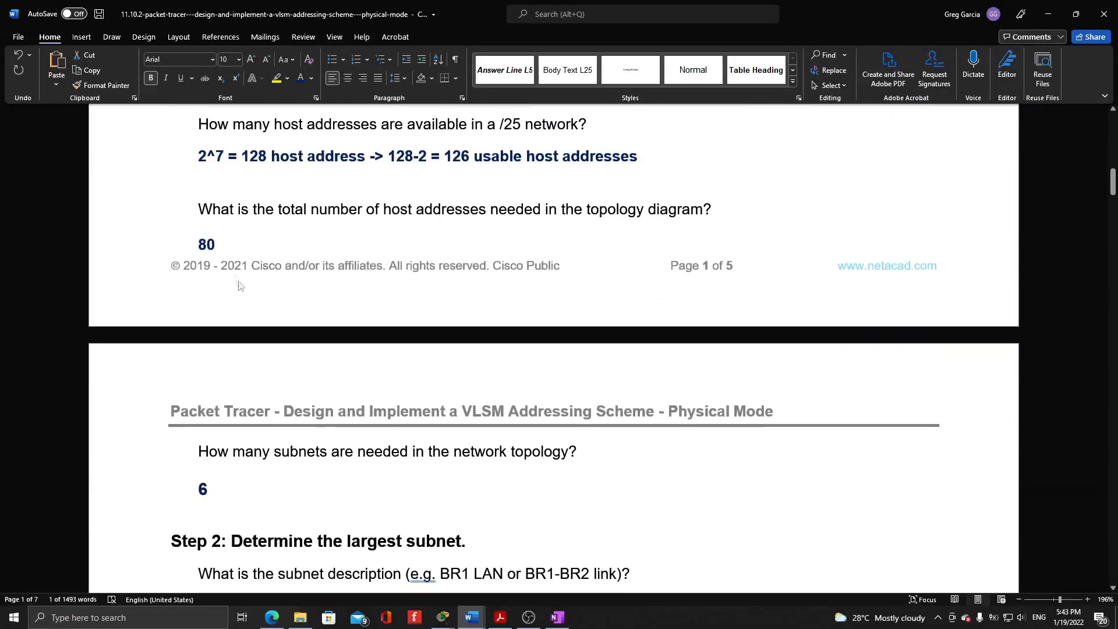
scroll(244, 288, up, 1)
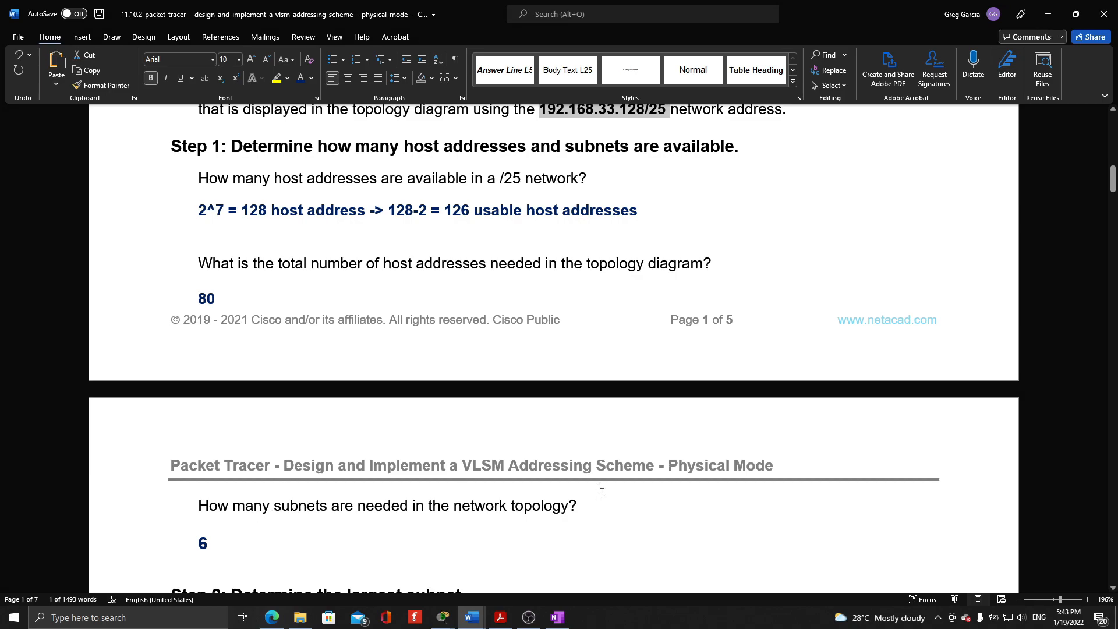
scroll(599, 485, up, 8)
scroll(599, 485, up, 3)
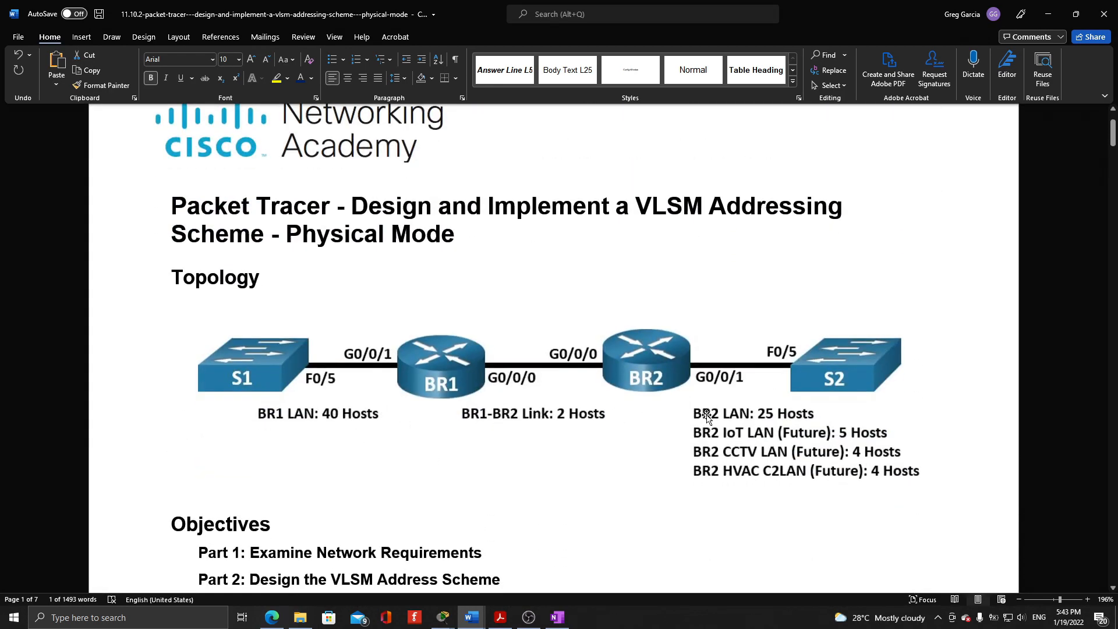
scroll(570, 432, down, 1)
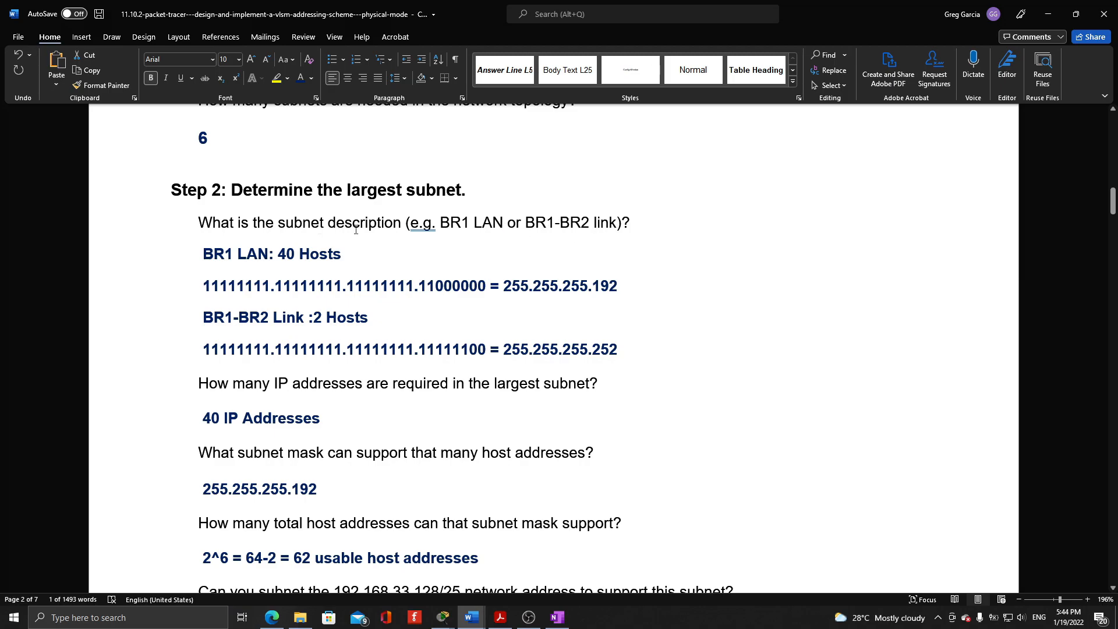
Examine the binary subnet masks for the BR1 LAN and BR1-BR2 Link in Step 2, highlighting the network bits of their last octets
double_click(233, 286)
click(203, 285)
drag(203, 286, 477, 288)
click(430, 287)
key(shift+Left)
drag(431, 289, 435, 289)
click(419, 288)
drag(422, 351, 467, 350)
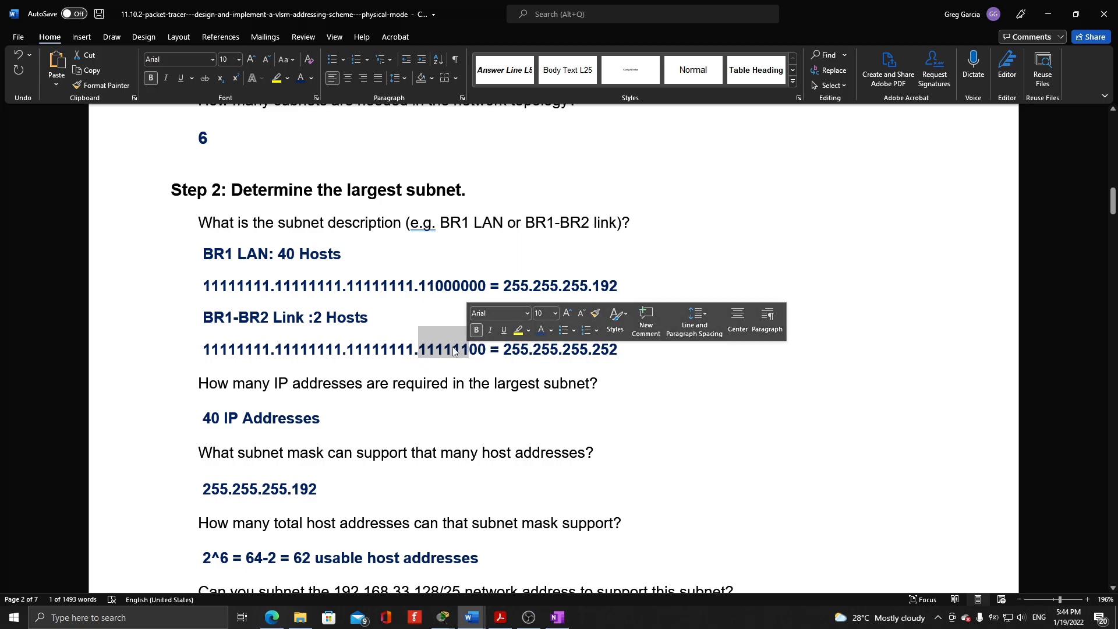
double_click(428, 351)
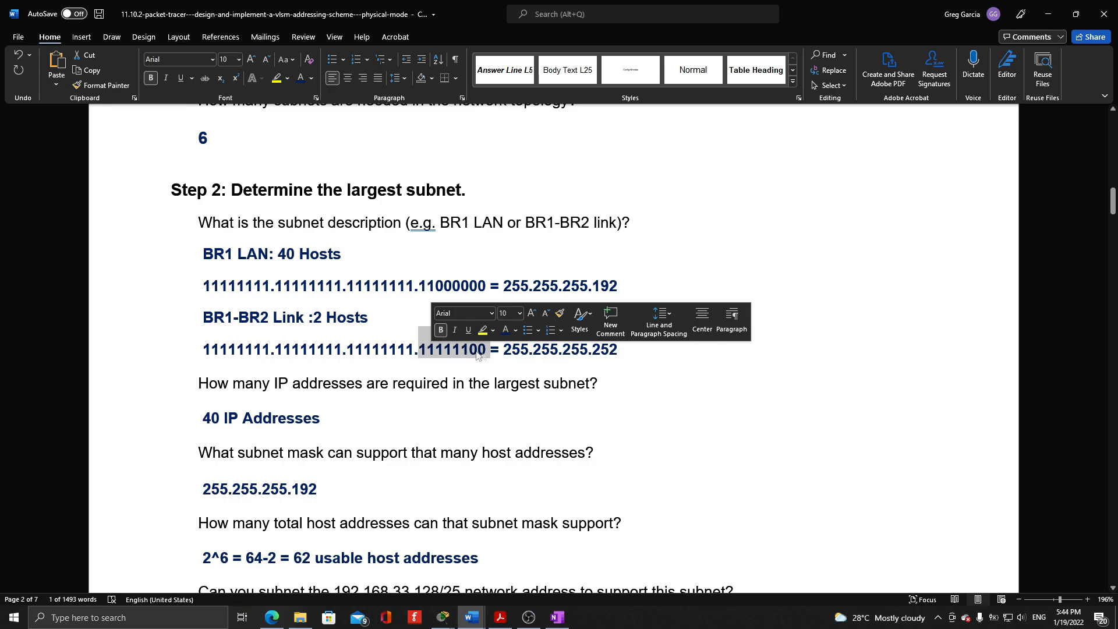
Review the largest subnet's decimal mask, host bits, usable host calculation and network address answers in Step 2
scroll(602, 354, down, 1)
drag(491, 232, 530, 232)
click(606, 254)
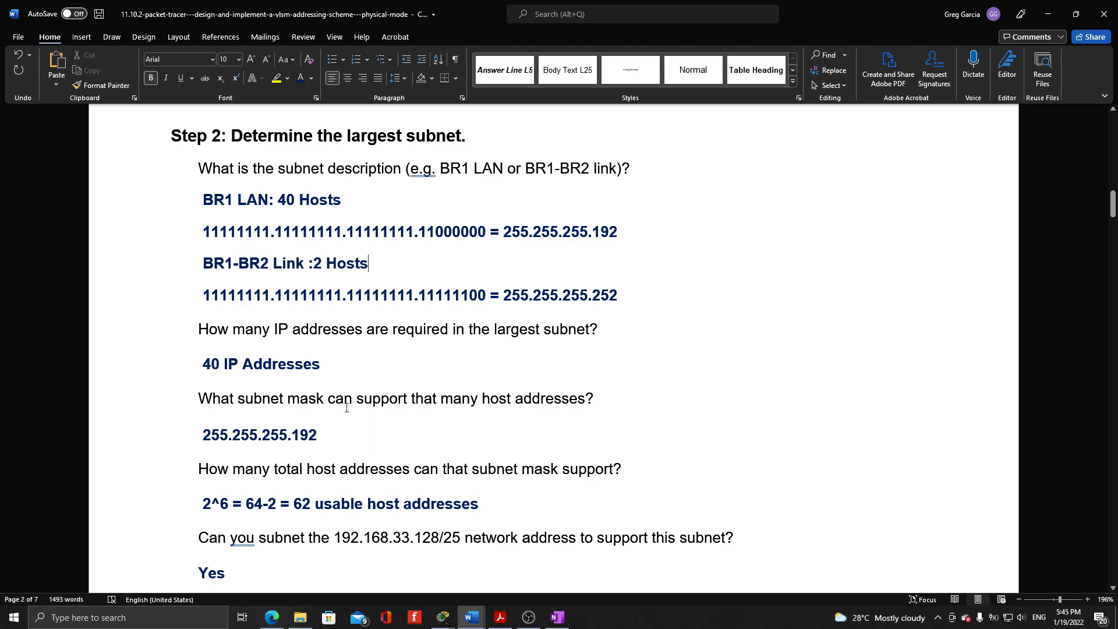
drag(617, 232, 506, 233)
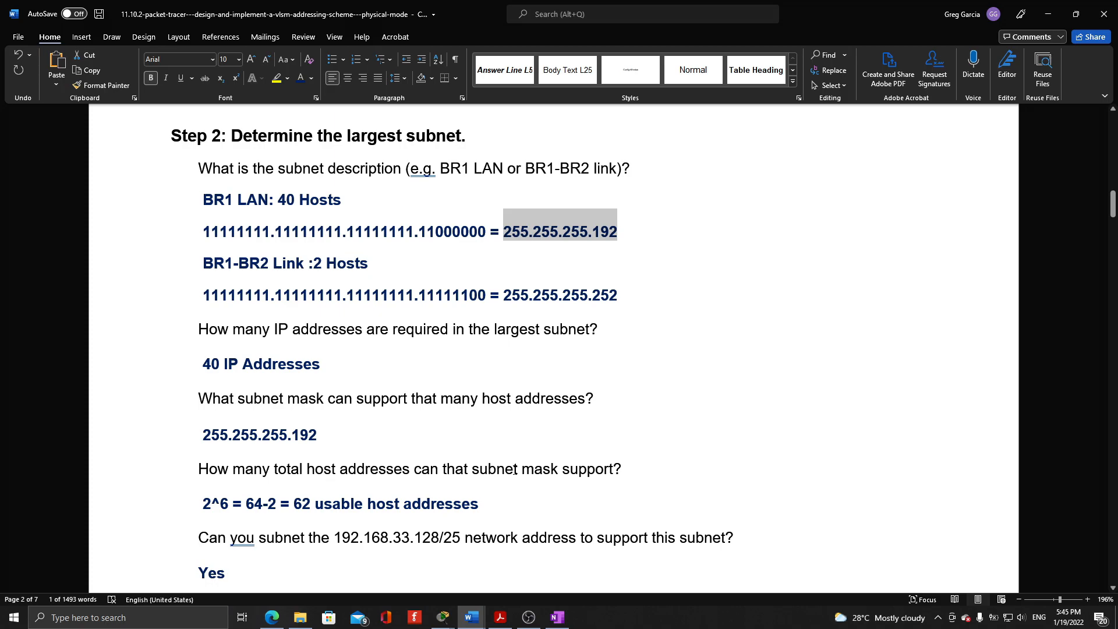
scroll(515, 469, down, 1)
drag(435, 180, 484, 183)
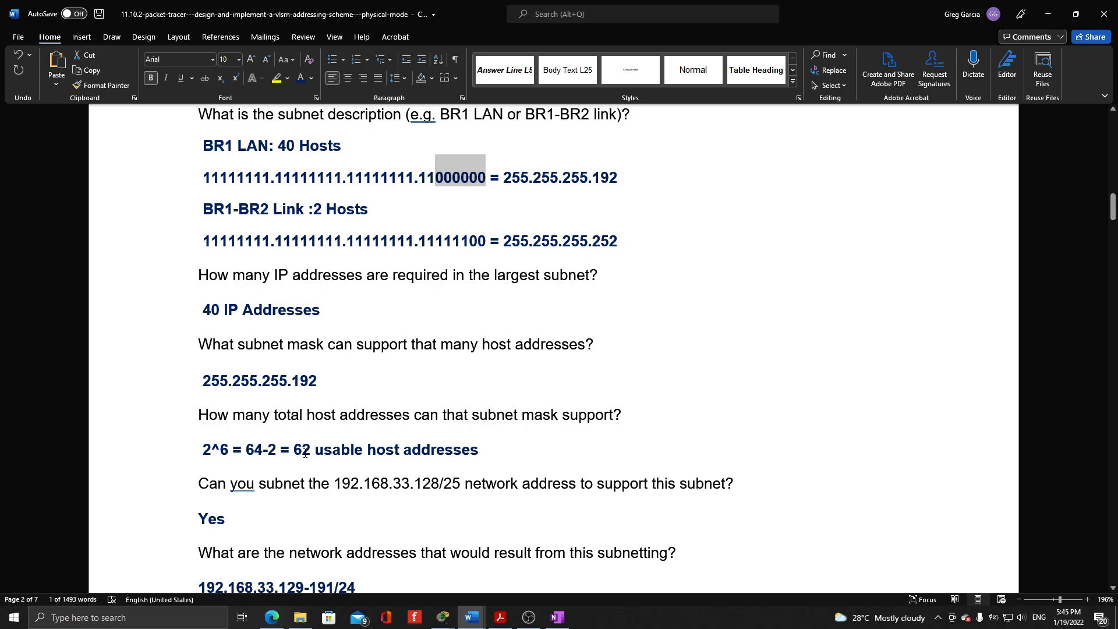
scroll(274, 438, down, 1)
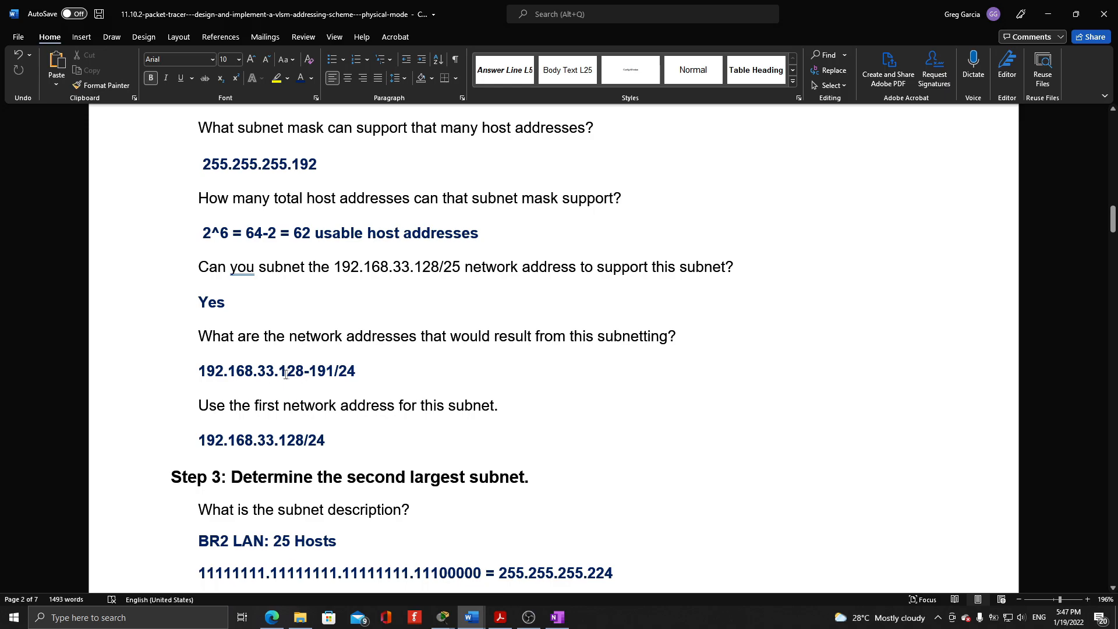
Review Step 3 for the BR2 LAN, highlighting the mask's last octet and host bits and comparing its address range with the previous subnet's
scroll(336, 278, down, 4)
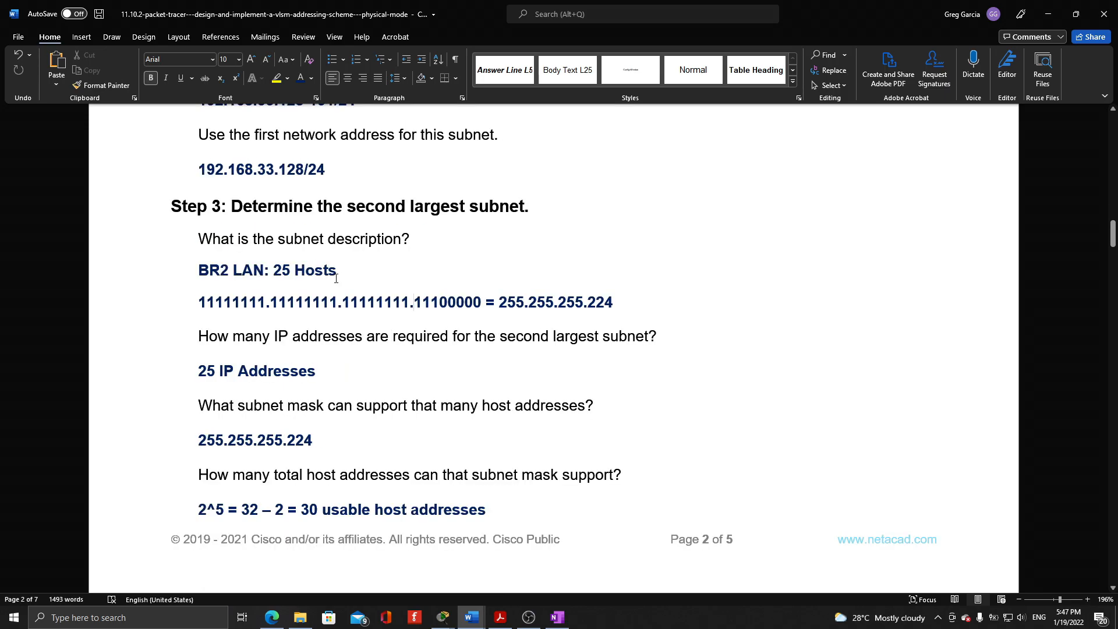
drag(414, 303, 440, 304)
click(414, 304)
double_click(420, 302)
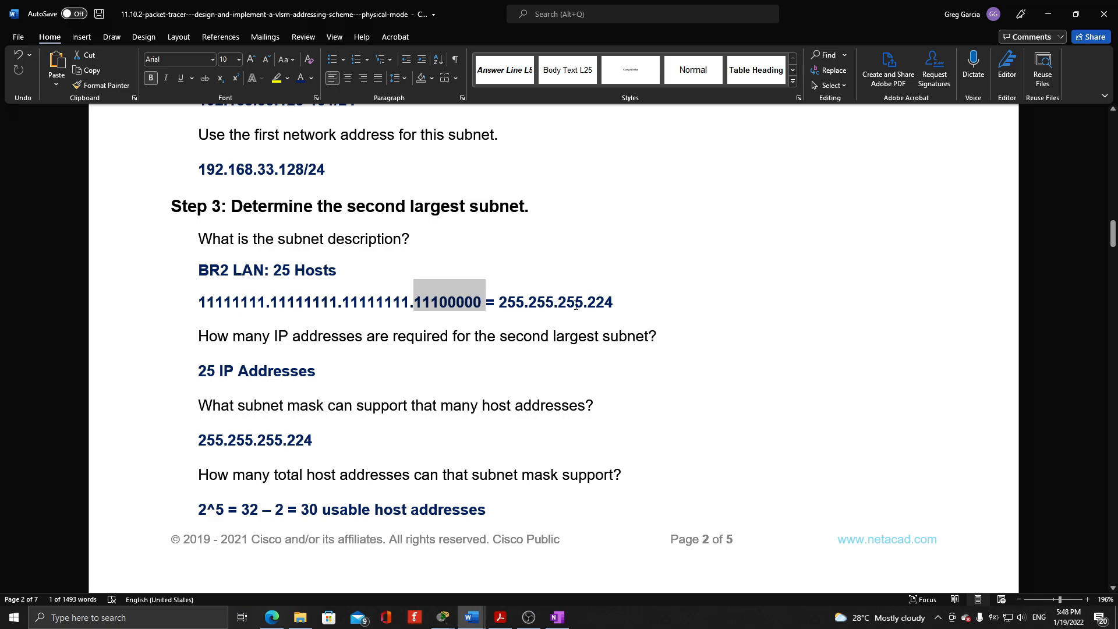
scroll(311, 457, down, 2)
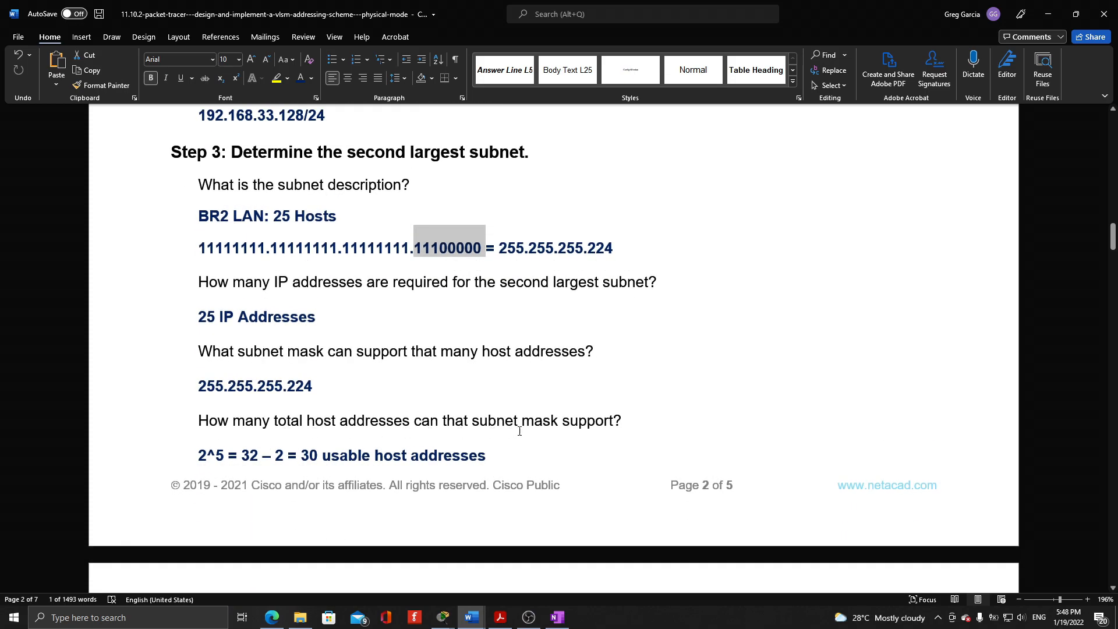
drag(440, 249, 483, 249)
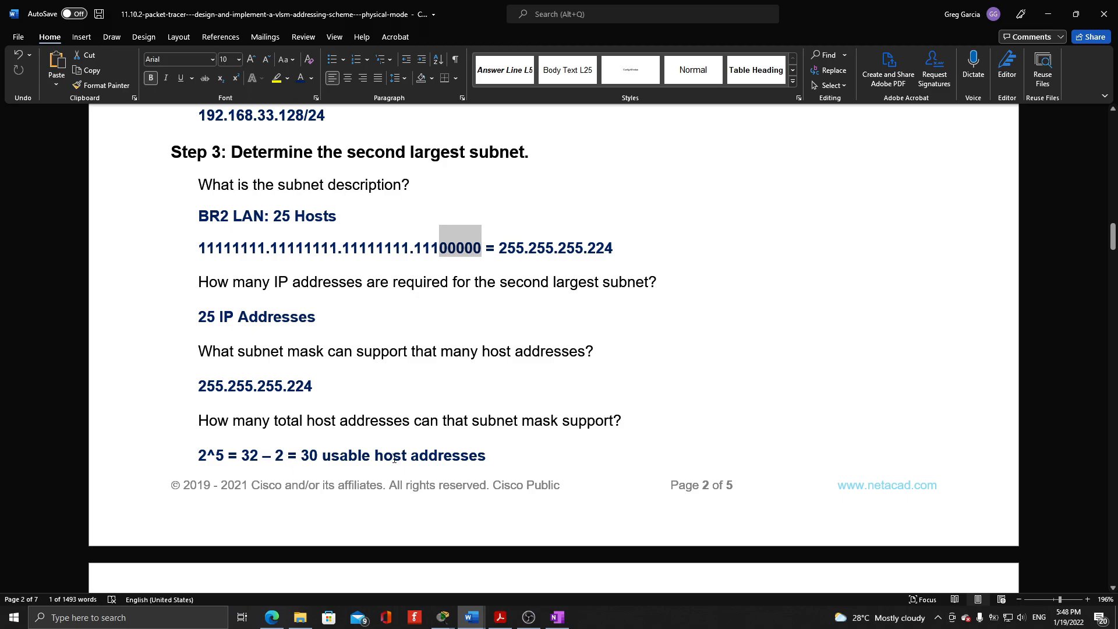
scroll(443, 452, down, 5)
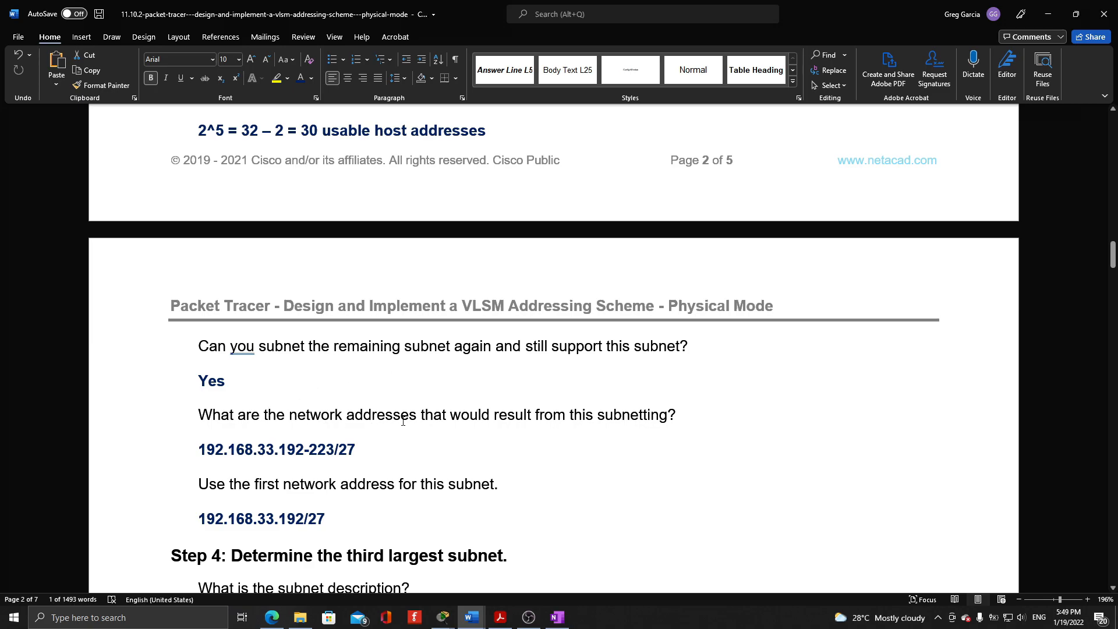
scroll(402, 422, up, 10)
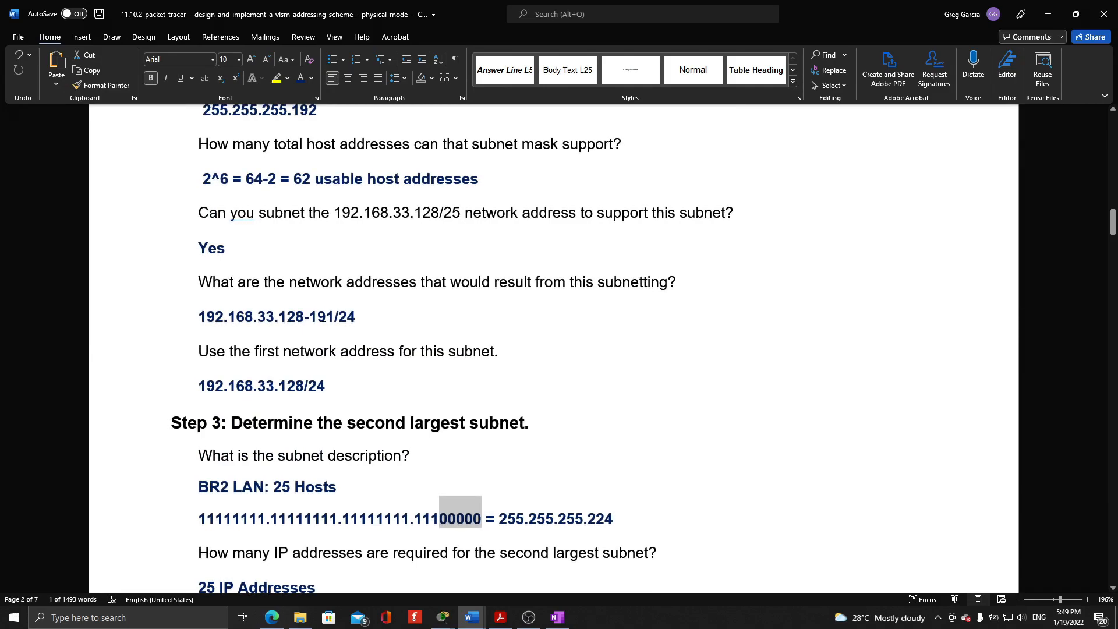
scroll(324, 317, down, 10)
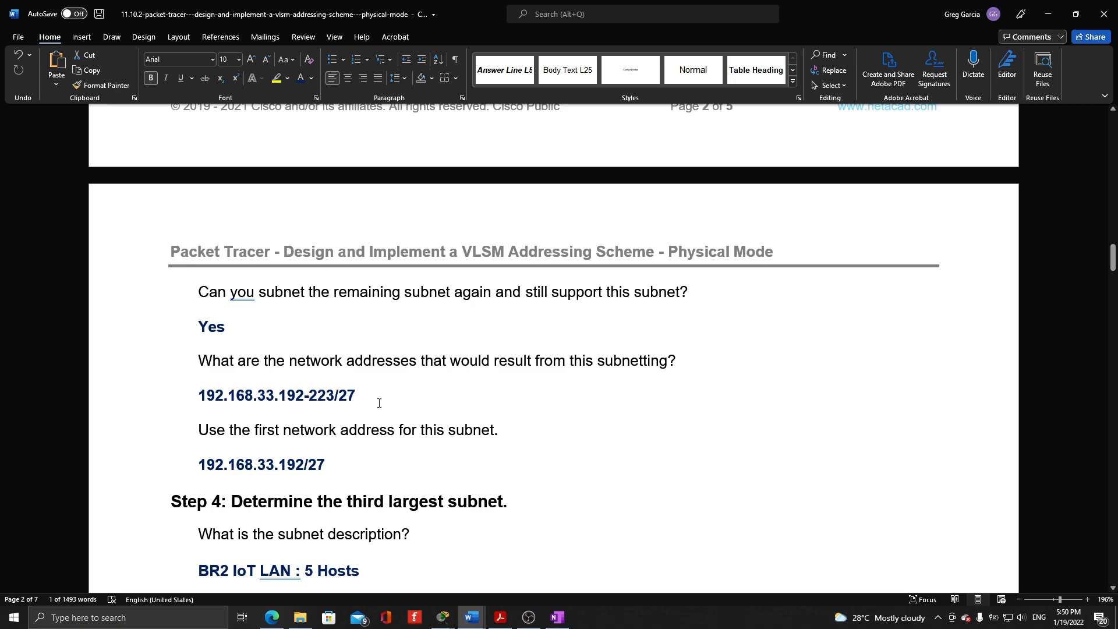
Review Step 4 for the BR2 IoT LAN, highlighting the network bits, decimal mask and host bits and checking where its address range starts
scroll(379, 403, down, 3)
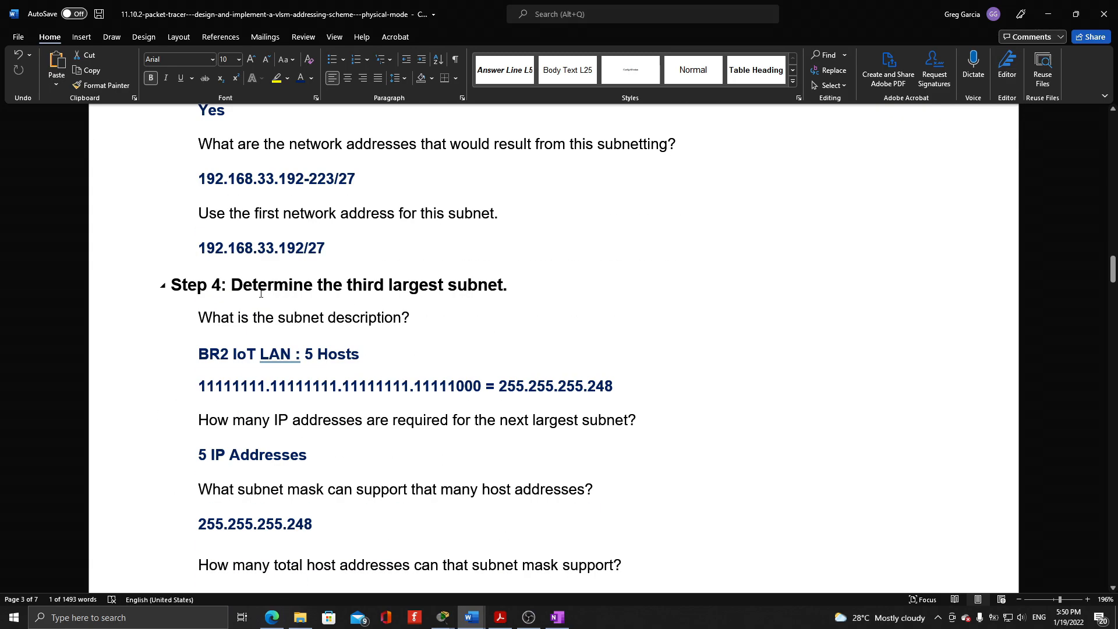
scroll(407, 288, down, 1)
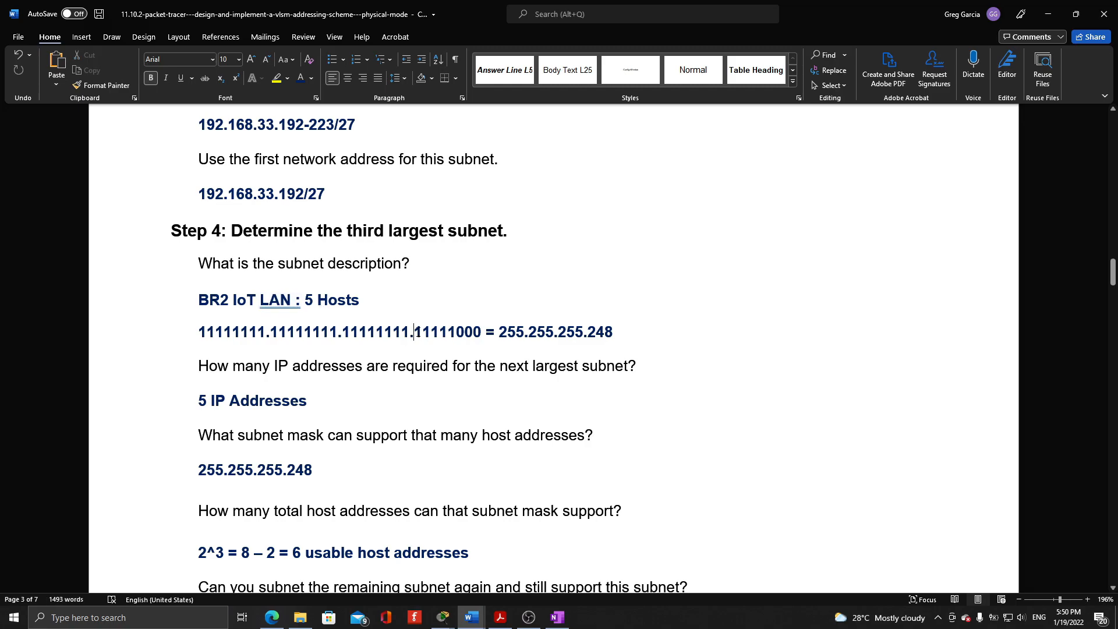
key(shift+Right)
key(shift+Right)
key(shift+Right)
key(shift+Right)
key(shift+Right)
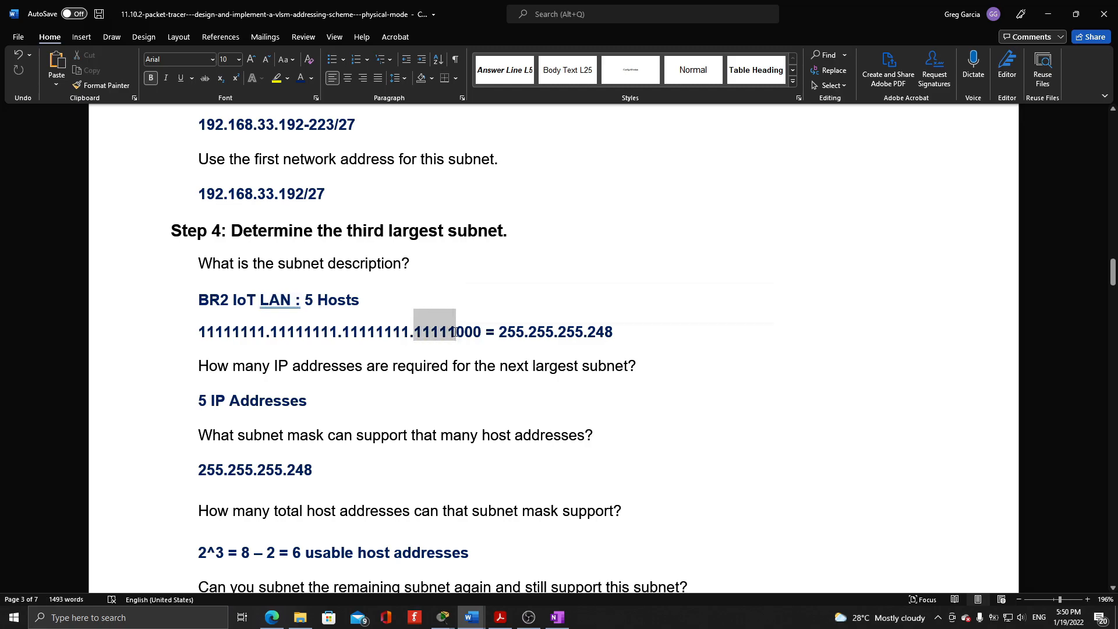
drag(417, 333, 455, 333)
drag(503, 335, 606, 329)
scroll(347, 444, down, 1)
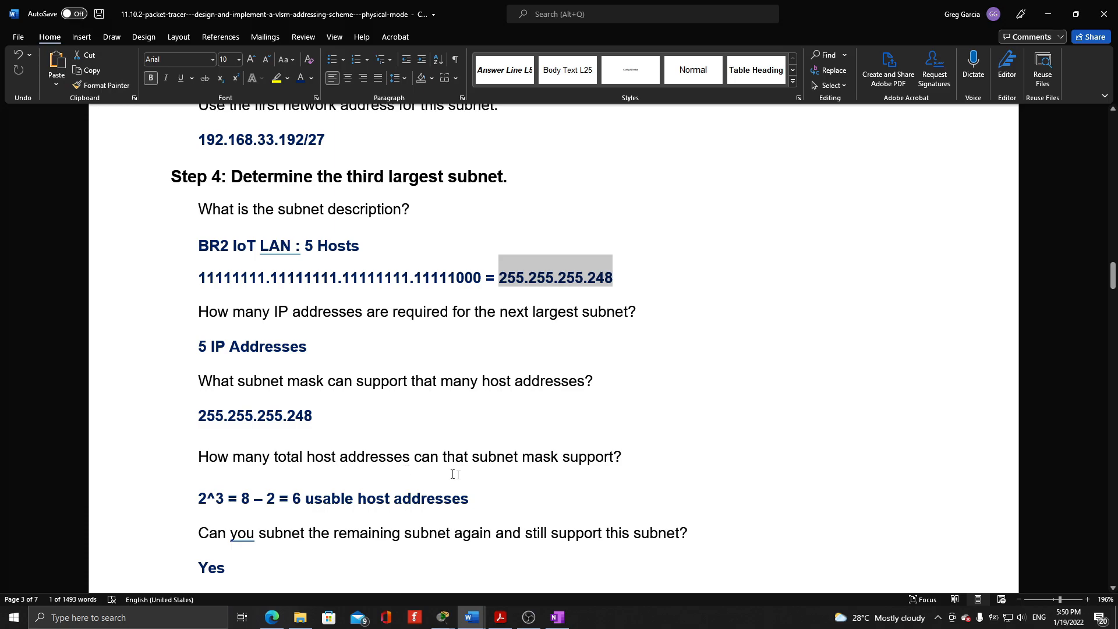
drag(458, 274, 481, 277)
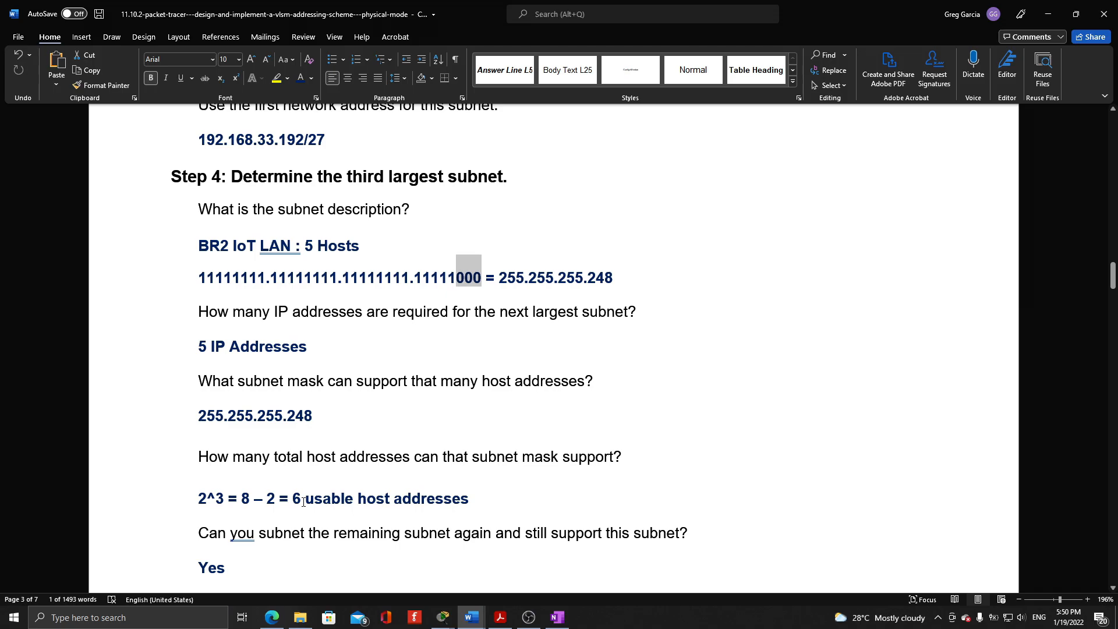
scroll(302, 502, down, 3)
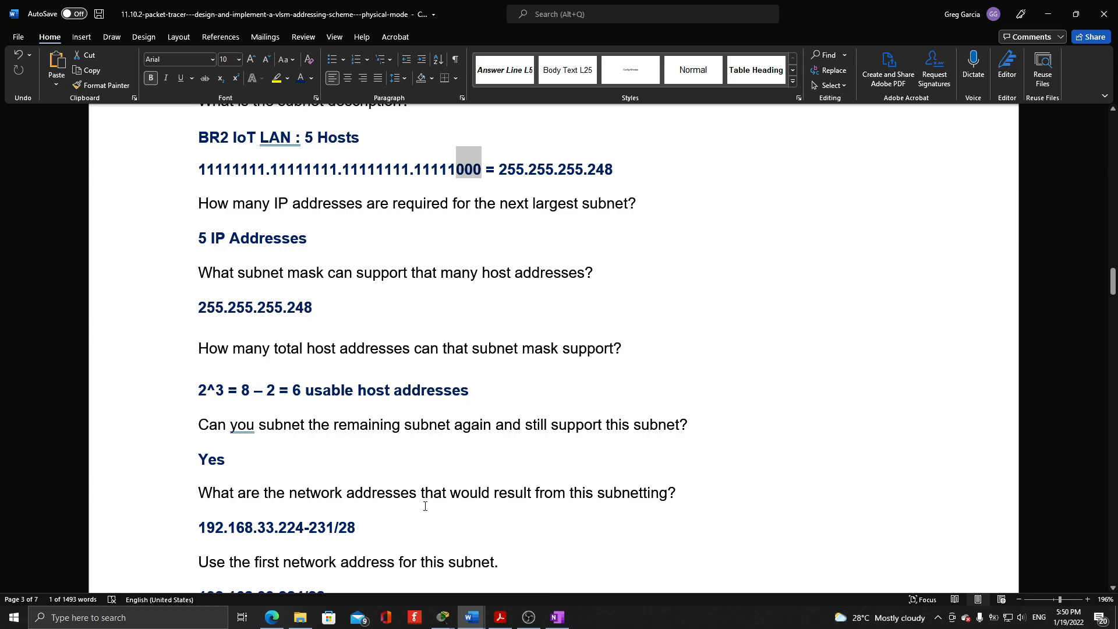
scroll(297, 313, up, 7)
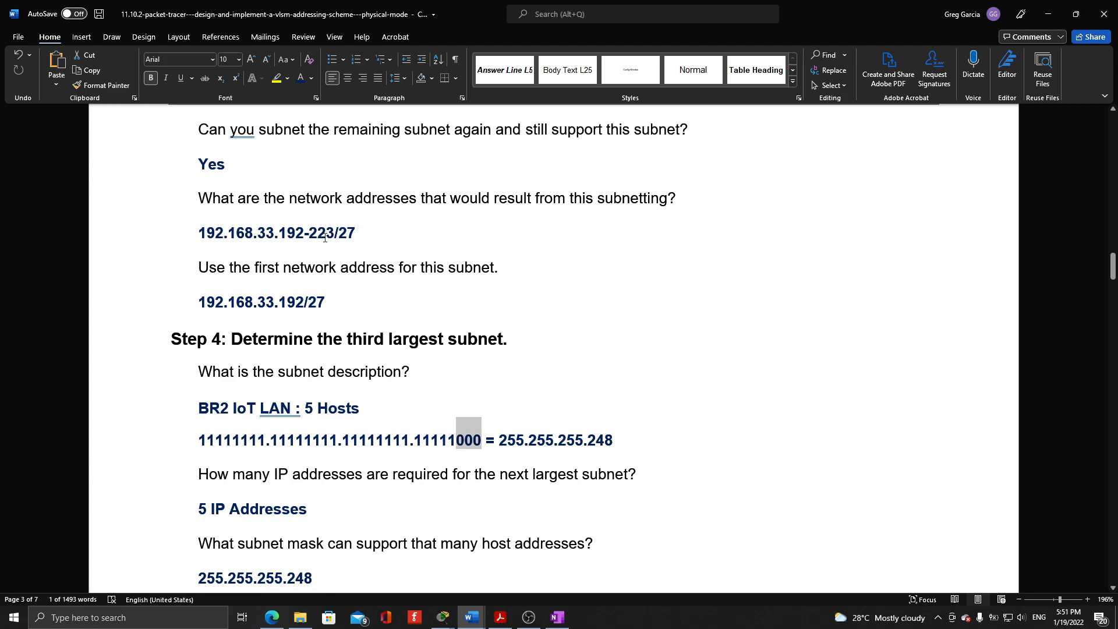
scroll(326, 238, down, 10)
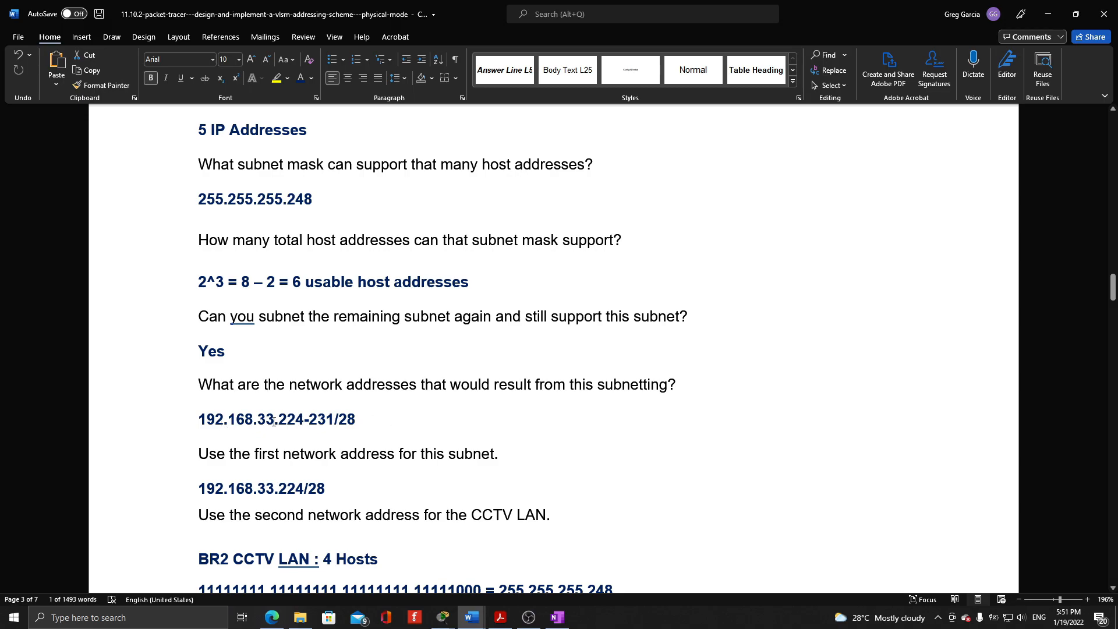
Examine the BR2 CCTV LAN answers, highlighting the mask's network and host bits and the last octet of the network address
scroll(394, 419, down, 2)
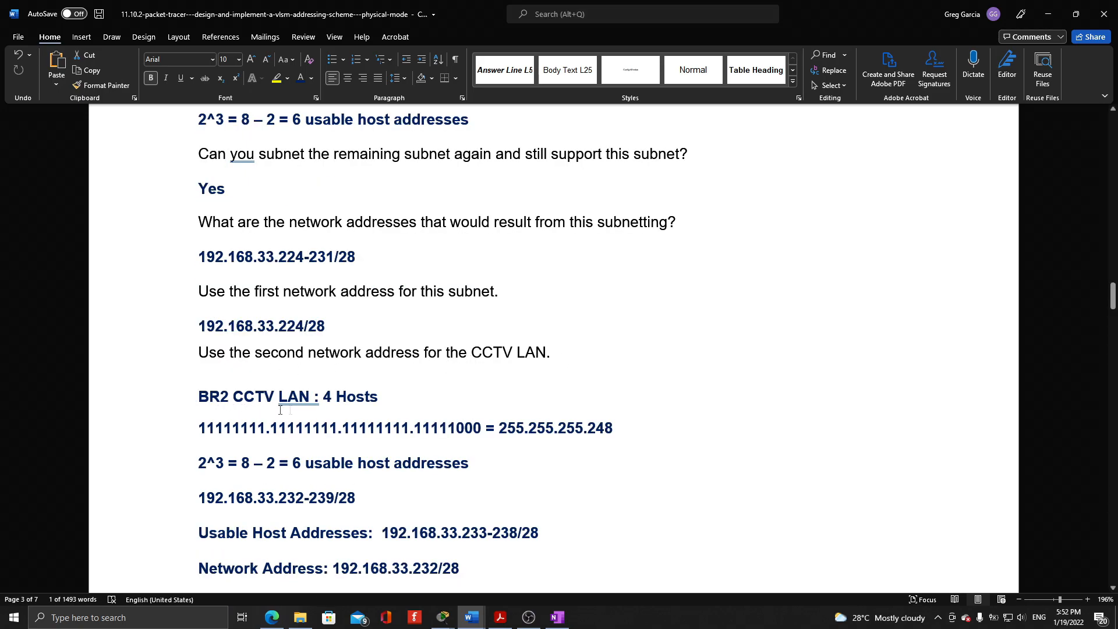
scroll(416, 414, down, 1)
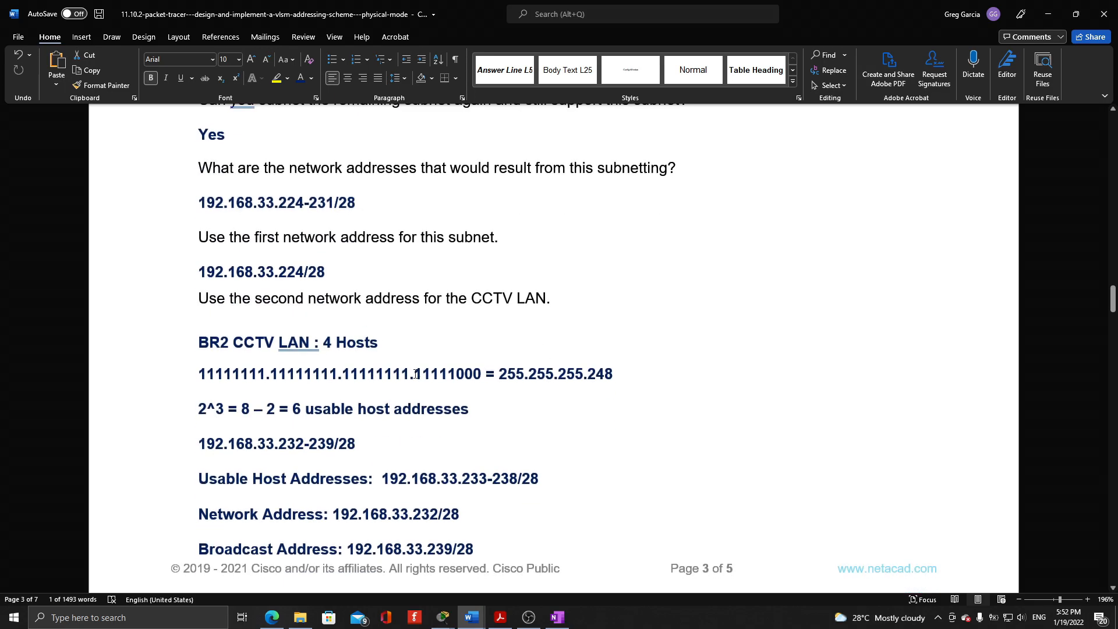
drag(413, 376, 456, 379)
click(416, 377)
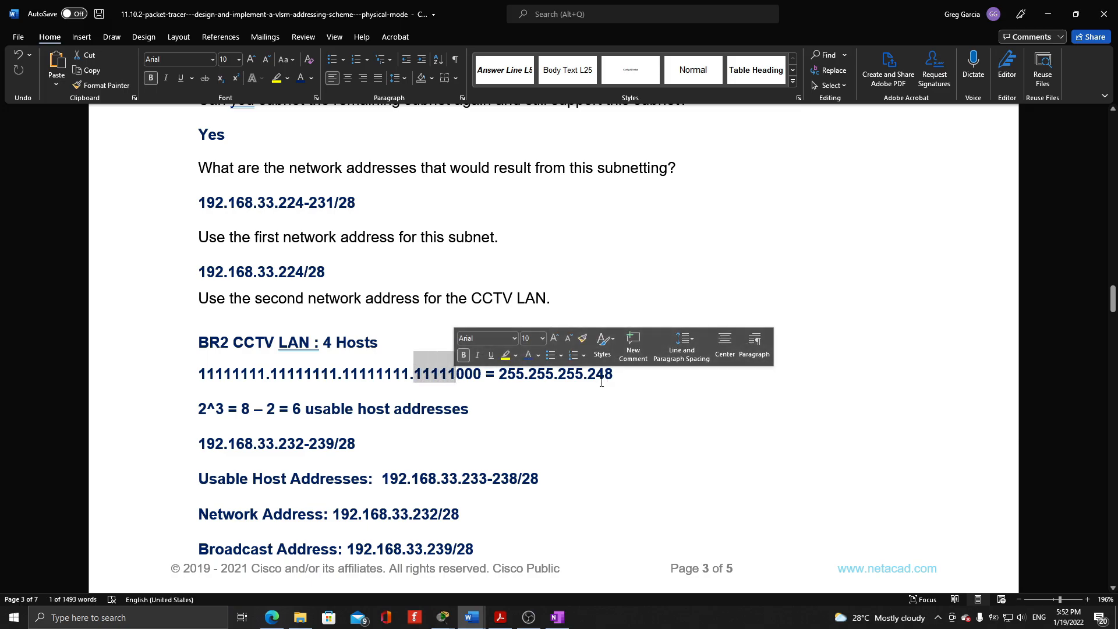
click(527, 395)
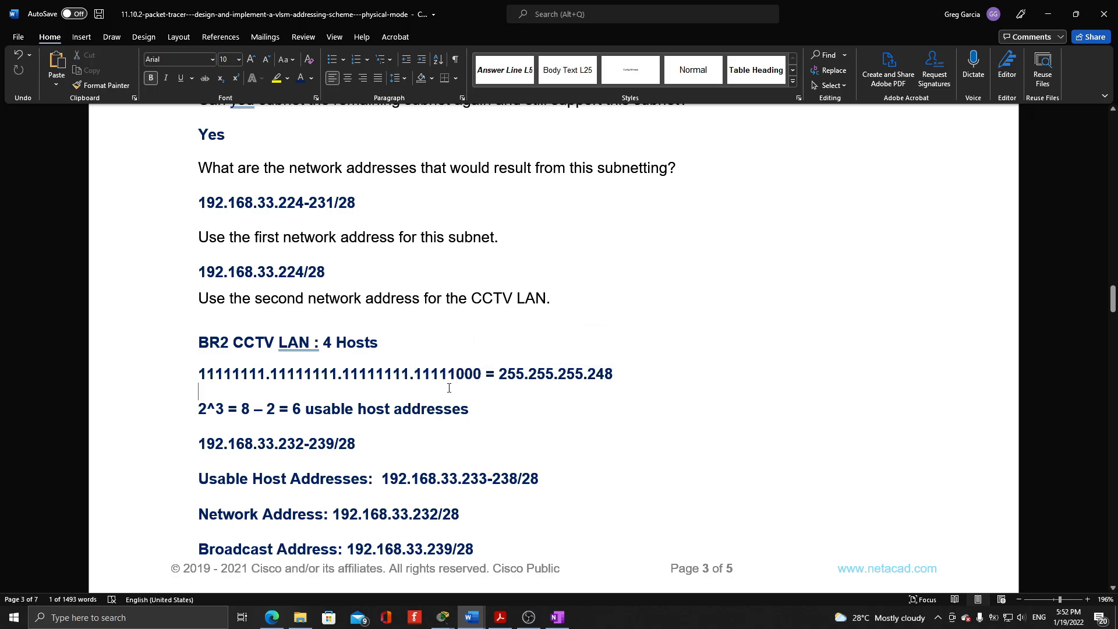
drag(456, 376, 484, 376)
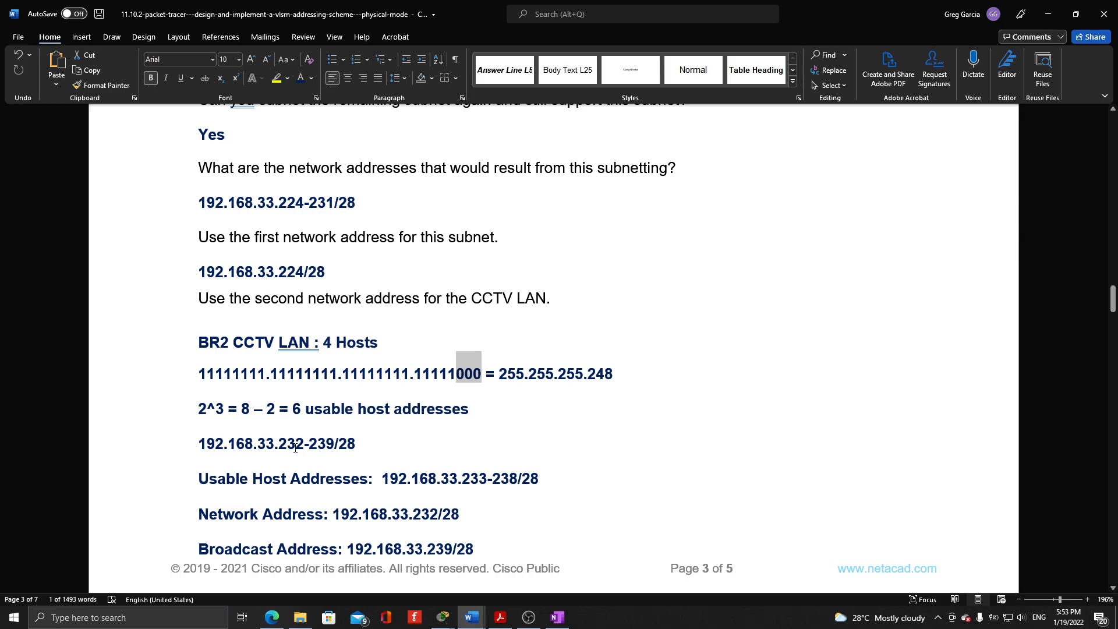
scroll(429, 468, down, 3)
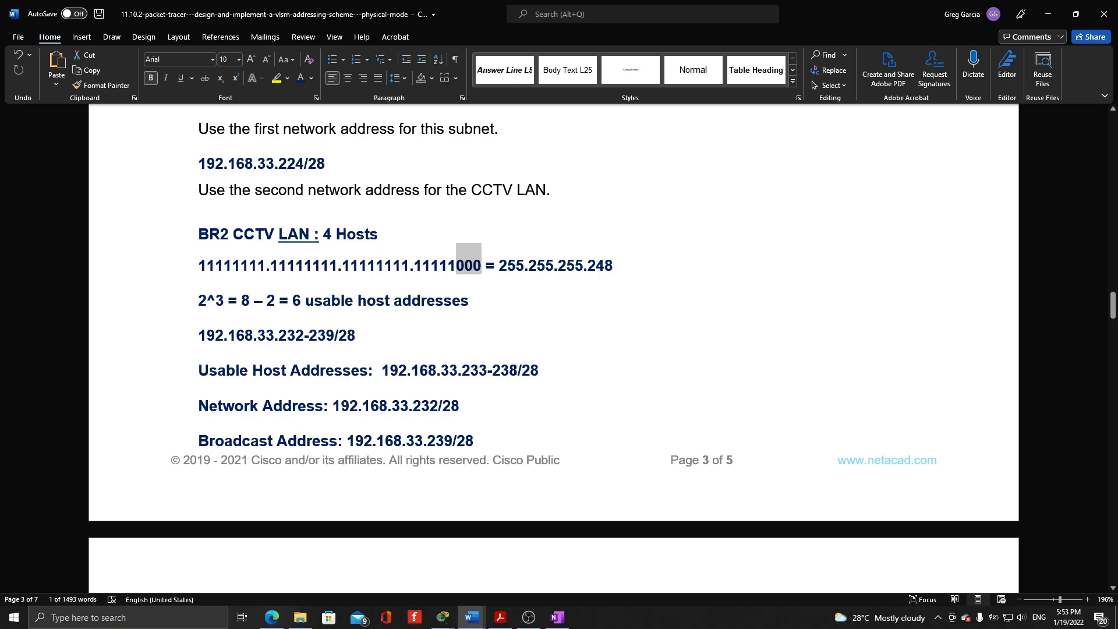
click(412, 406)
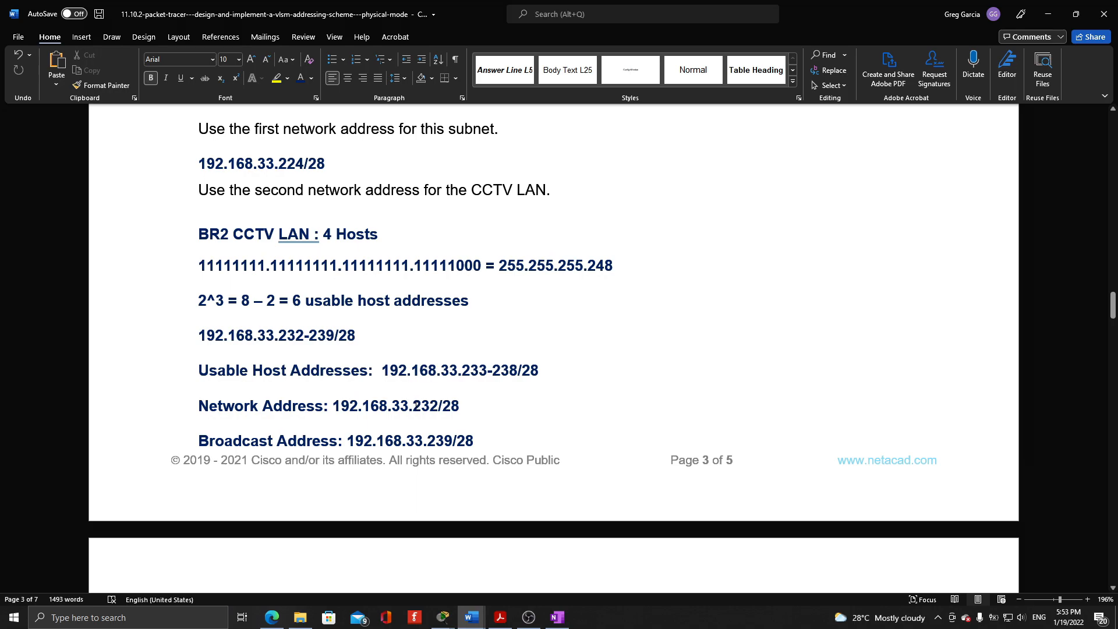
drag(412, 406, 438, 406)
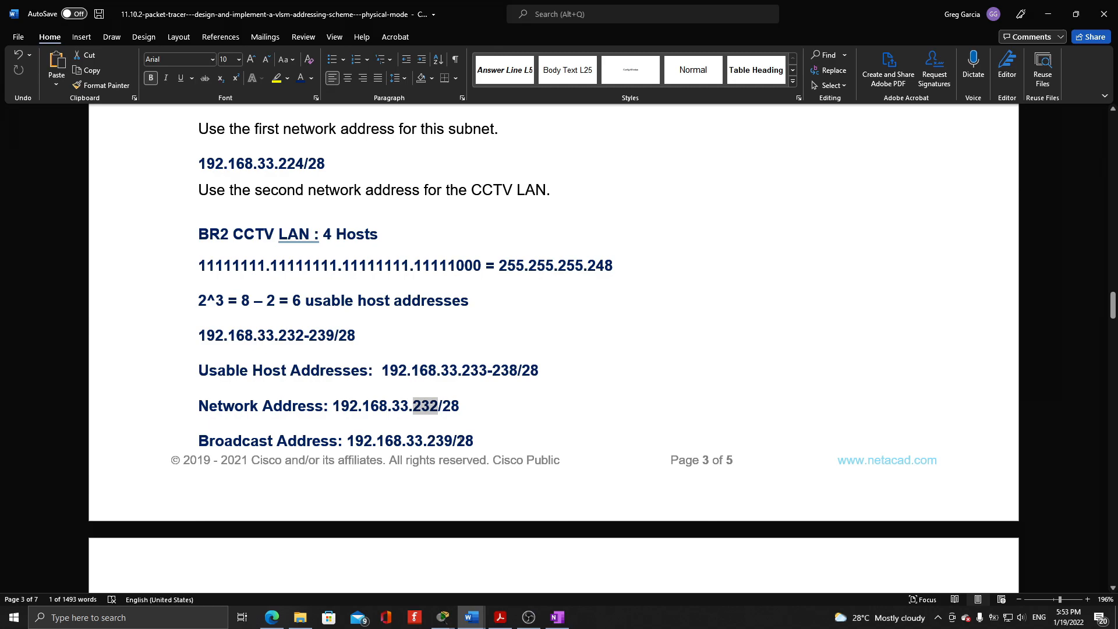
Review the BR2 HVAC C2LAN answers, highlighting the mask's last-octet network bits and checking the range against the BR2 CCTV LAN's broadcast address
scroll(485, 439, down, 6)
click(250, 229)
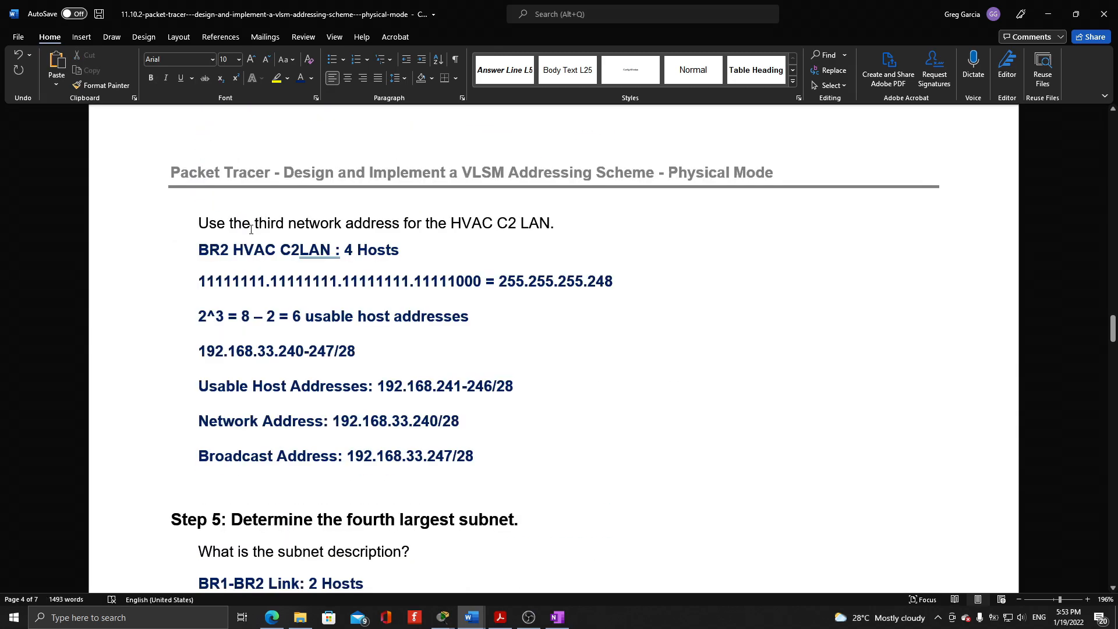
scroll(294, 254, up, 2)
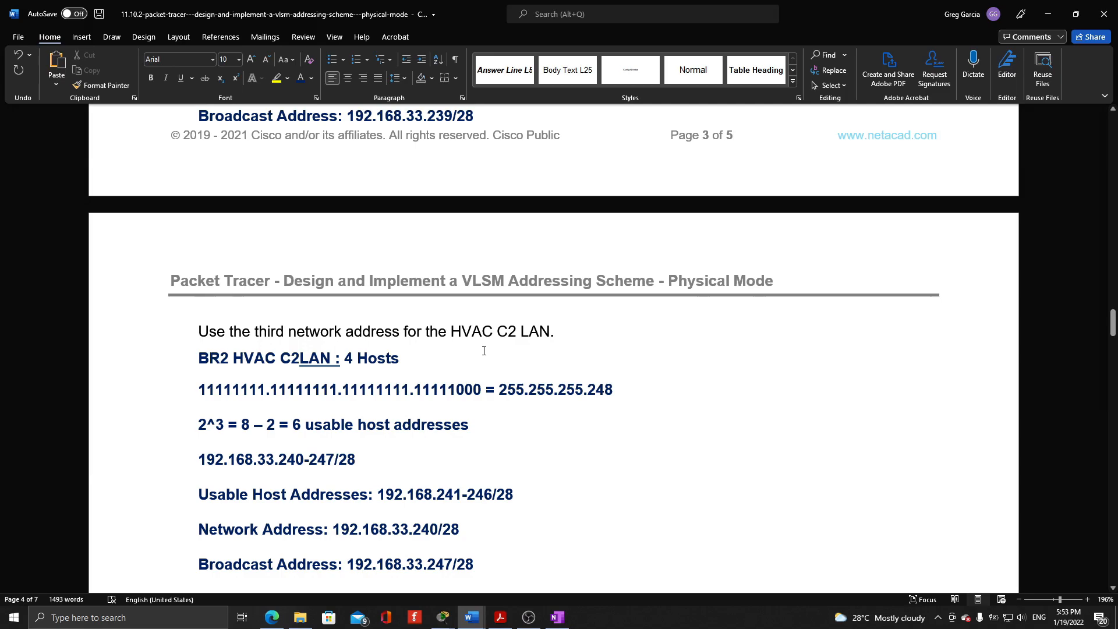
scroll(397, 312, down, 1)
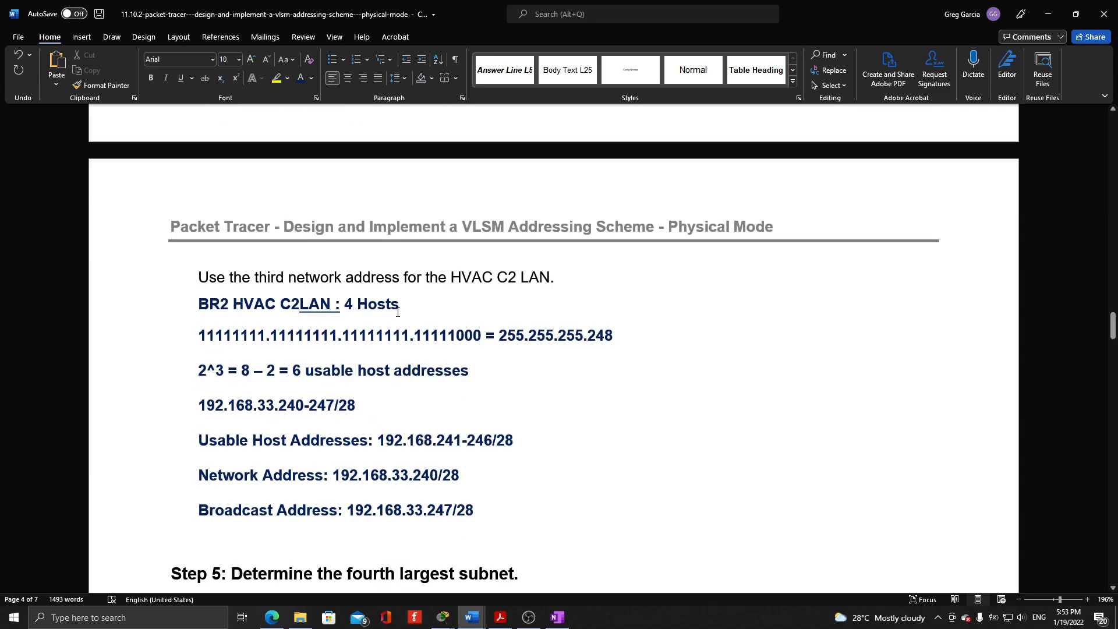
drag(419, 330, 456, 339)
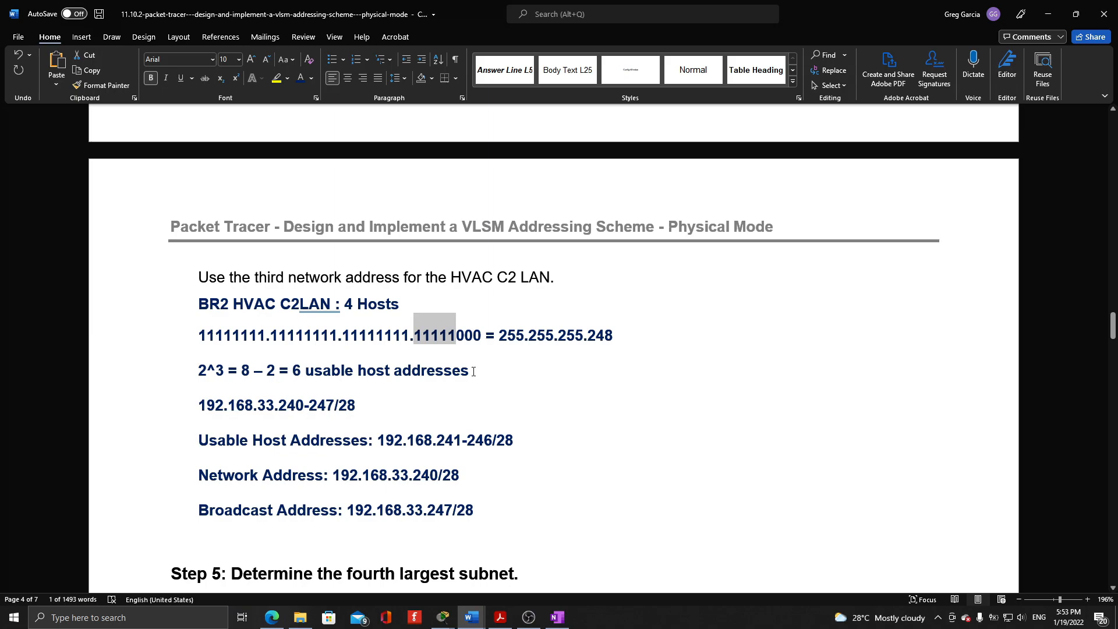
scroll(474, 372, up, 3)
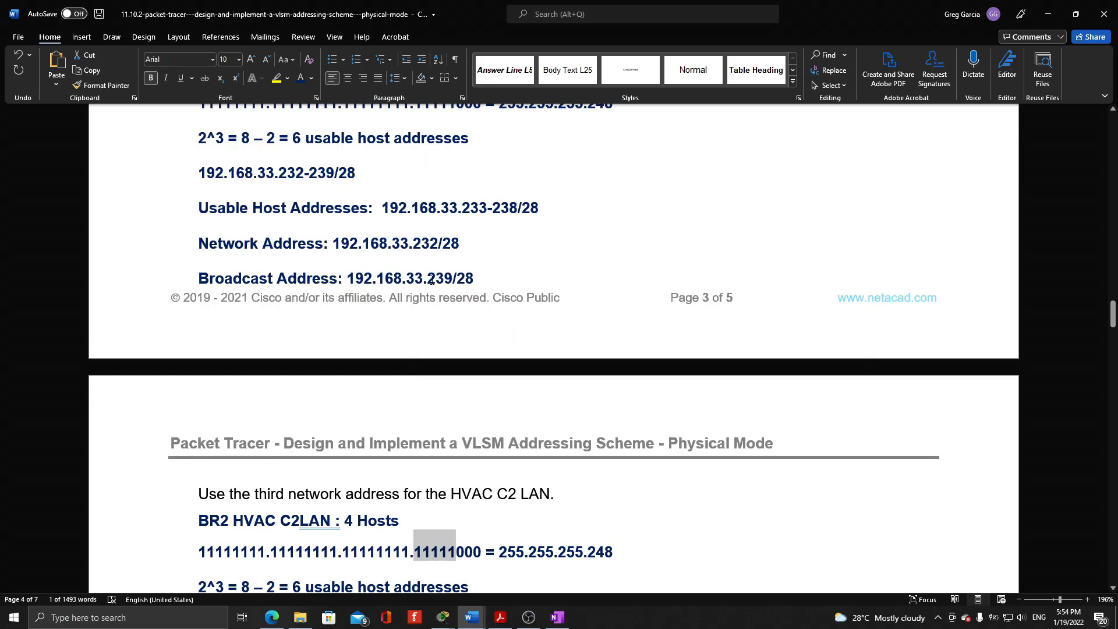
Insert the missing third octet "33." before 241 in the BR2 HVAC C2LAN's usable host addresses
scroll(431, 280, down, 3)
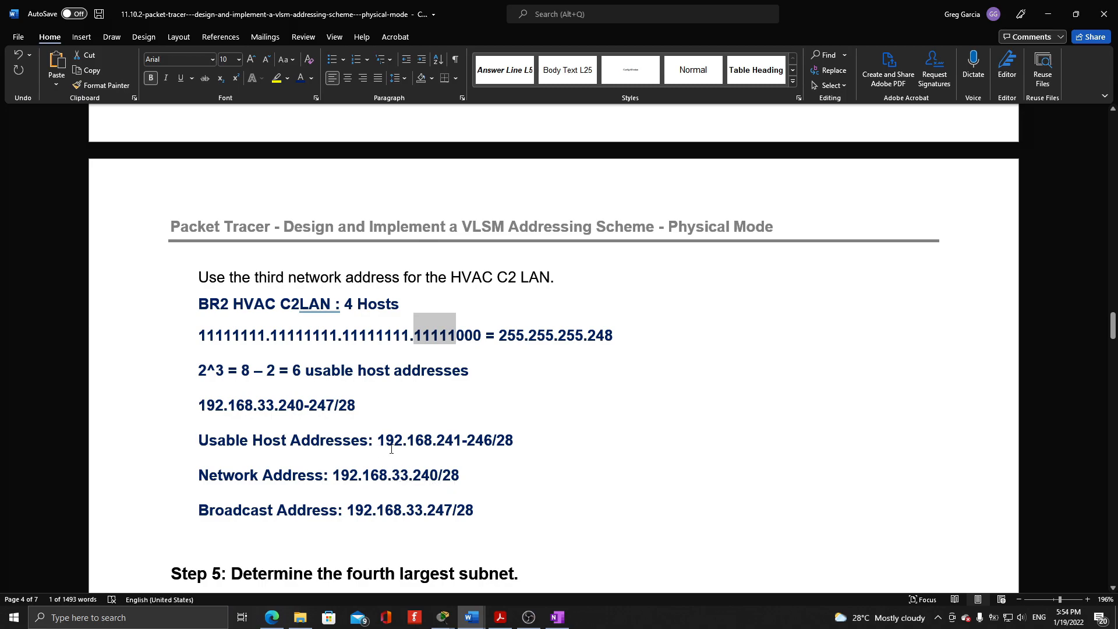
click(437, 446)
text(33.)
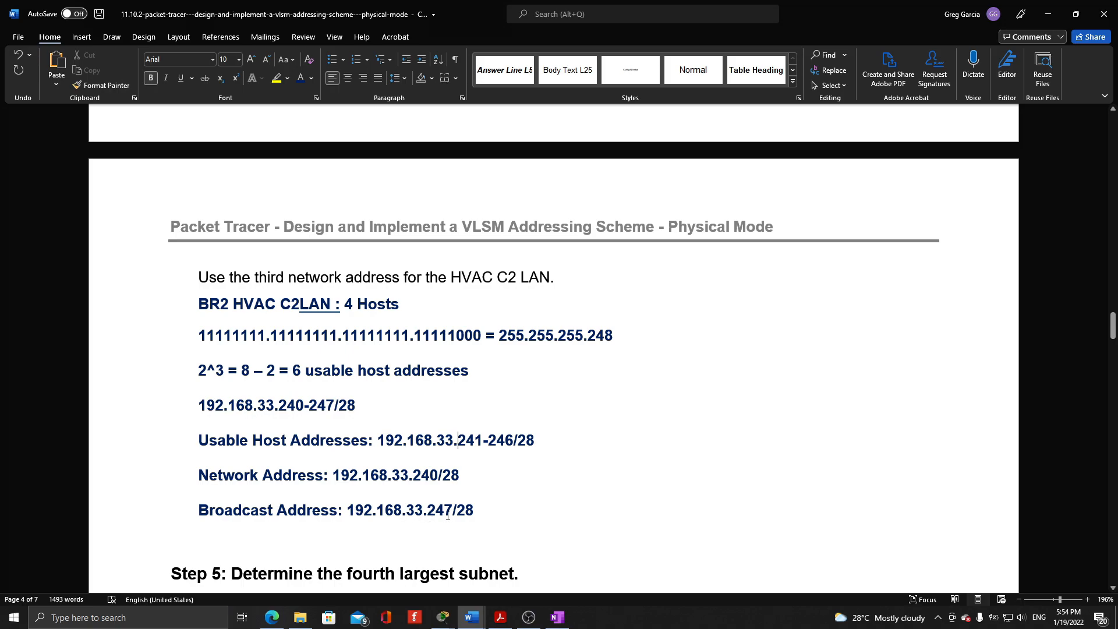
Review Step 5 for the BR1-BR2 Link, highlighting the mask's last-octet network bits, the decimal mask answer and the host bits
scroll(557, 440, down, 5)
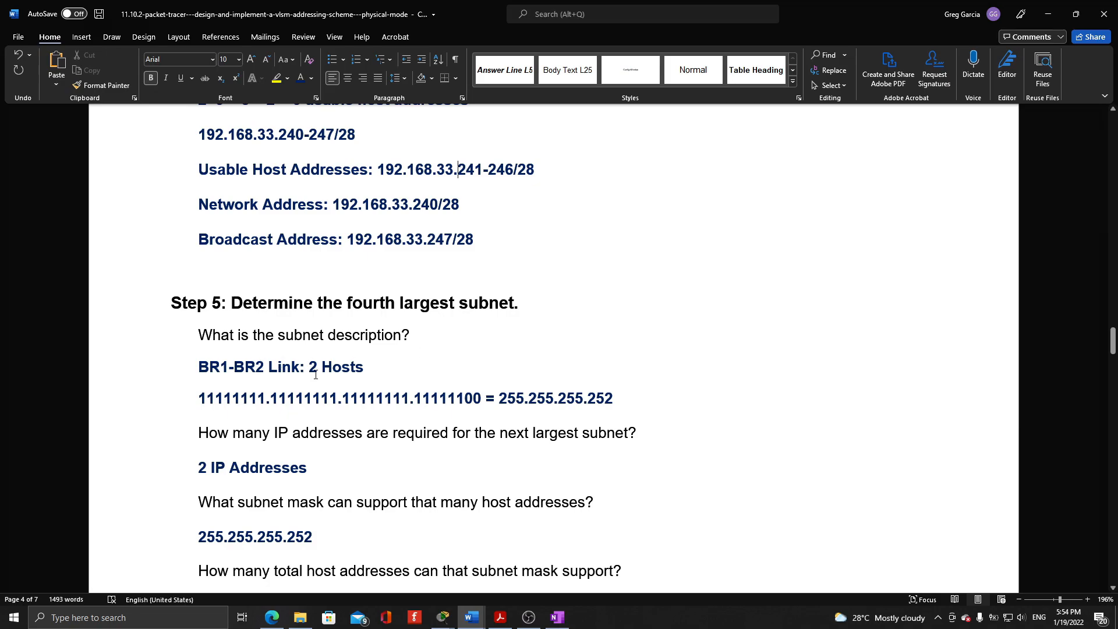
scroll(315, 375, down, 1)
drag(414, 345, 464, 346)
click(421, 344)
click(413, 344)
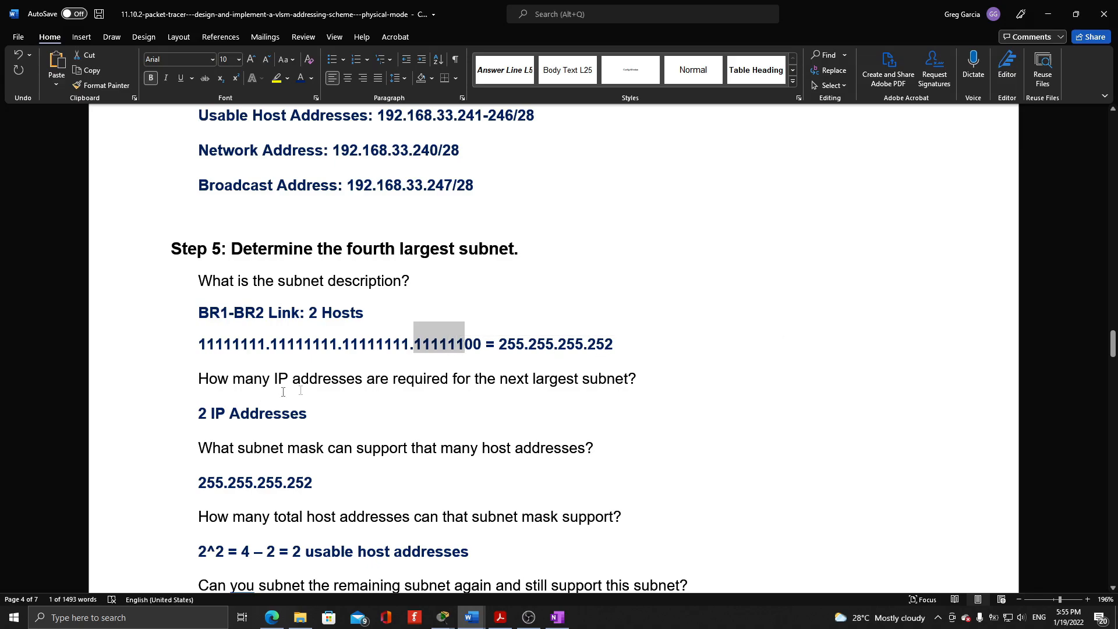
scroll(274, 410, down, 3)
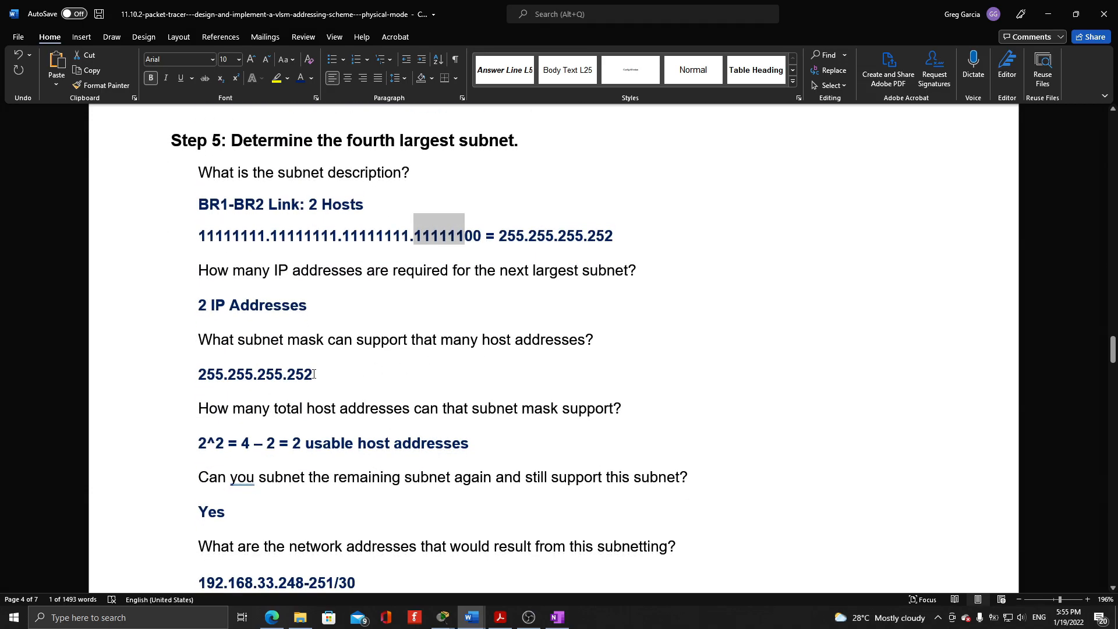
drag(199, 374, 301, 378)
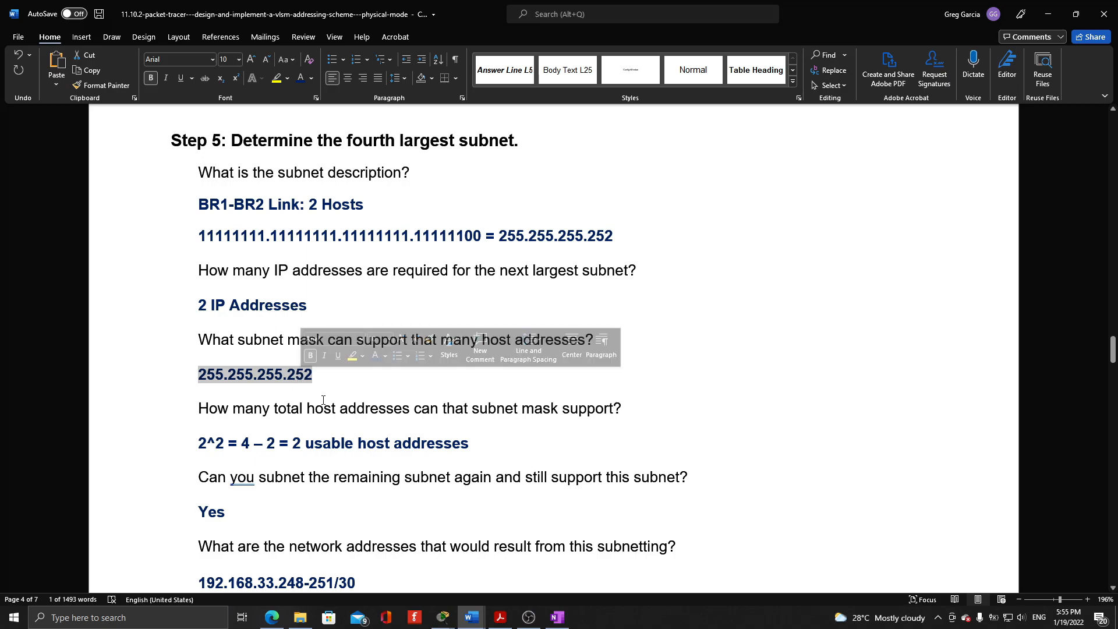
drag(467, 237, 482, 238)
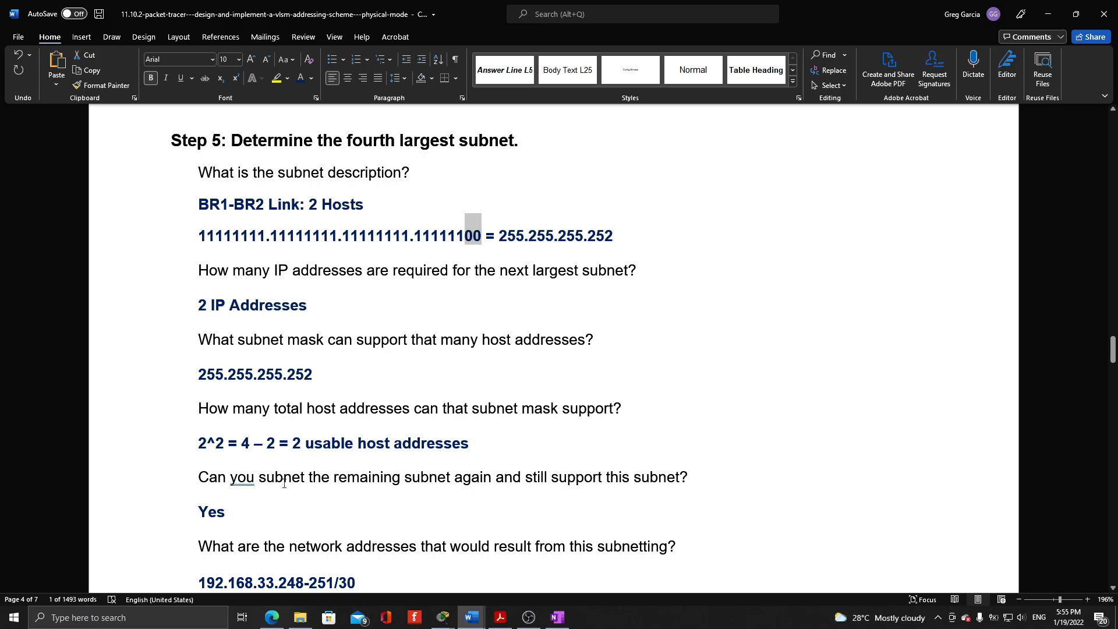
Compare the BR1-BR2 Link's address range with the BR2 HVAC C2LAN's broadcast address and check its usable host addresses
scroll(241, 508, down, 1)
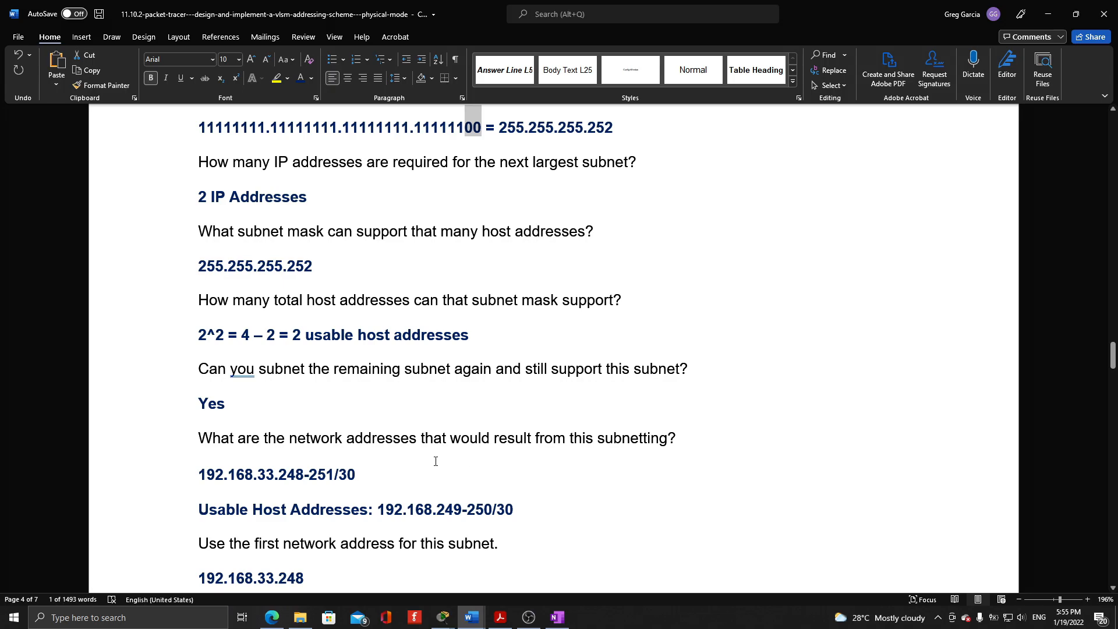
scroll(443, 372, up, 3)
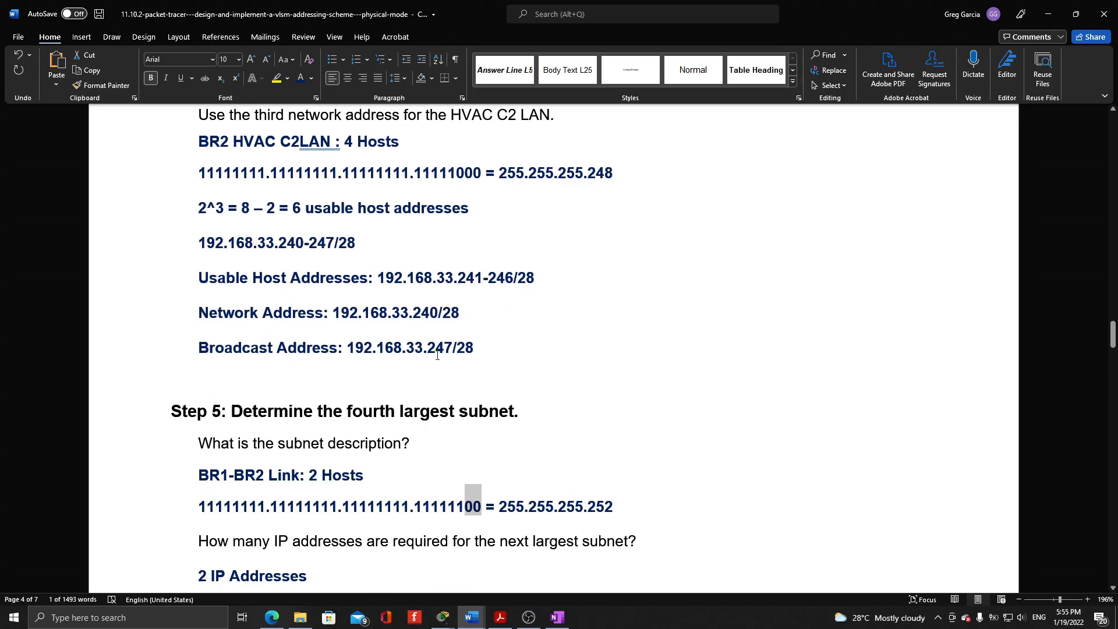
scroll(439, 355, down, 2)
scroll(441, 355, down, 1)
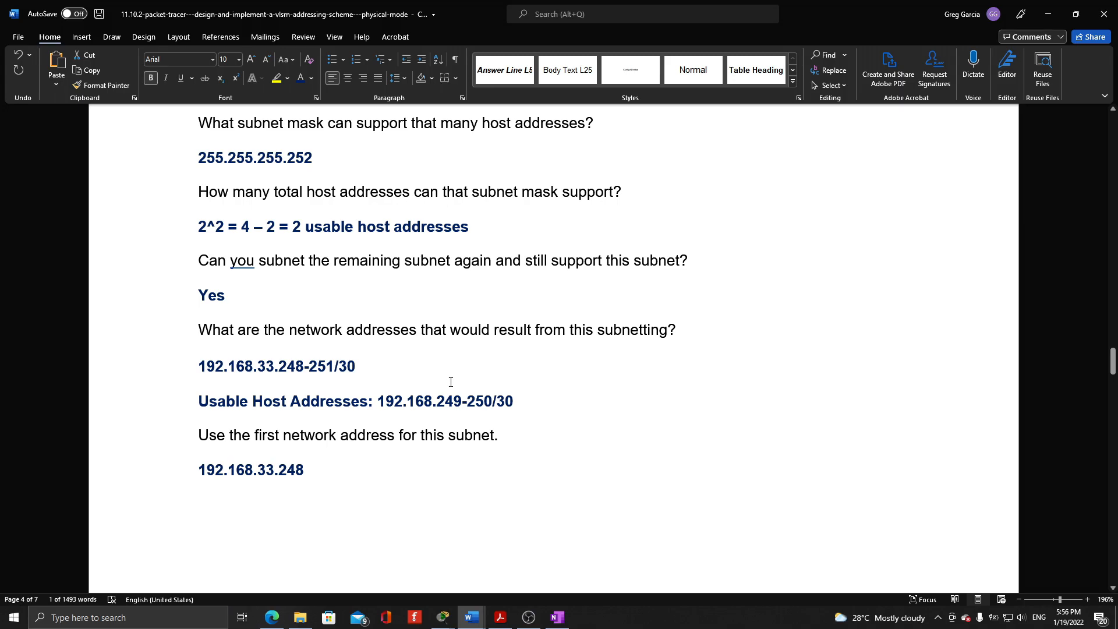
scroll(425, 265, up, 3)
scroll(424, 264, down, 1)
click(425, 264)
Examine the BR1 LAN row in Part 2's subnet table, highlighting its network address and the broadcast address's last octet
scroll(424, 264, down, 9)
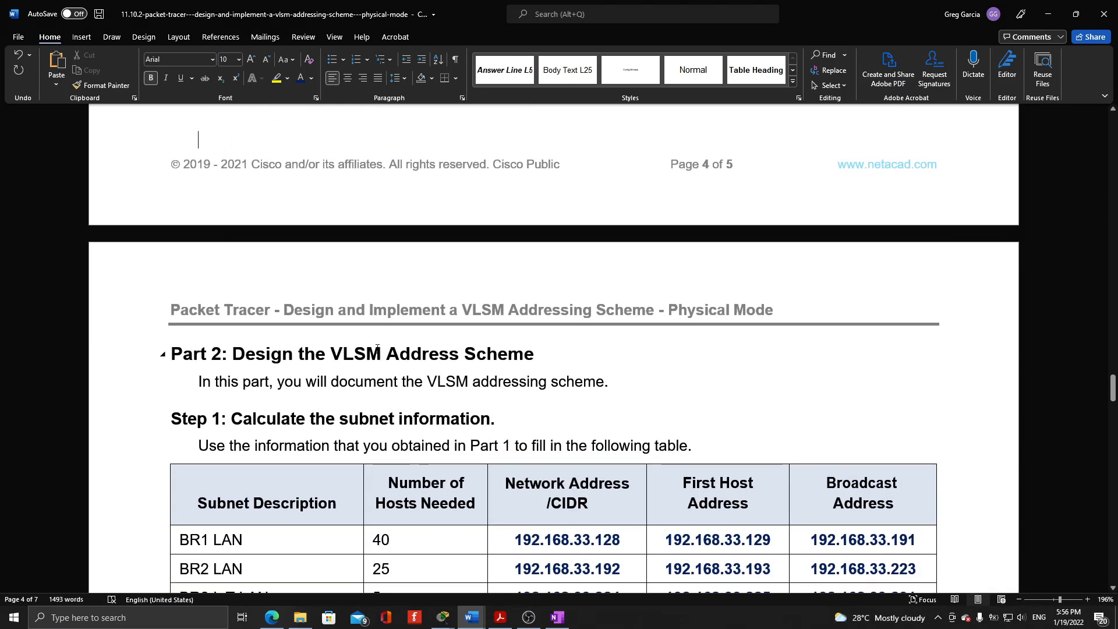
scroll(548, 377, down, 4)
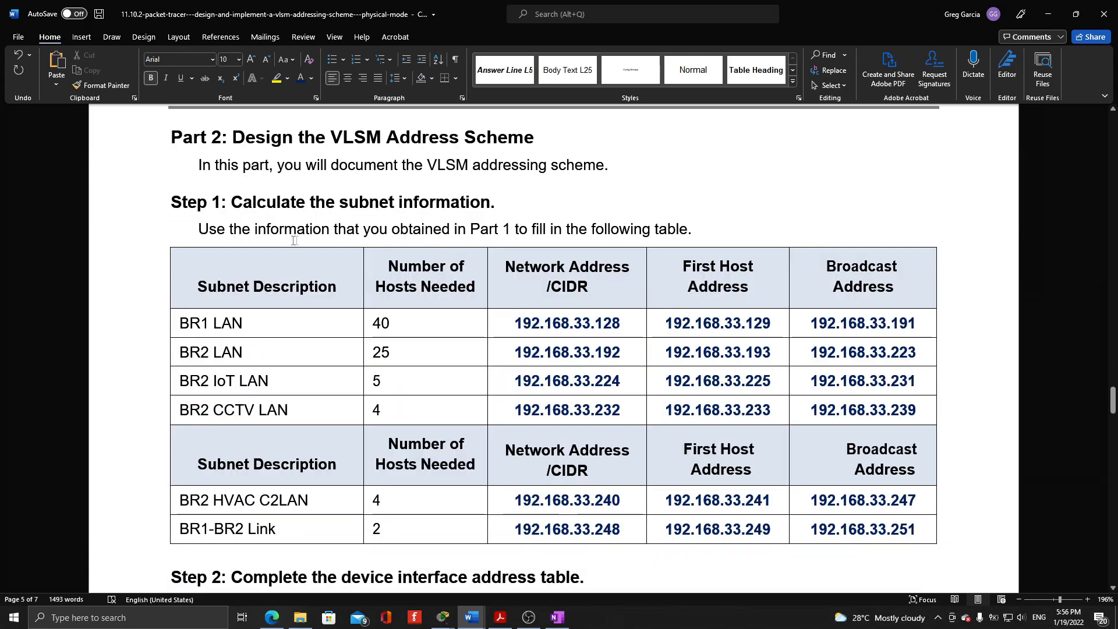
drag(622, 323, 495, 323)
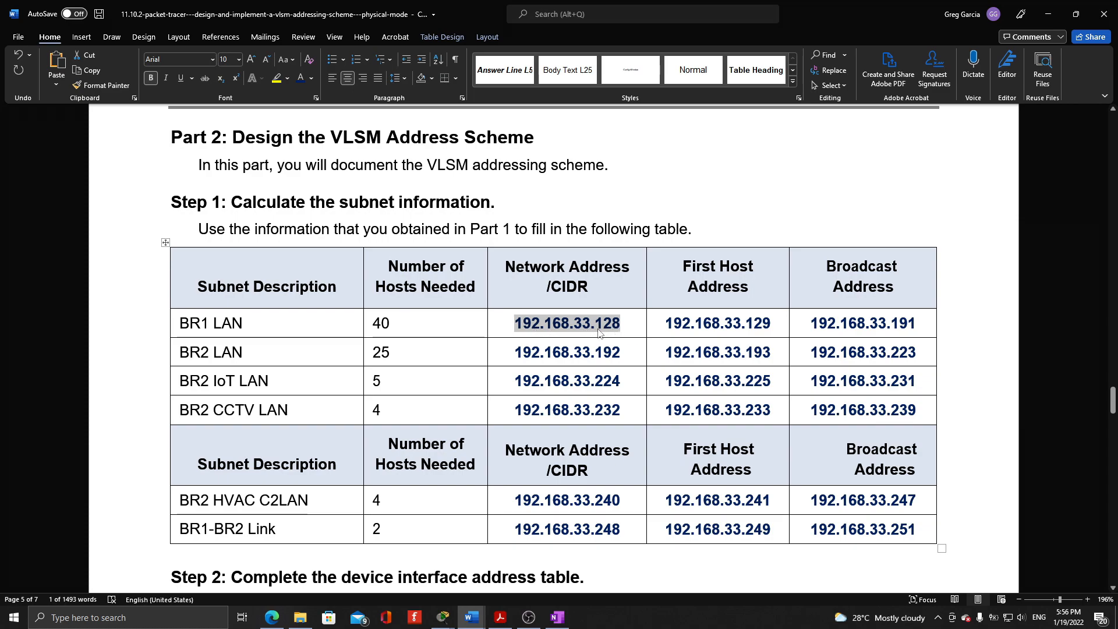
click(780, 326)
drag(924, 325, 891, 325)
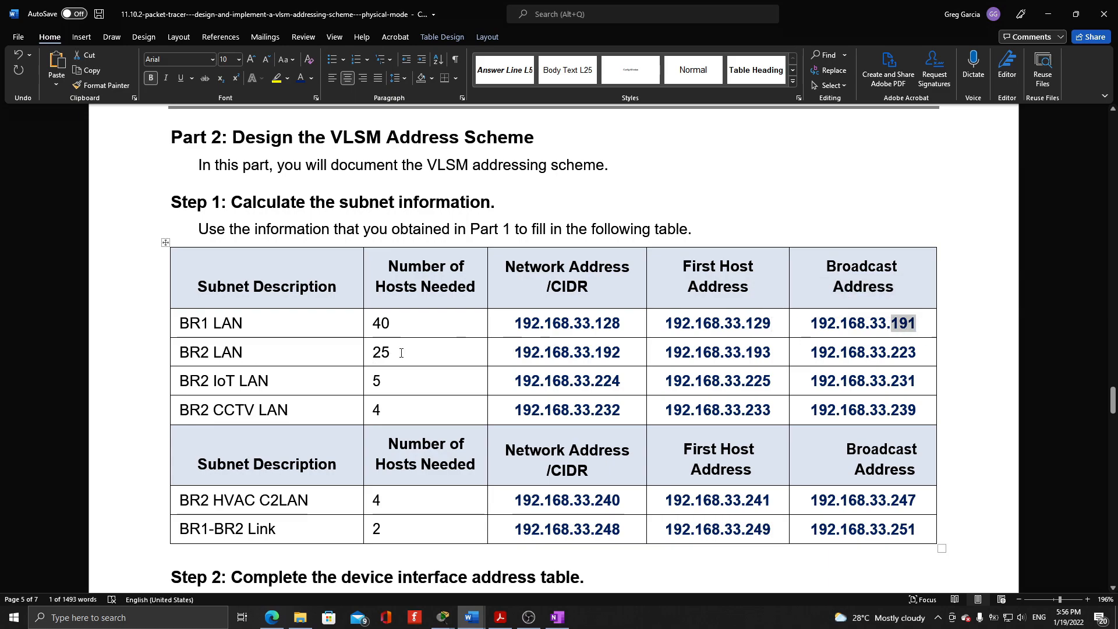
drag(891, 325, 915, 325)
Check the BR2 LAN row of the subnet table, highlighting the last octets of its network, first host and broadcast addresses
drag(620, 352, 600, 353)
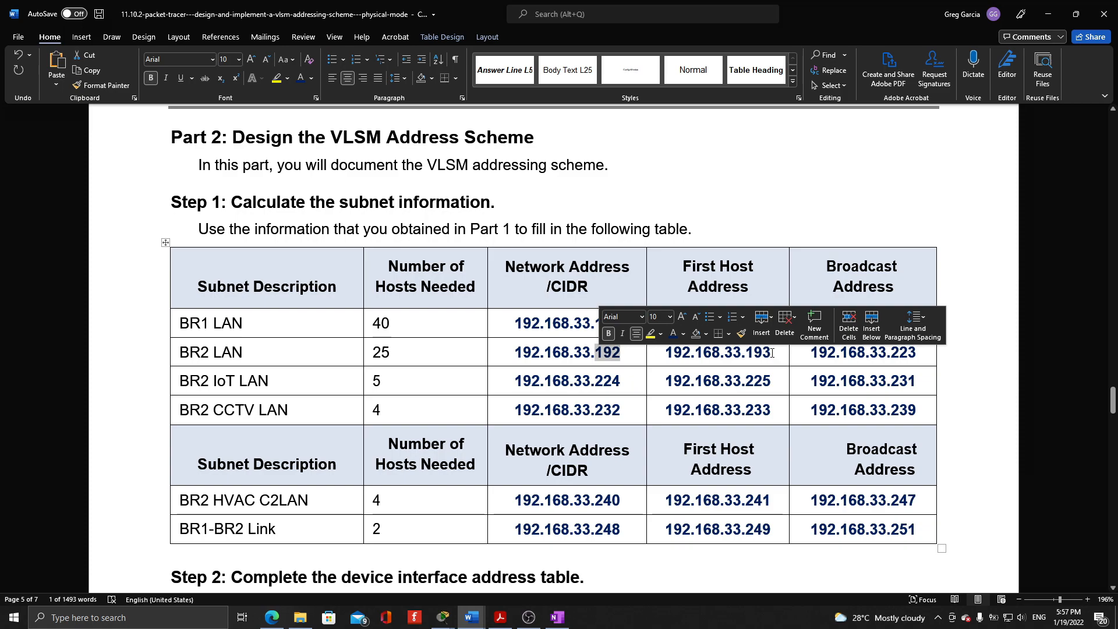
drag(771, 353, 742, 352)
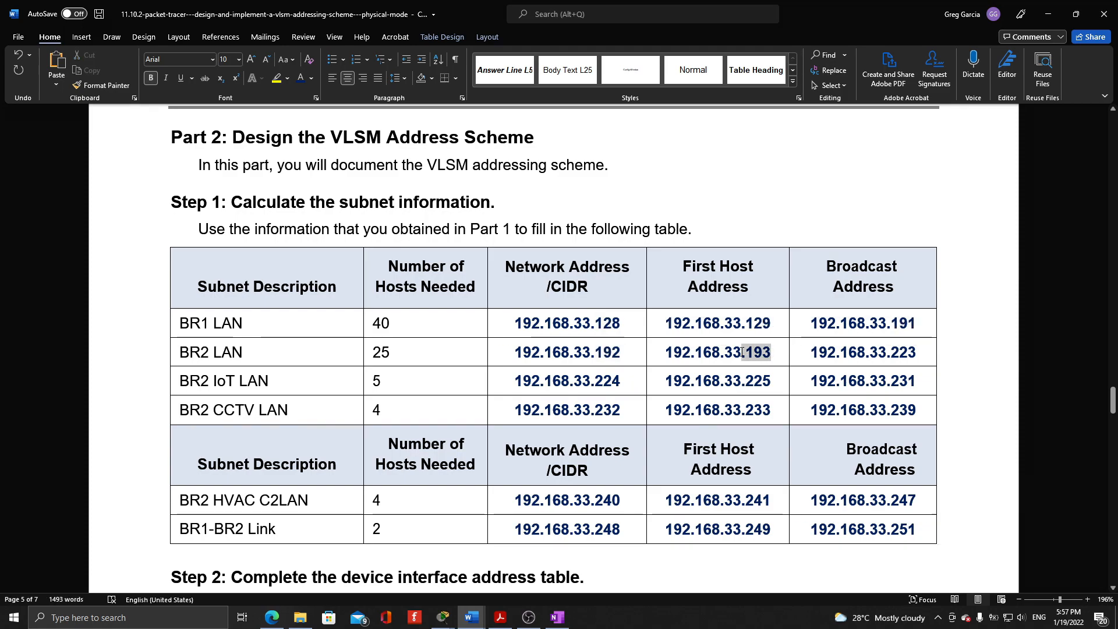
click(890, 354)
mouse_move(917, 353)
mouse_down()
mouse_move(891, 353)
mouse_move(915, 354)
mouse_up()
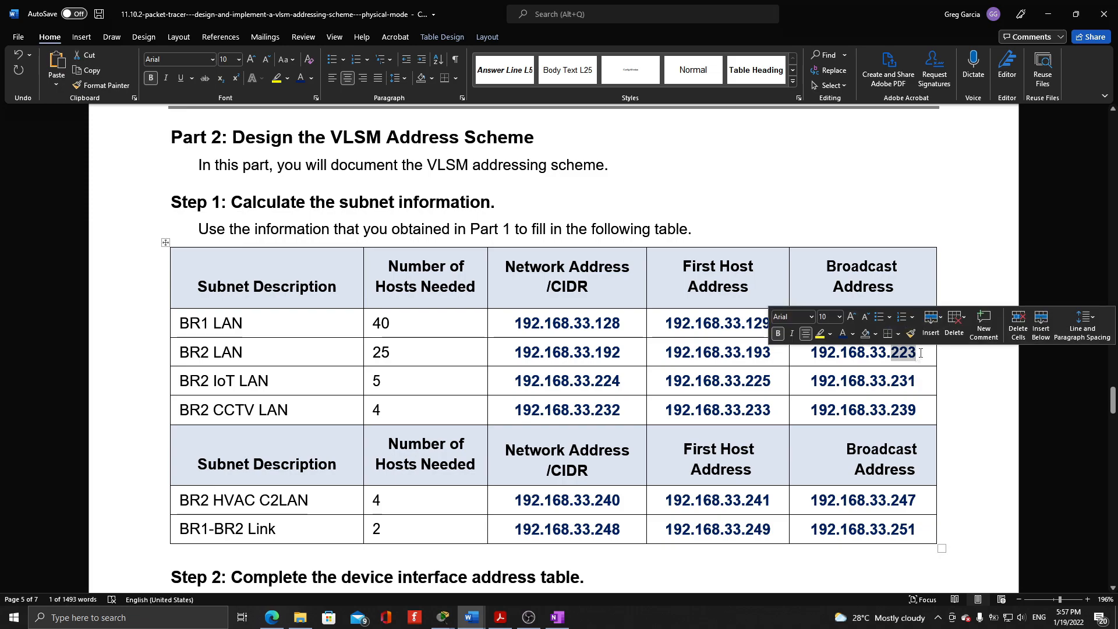
Check the BR2 IoT LAN row, highlighting the final octets of its network and first host addresses and the broadcast address's ending digits
click(628, 384)
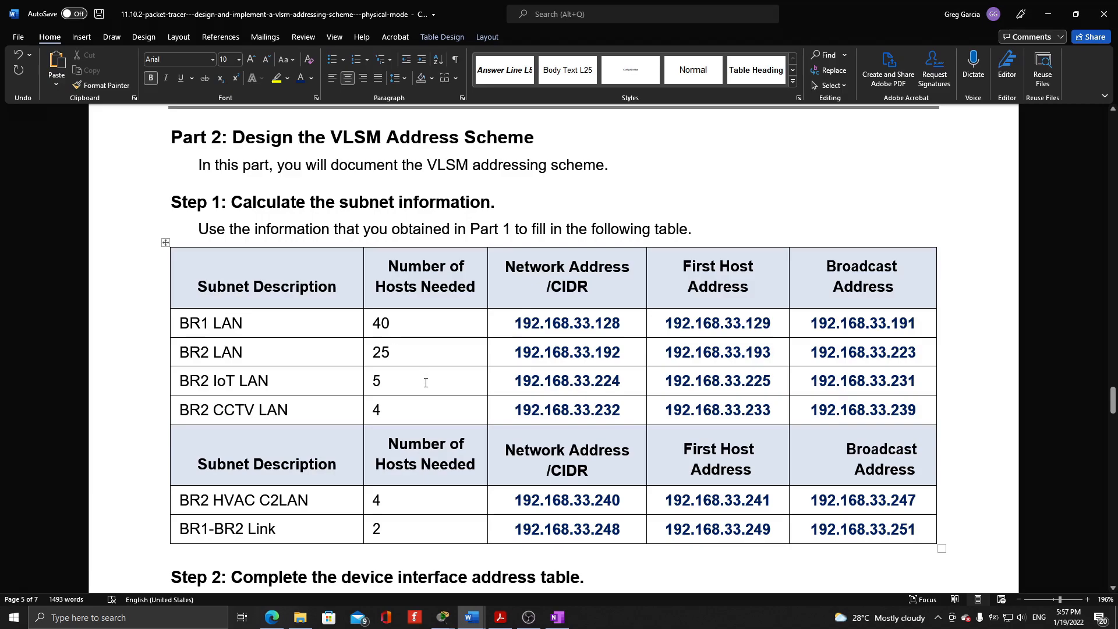
drag(627, 382, 598, 382)
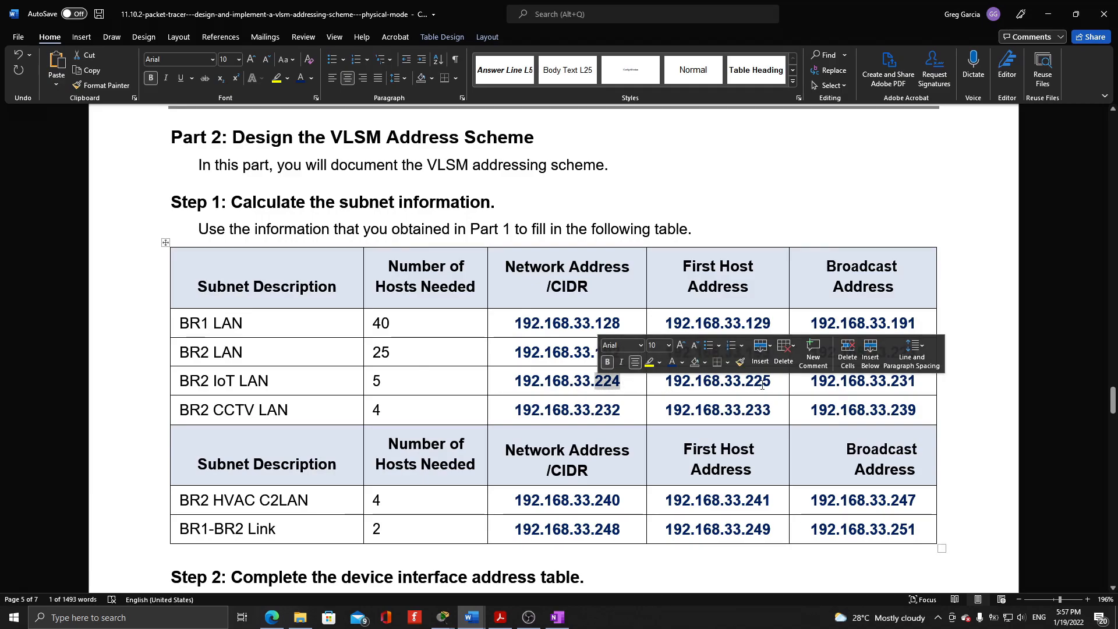
drag(772, 382, 744, 382)
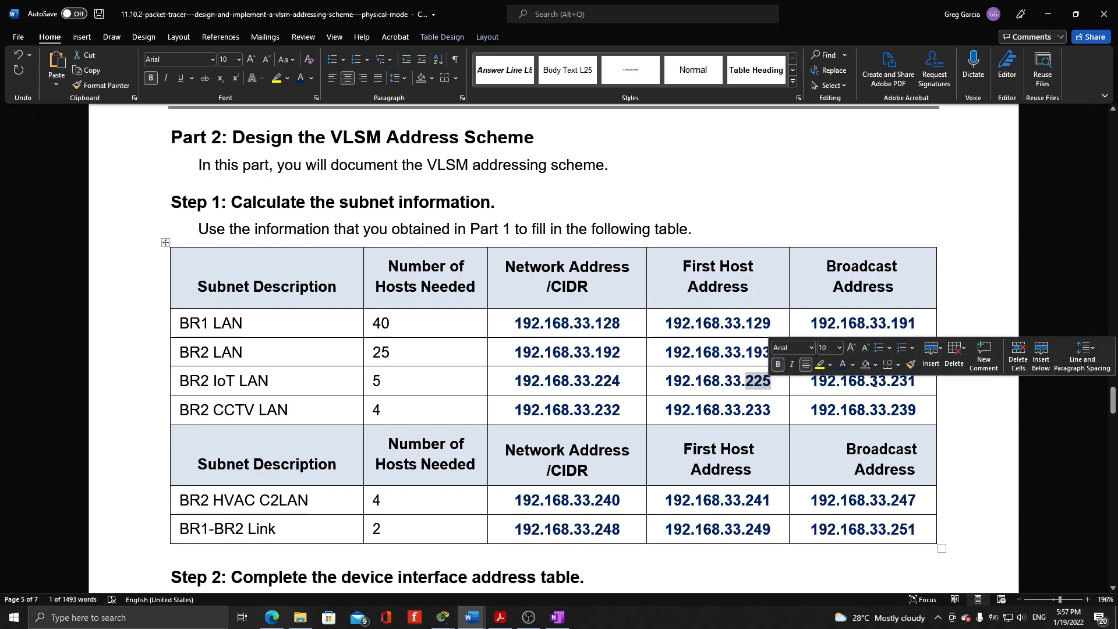
drag(898, 382, 917, 383)
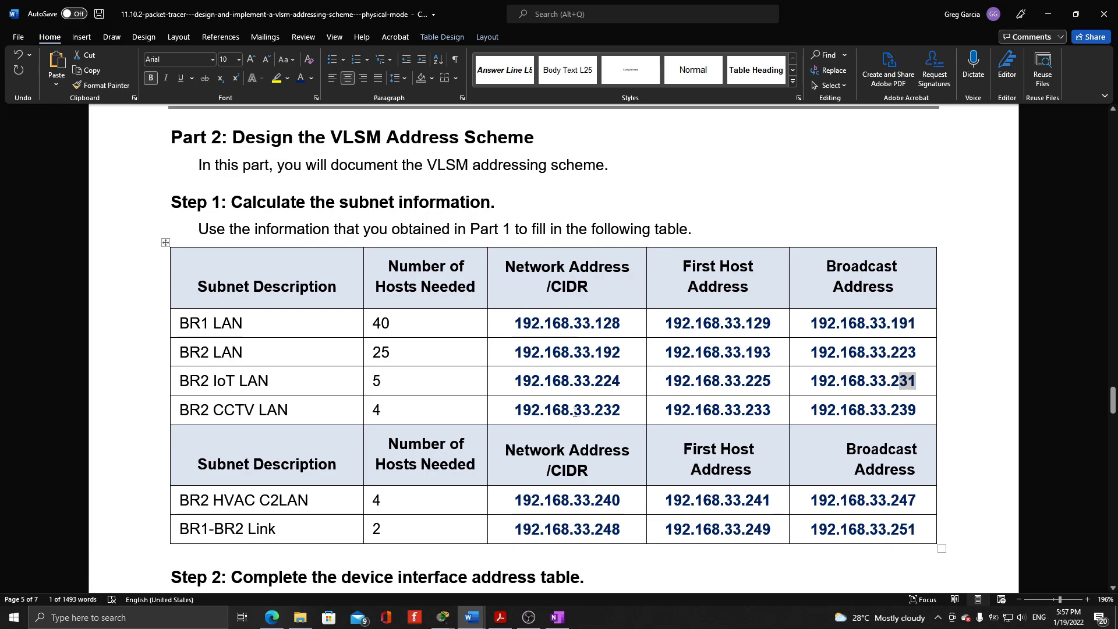
Check the BR2 CCTV LAN row's network address and highlight the last octets of its first host and broadcast addresses
click(623, 411)
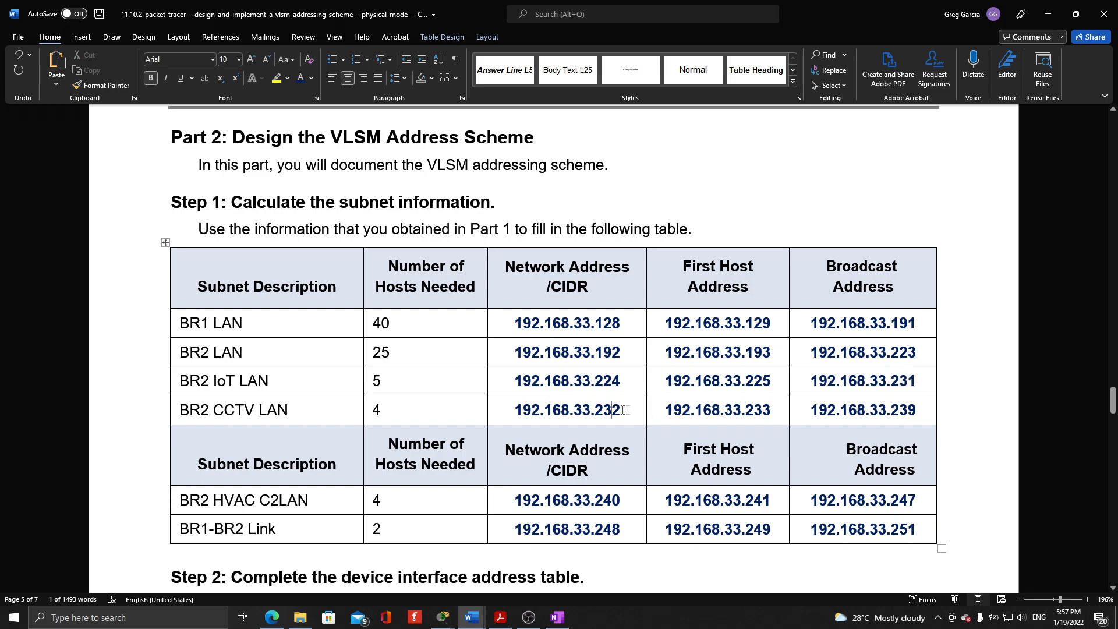
drag(745, 411, 771, 412)
drag(891, 411, 919, 413)
Review the BR2 HVAC C2LAN and BR1-BR2 Link rows of the subnet table, highlighting the link's first host address
scroll(920, 414, down, 1)
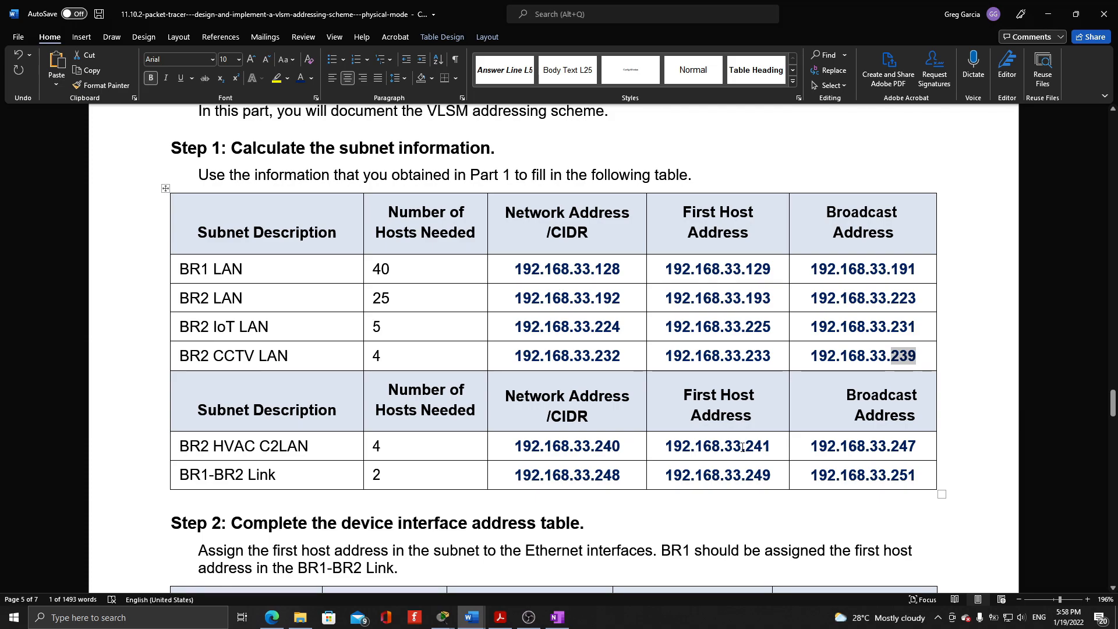
click(857, 447)
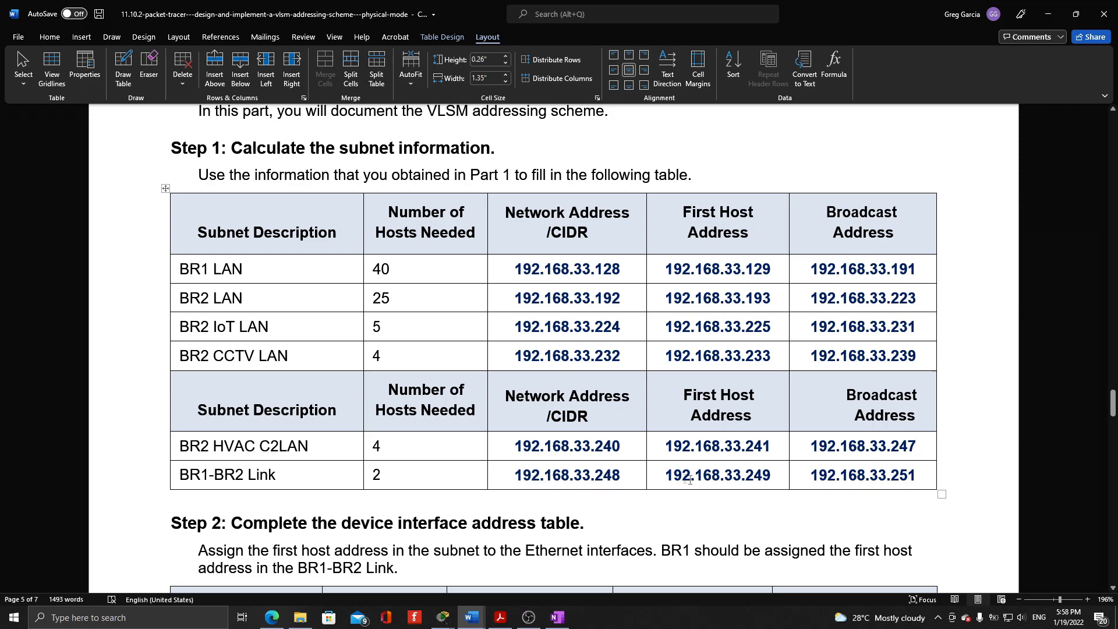
drag(665, 475, 748, 481)
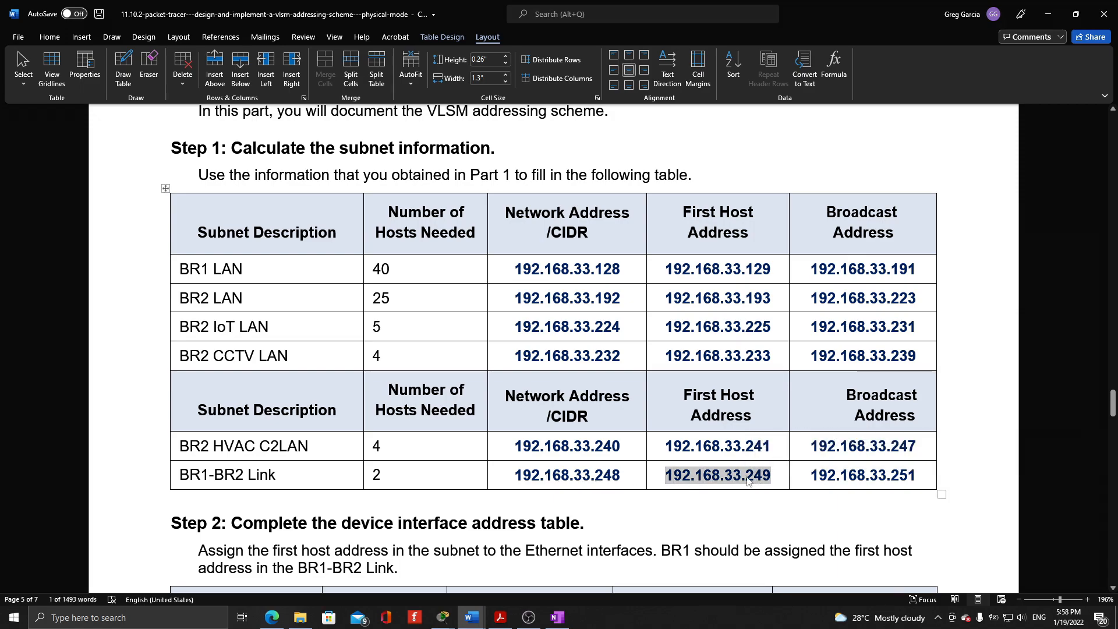
click(747, 477)
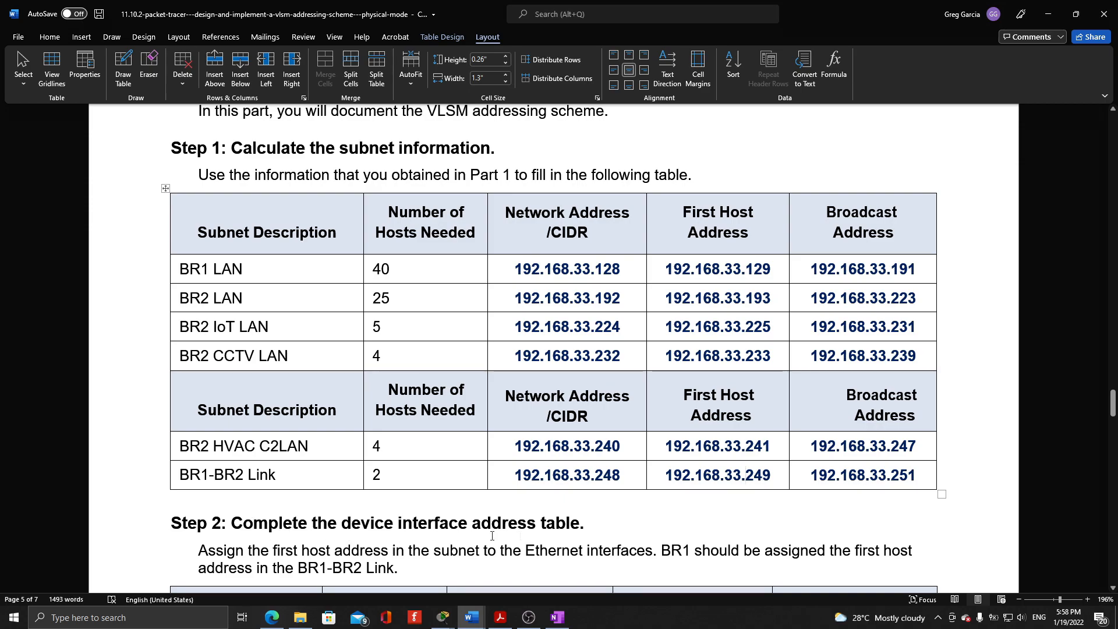
Compare the BR1-BR2 Link's first host address with BR1's G0/0/0 entry in the device interface table, highlighting the address and the interface description
scroll(576, 531, down, 4)
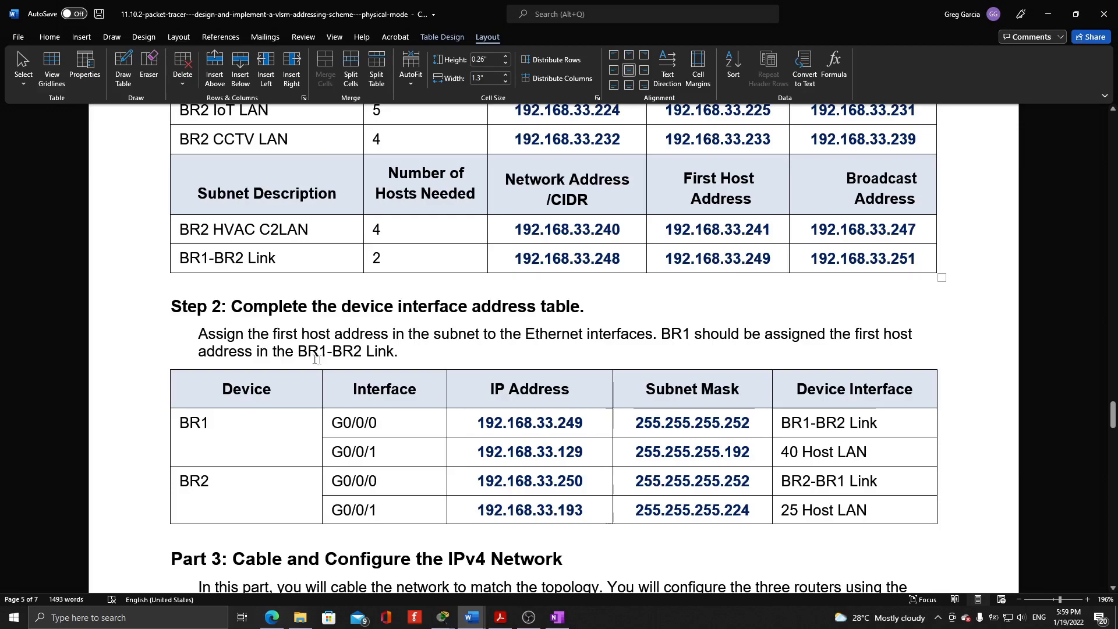
scroll(372, 454, up, 2)
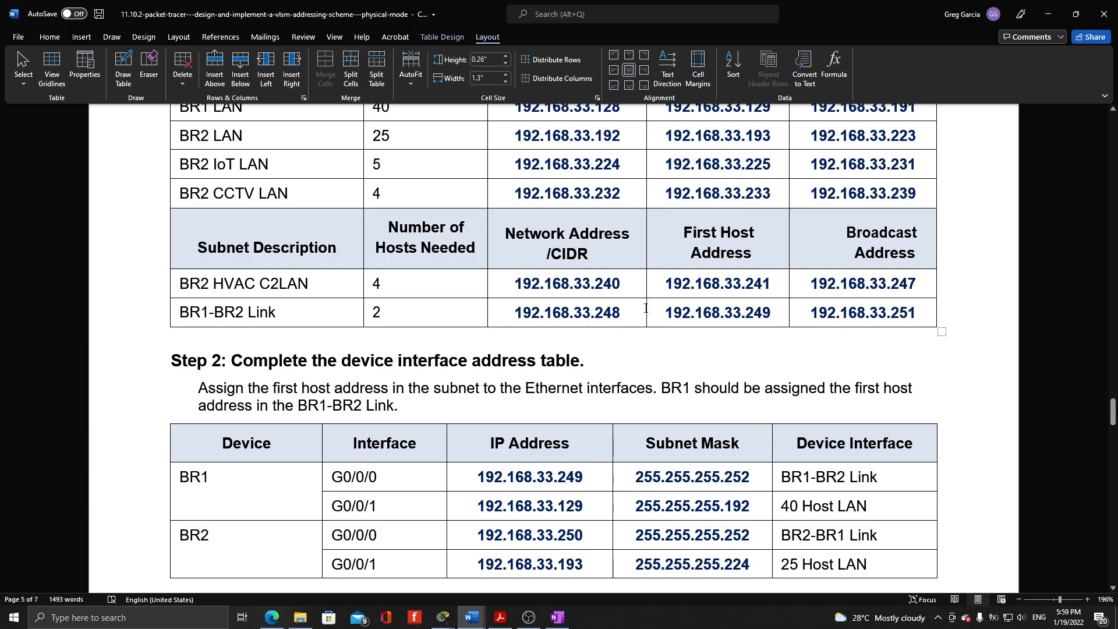
drag(666, 313, 775, 319)
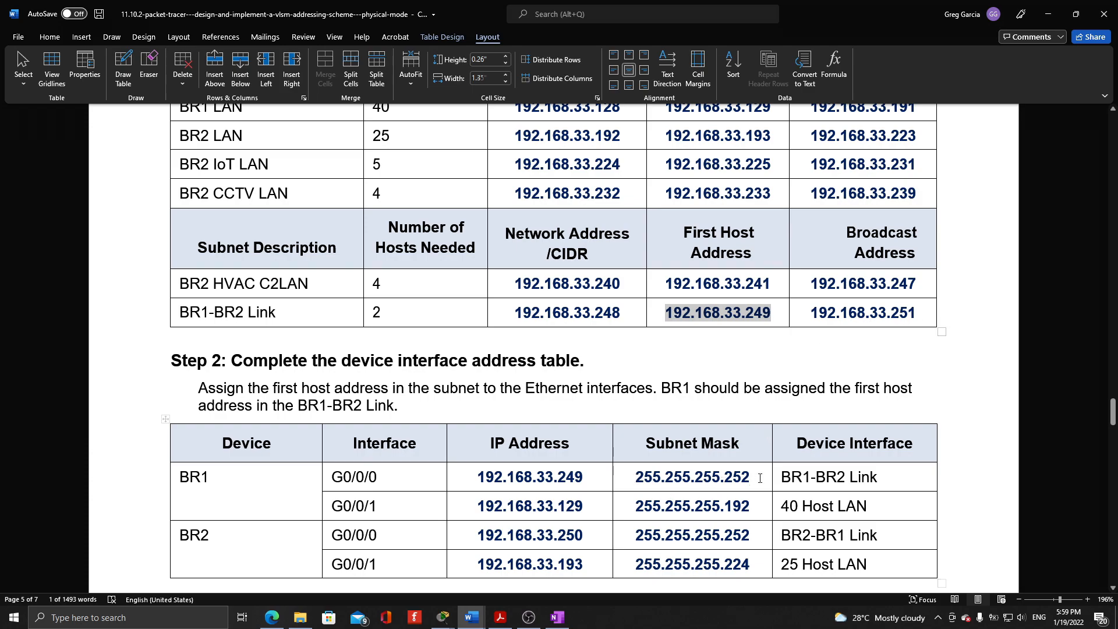
drag(760, 478, 879, 478)
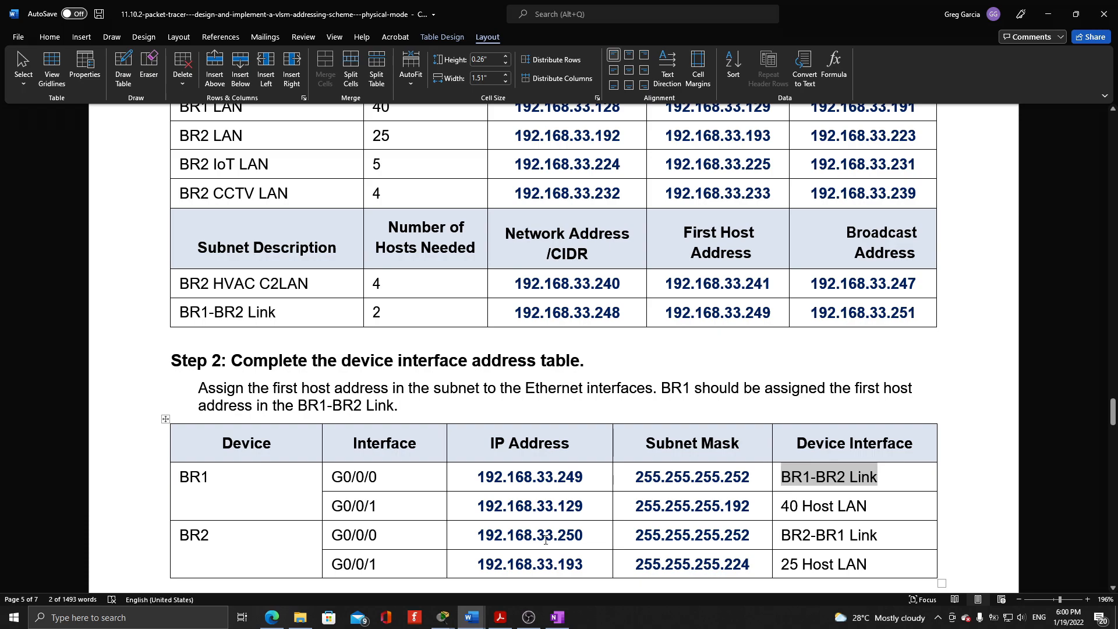
Compare the BR1-BR2 Link row of the subnet table with BR1's and BR2's G0/0/0 IP addresses, highlighting the addresses
click(632, 536)
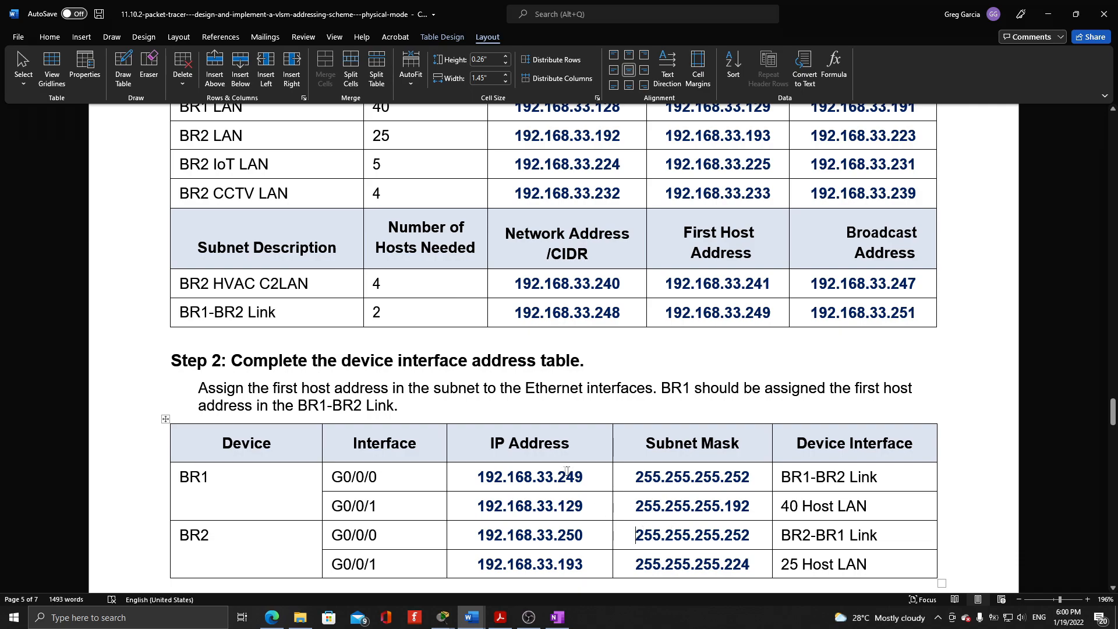
drag(477, 477, 584, 476)
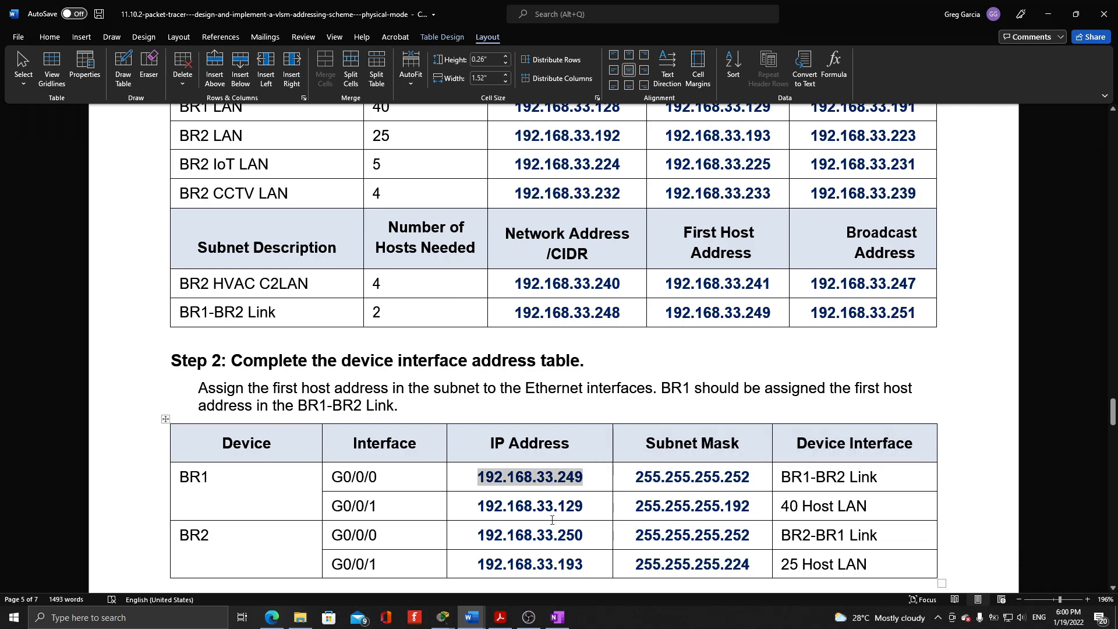
click(479, 478)
drag(478, 478, 584, 482)
drag(478, 535, 583, 535)
click(511, 310)
drag(511, 309, 844, 315)
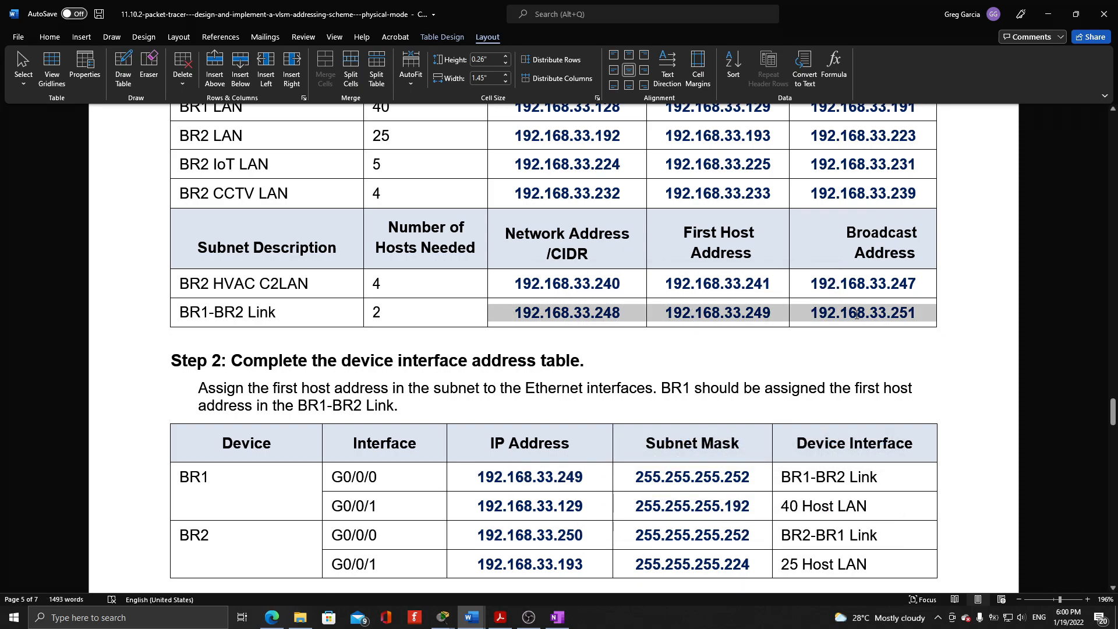
click(745, 312)
click(557, 477)
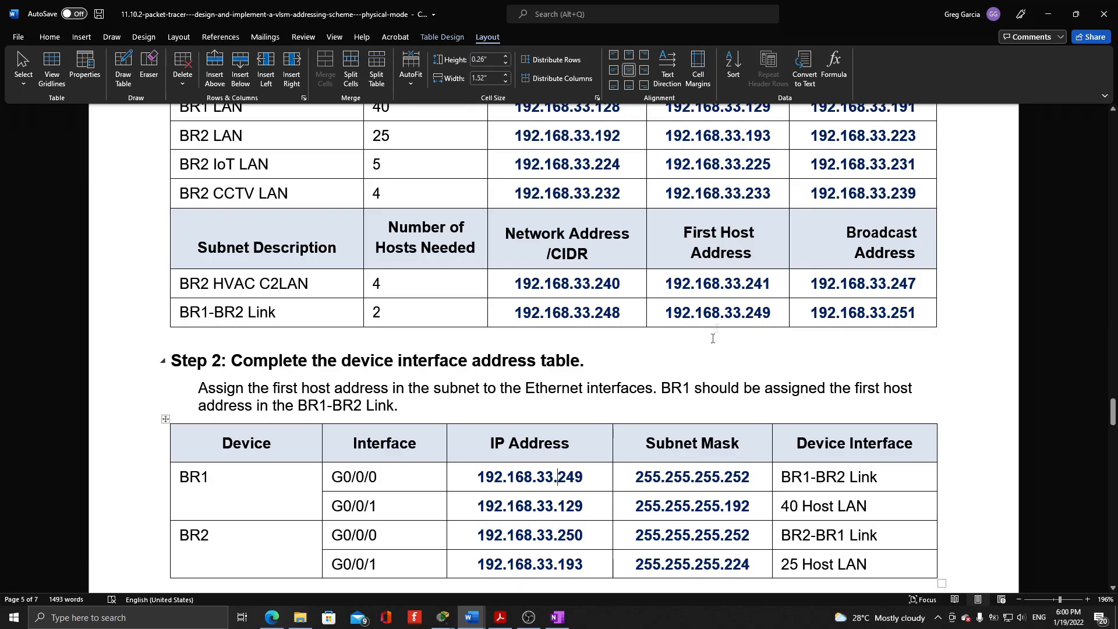
click(568, 534)
Compare the BR1 LAN row's first host address with BR1's G0/0/1 entry in the device interface table, highlighting the address
key(Page_Up)
click(594, 505)
scroll(588, 500, up, 3)
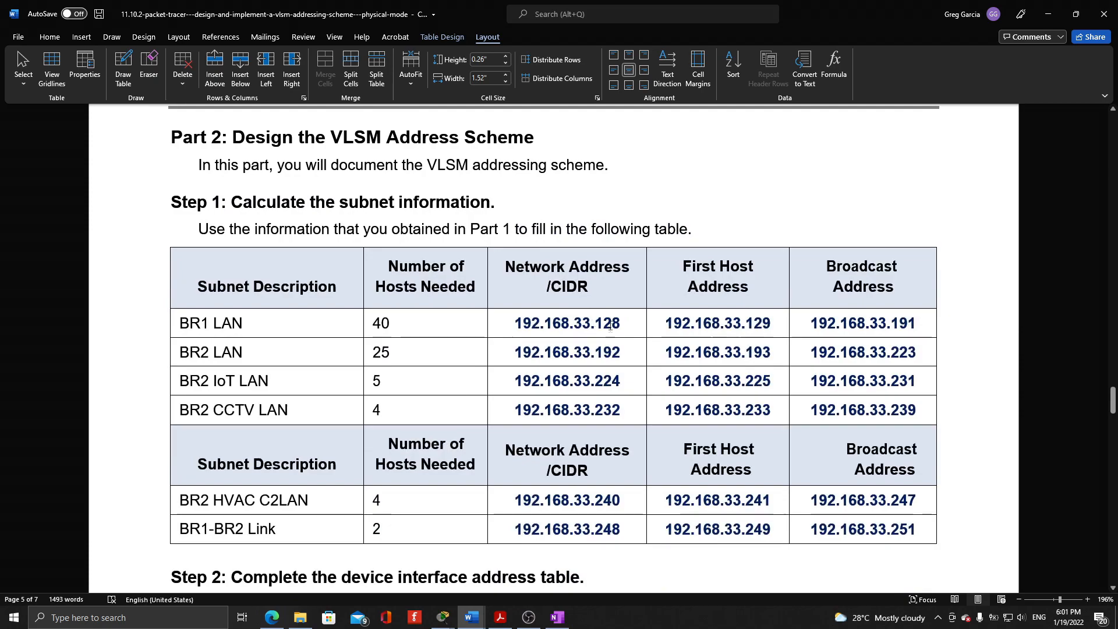
drag(512, 317, 771, 324)
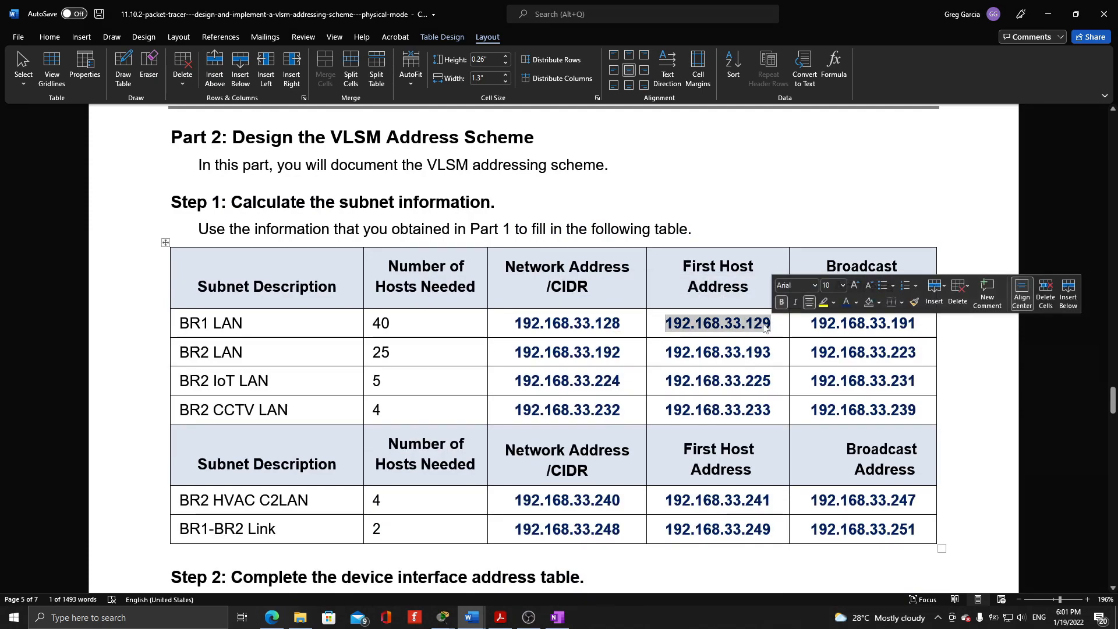
scroll(764, 324, down, 3)
scroll(764, 324, down, 2)
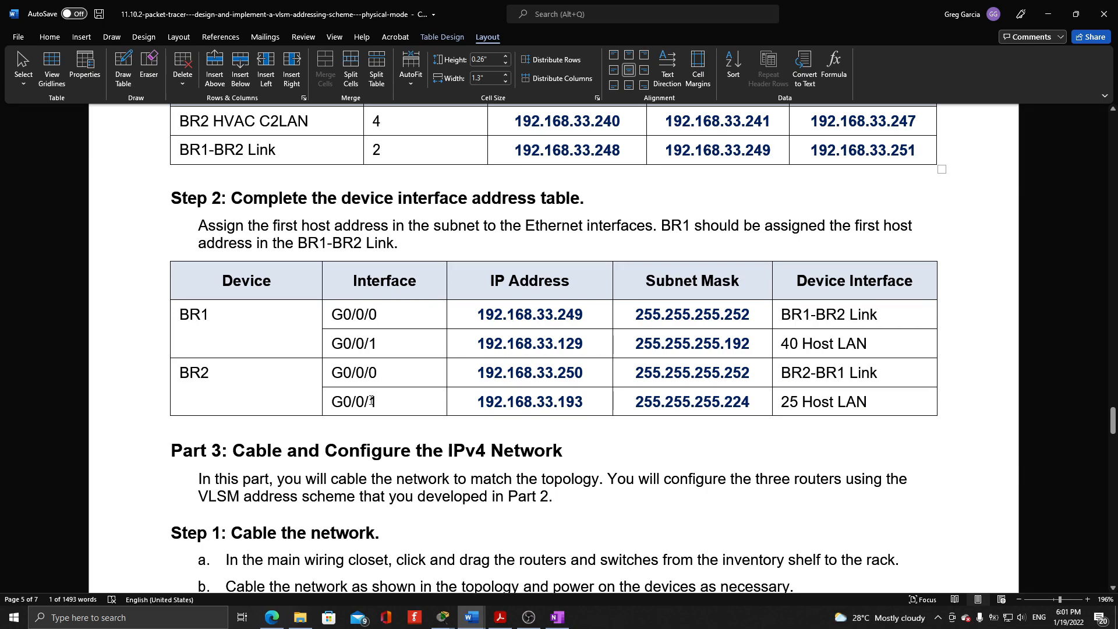
Compare BR2's G0/0/1 IP address with the BR2 LAN row's first host address, highlighting the addresses
scroll(283, 388, up, 3)
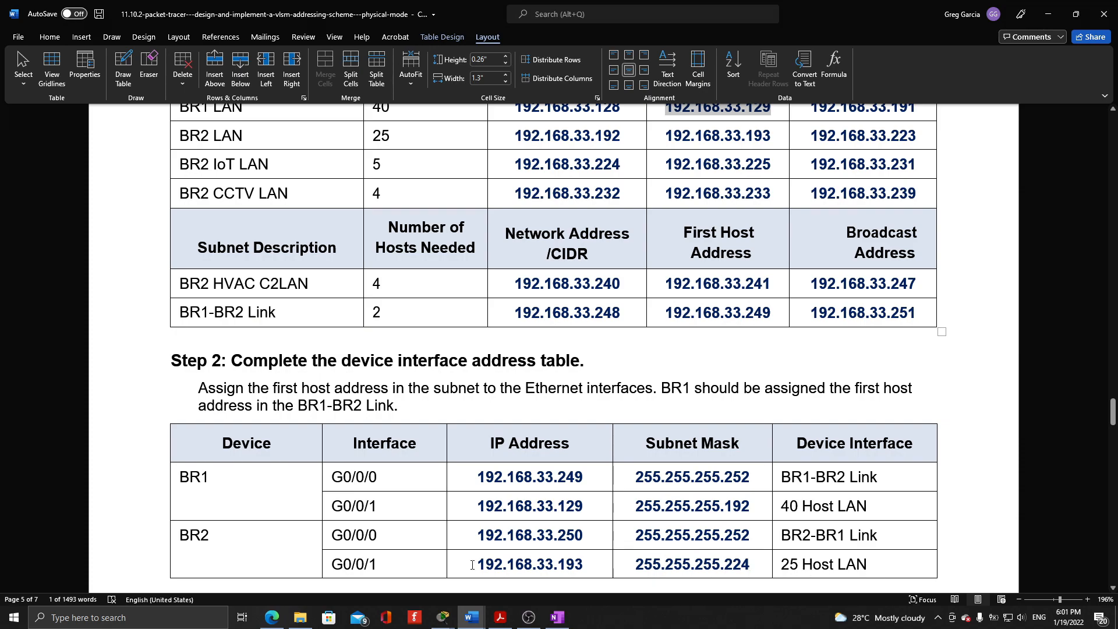
drag(472, 565, 662, 557)
scroll(632, 466, up, 2)
click(513, 246)
drag(513, 244, 771, 244)
scroll(766, 233, down, 2)
scroll(767, 201, down, 2)
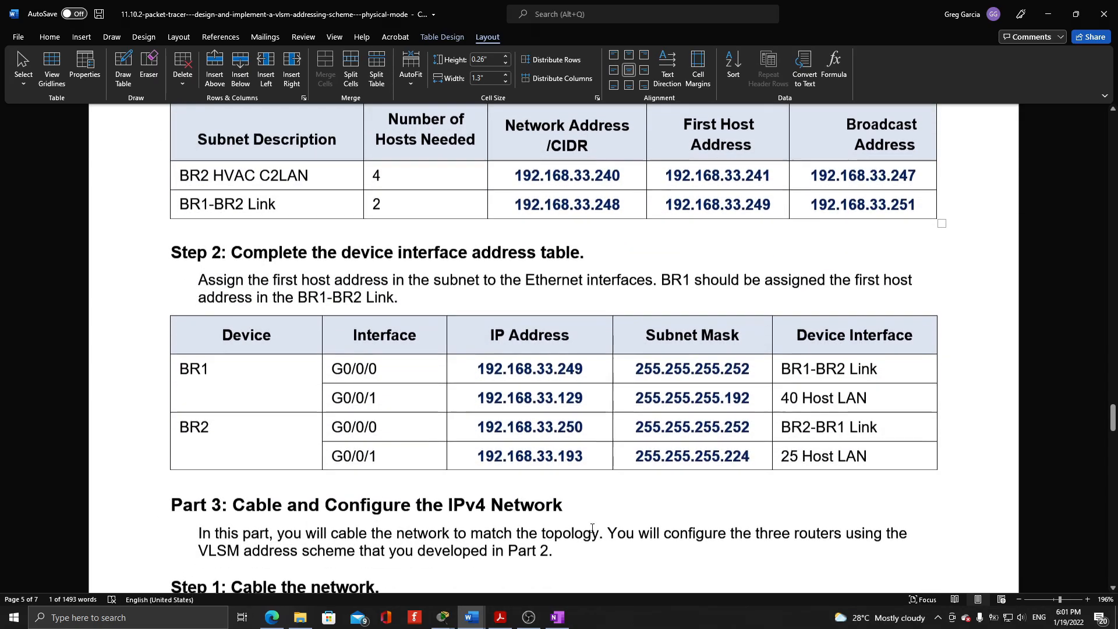
click(575, 461)
scroll(494, 483, up, 3)
scroll(465, 492, down, 3)
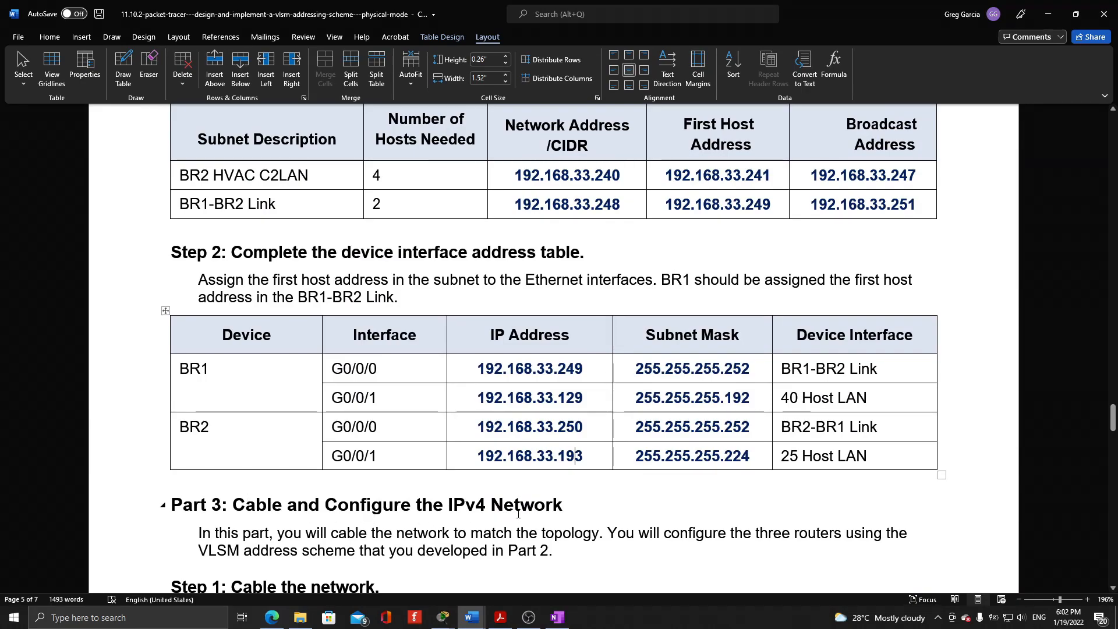
Review the device interface table above Part 3 and switch to the activity's Main Wiring Closet in Packet Tracer
scroll(517, 513, down, 1)
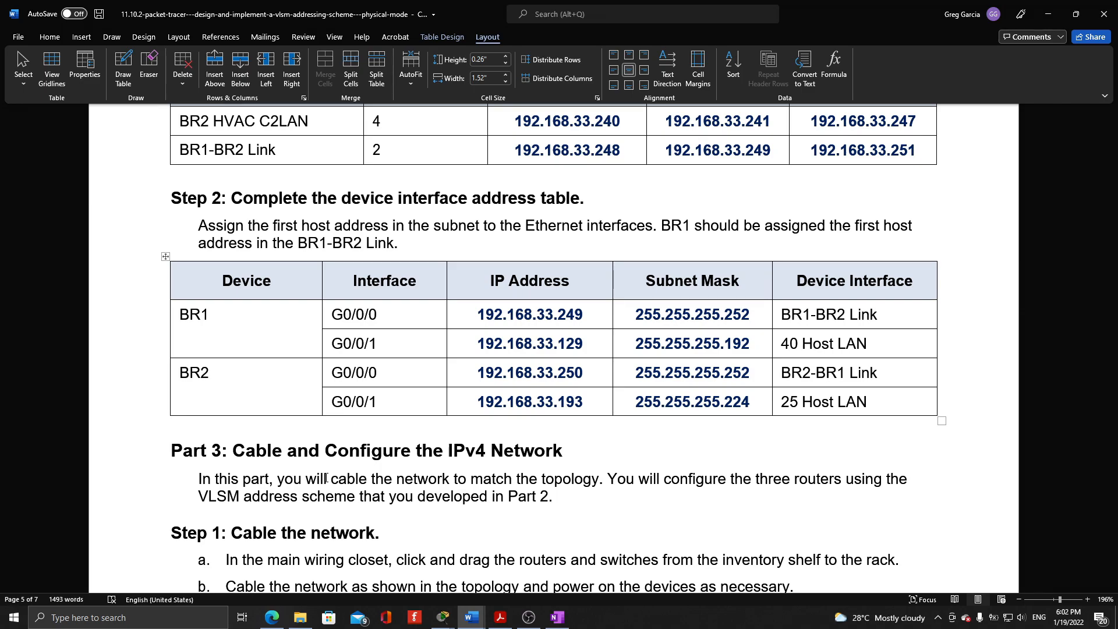
scroll(591, 421, up, 2)
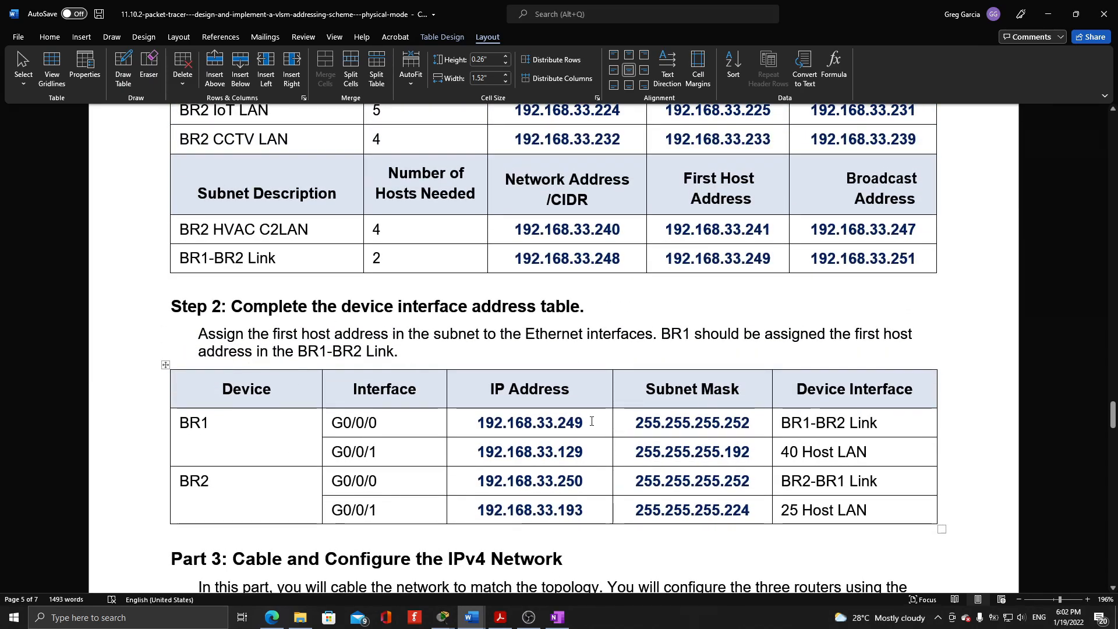
scroll(591, 421, down, 2)
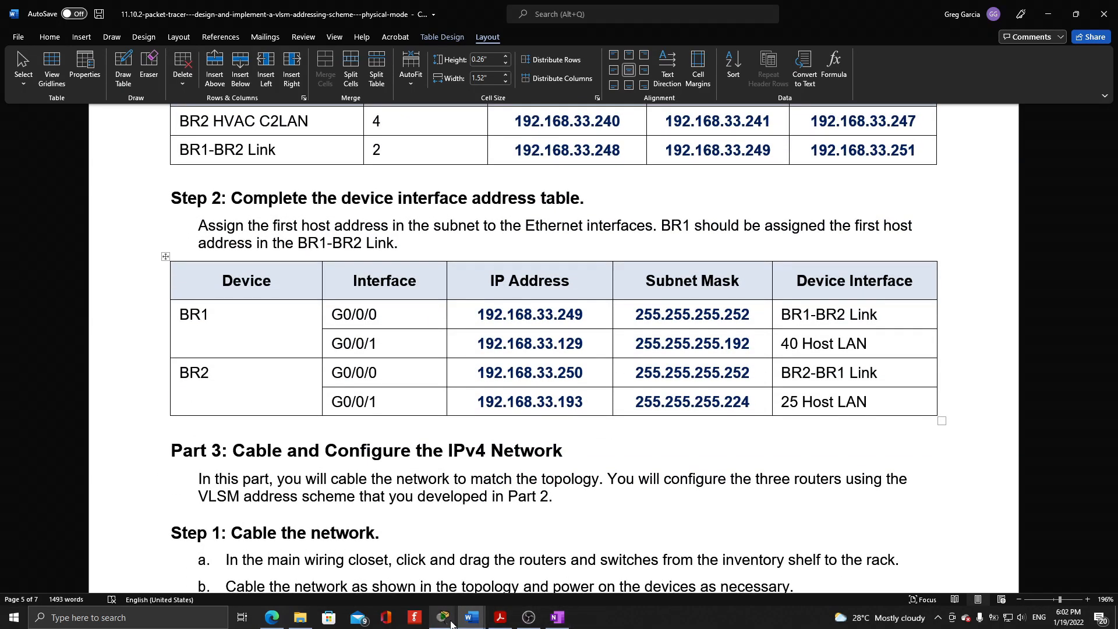
mouse_move(449, 619)
click(407, 558)
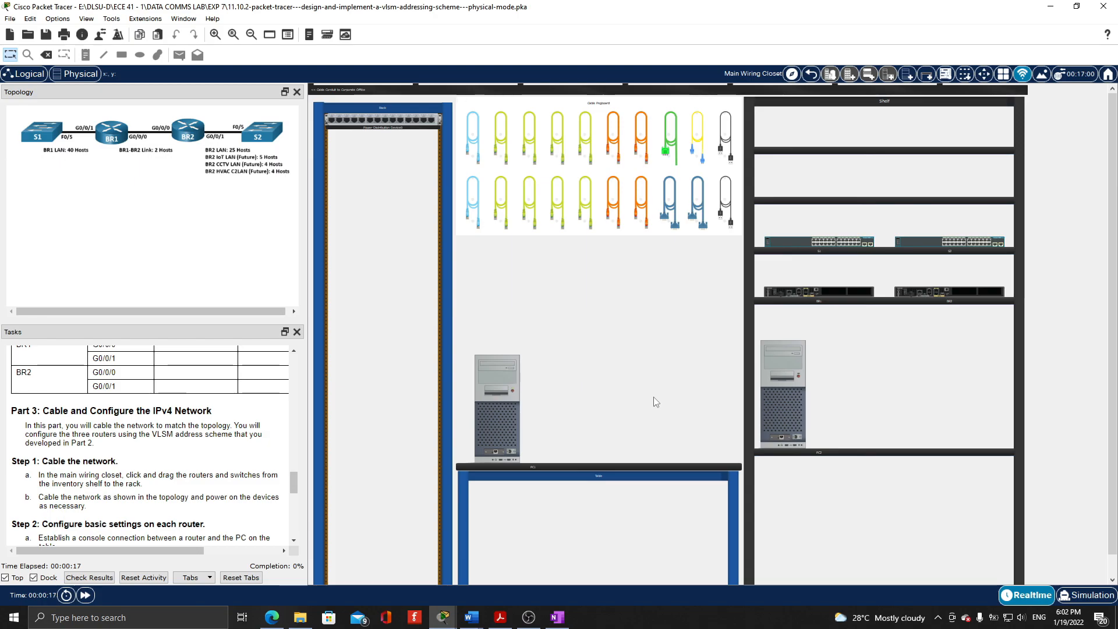
click(510, 442)
click(782, 411)
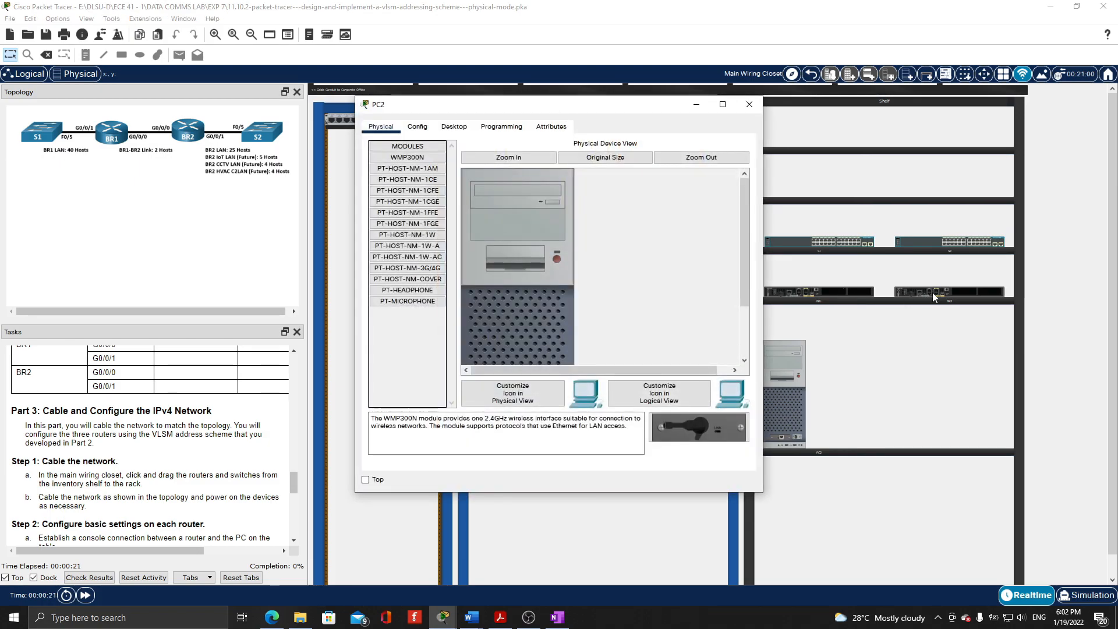
click(750, 104)
Mount S1, BR1, BR2 and S2 in the rack and place PC2 on the table beside PC1
drag(783, 242, 351, 294)
drag(818, 294, 384, 310)
drag(920, 242, 797, 259)
drag(911, 291, 351, 330)
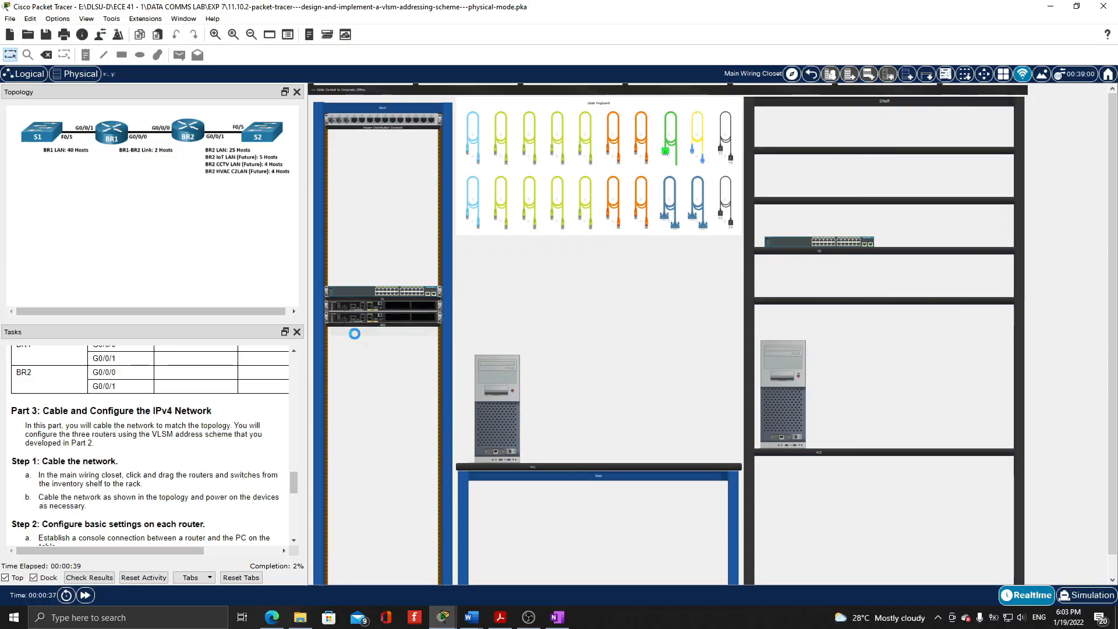
drag(787, 405, 600, 417)
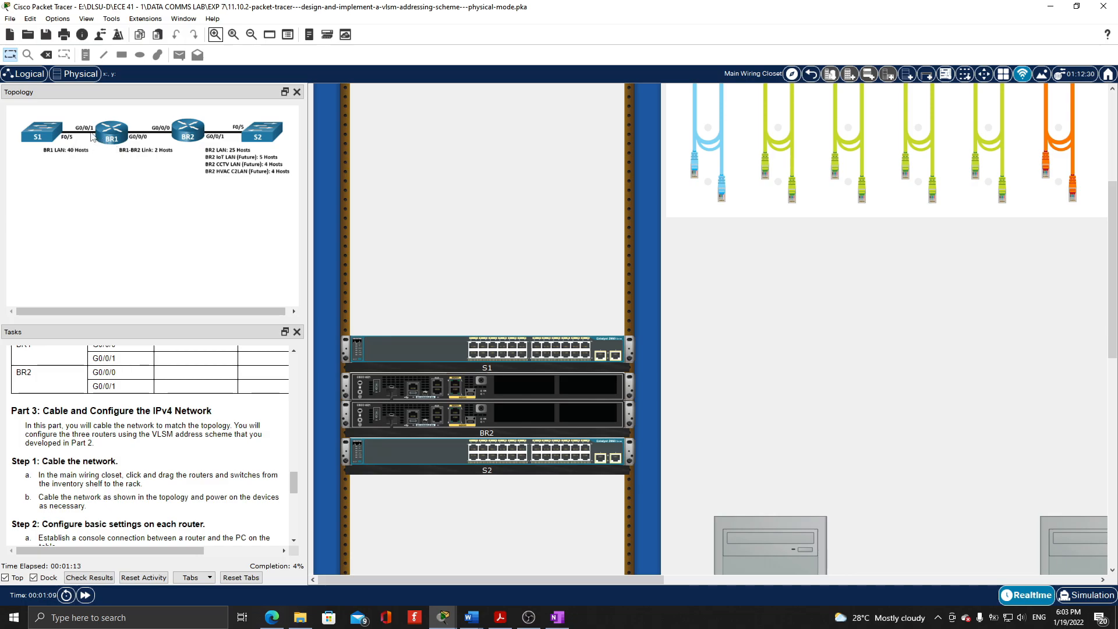
Connect S1's FastEthernet0/5 port to BR1's GigabitEthernet0/0/1 port with a copper straight-through cable
click(781, 174)
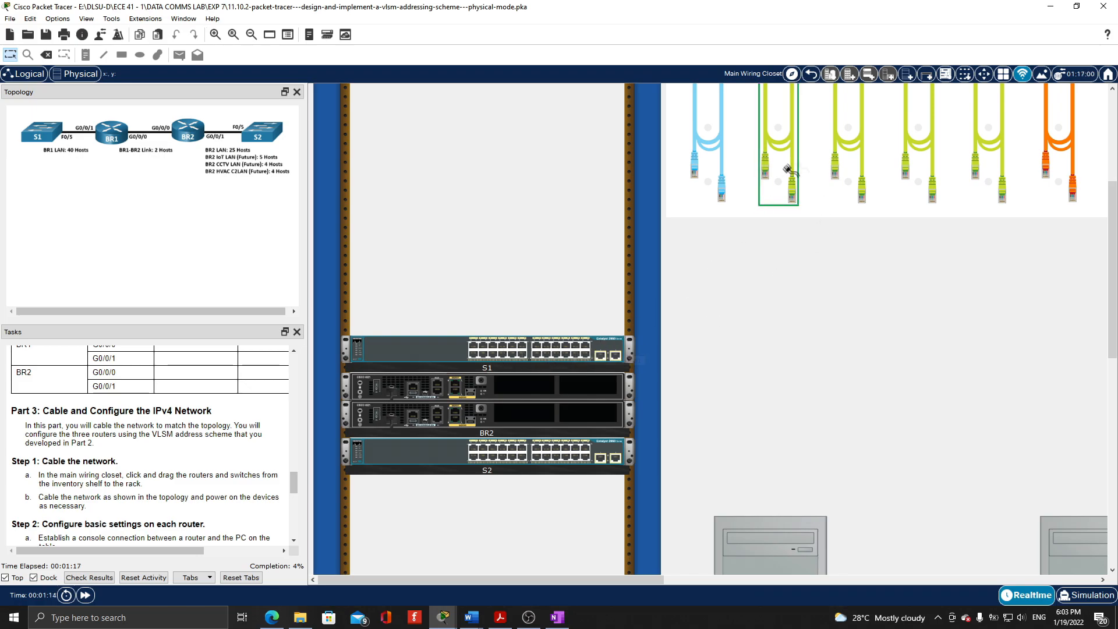
click(492, 345)
click(454, 390)
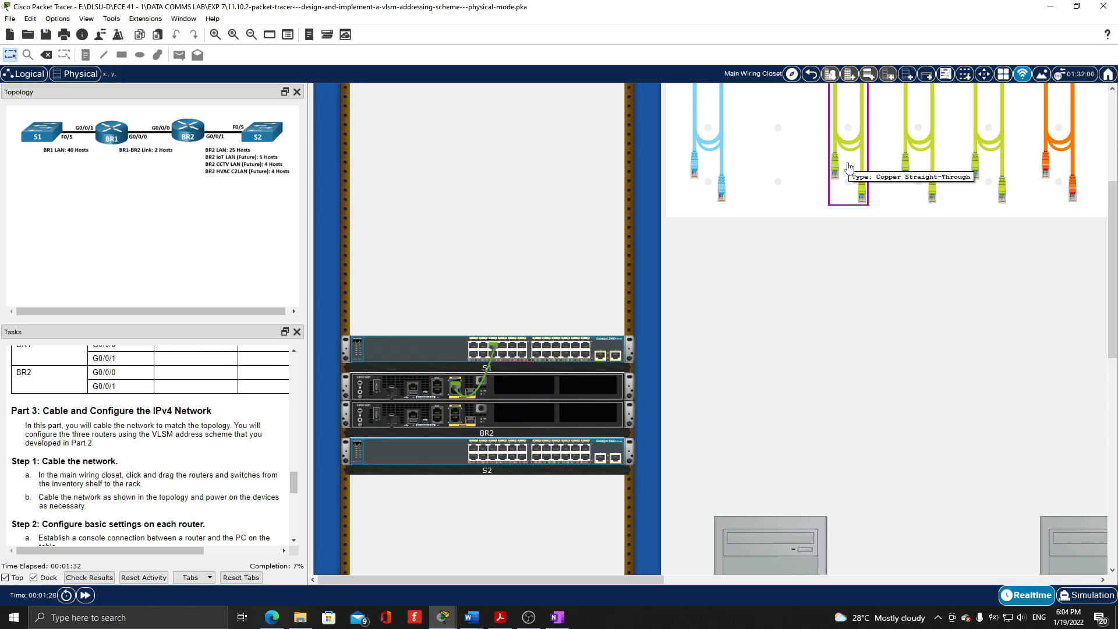
Use copper straight-through cables to link BR1's GigabitEthernet0/0/0 to BR2's GigabitEthernet0/0/0, and BR2's GigabitEthernet0/0/1 to S2's FastEthernet0/5
click(848, 167)
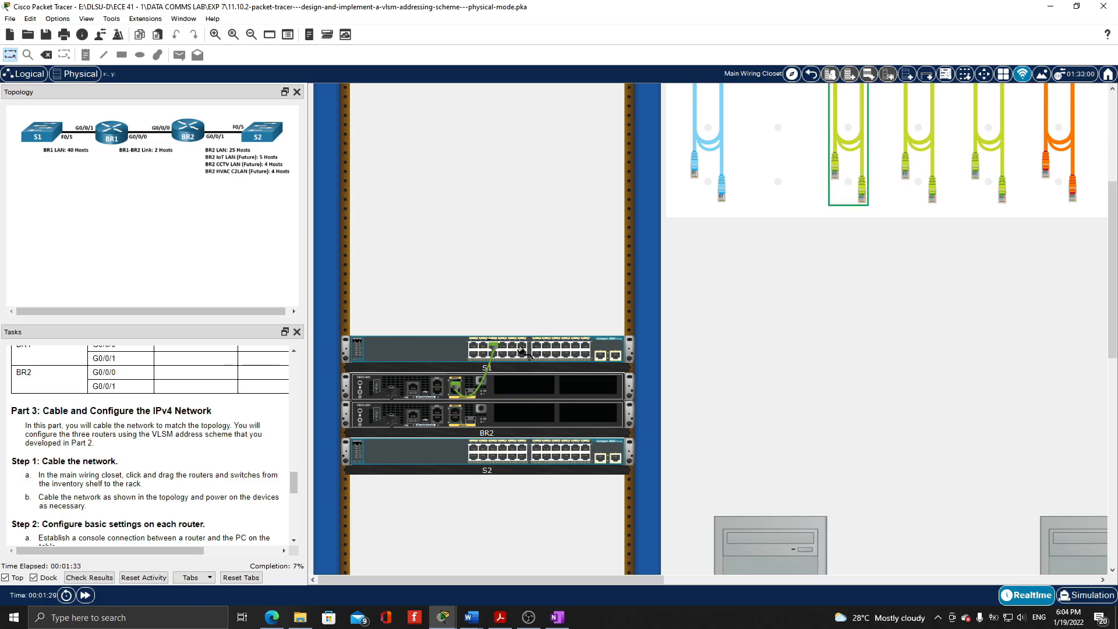
click(456, 418)
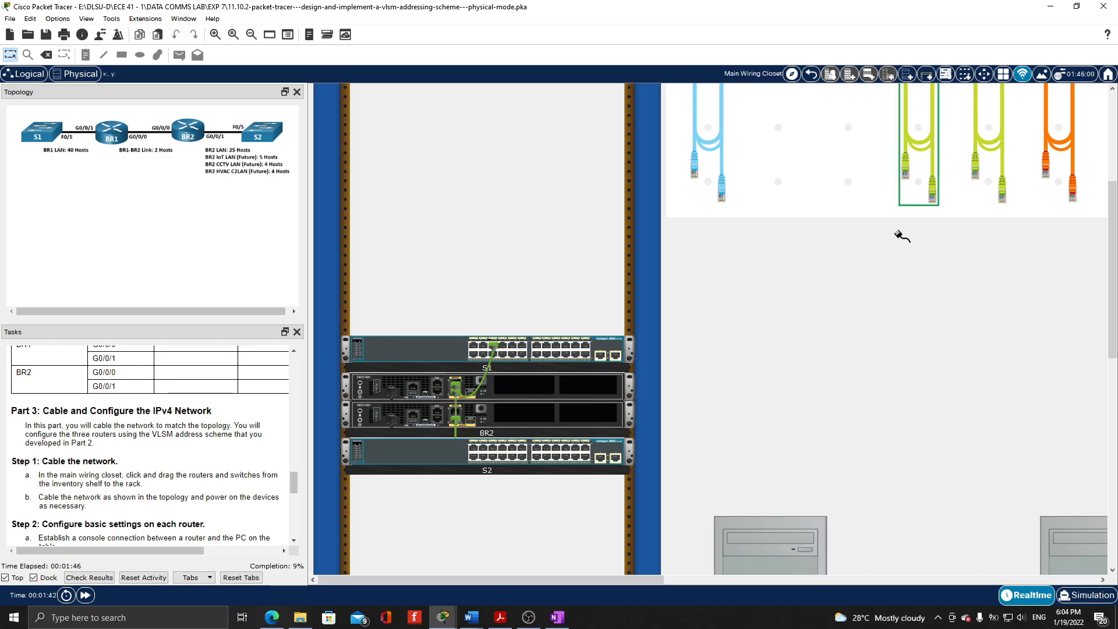
click(456, 411)
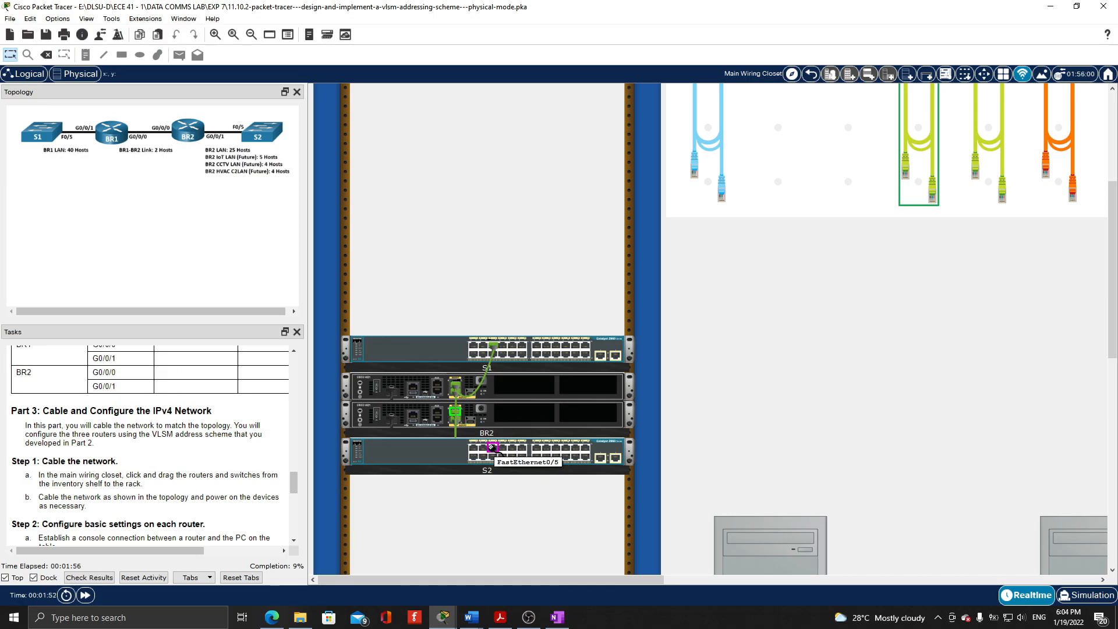
click(492, 449)
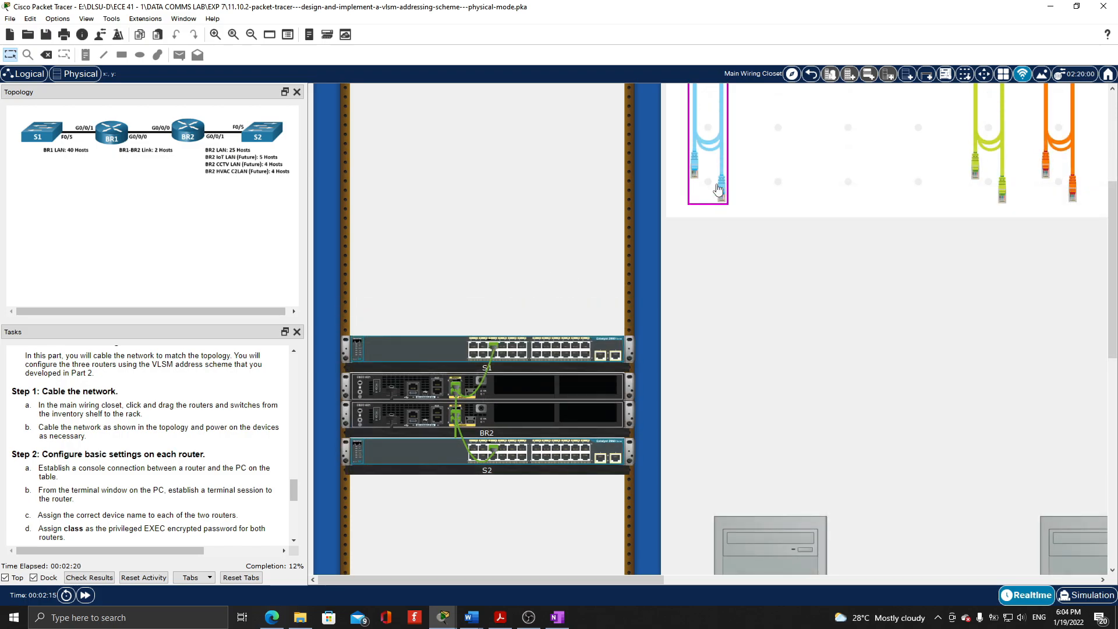
Connect BR1's Console port to PC1's RS 232 port with a console cable
click(712, 169)
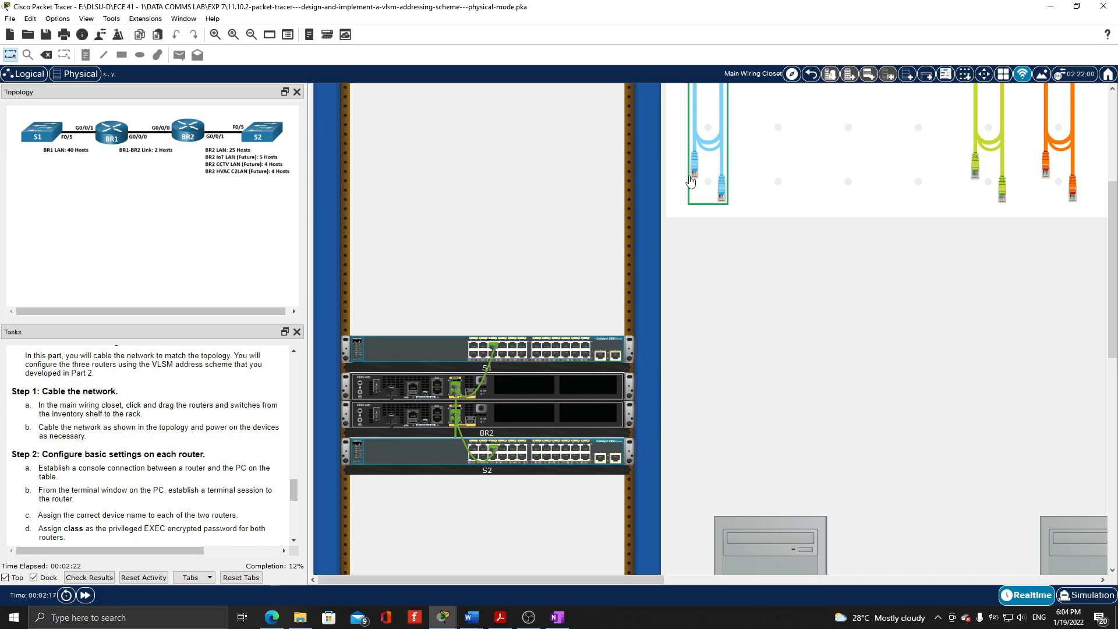
scroll(454, 394, down, 5)
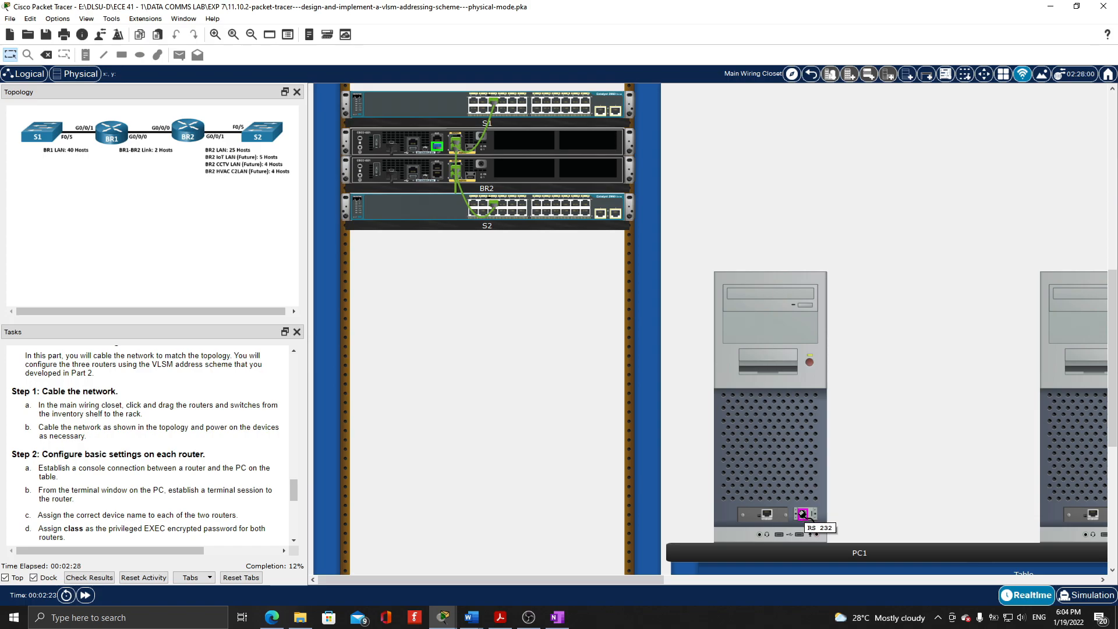
click(802, 514)
Connect BR2's Console port to PC2's RS 232 port with another console cable
scroll(823, 342, up, 8)
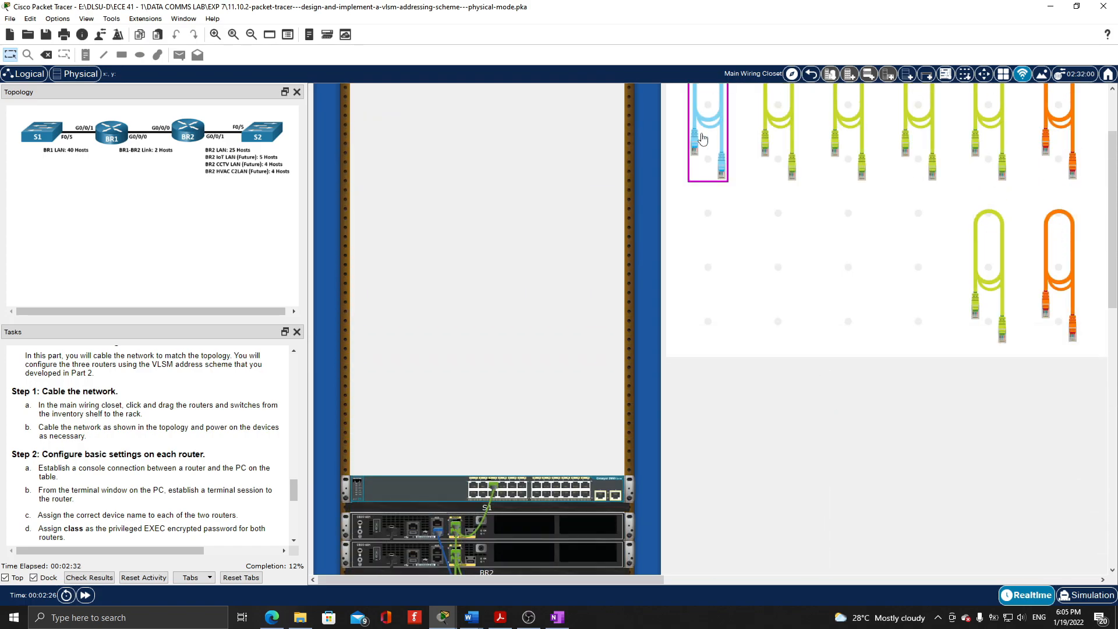
scroll(668, 374, down, 4)
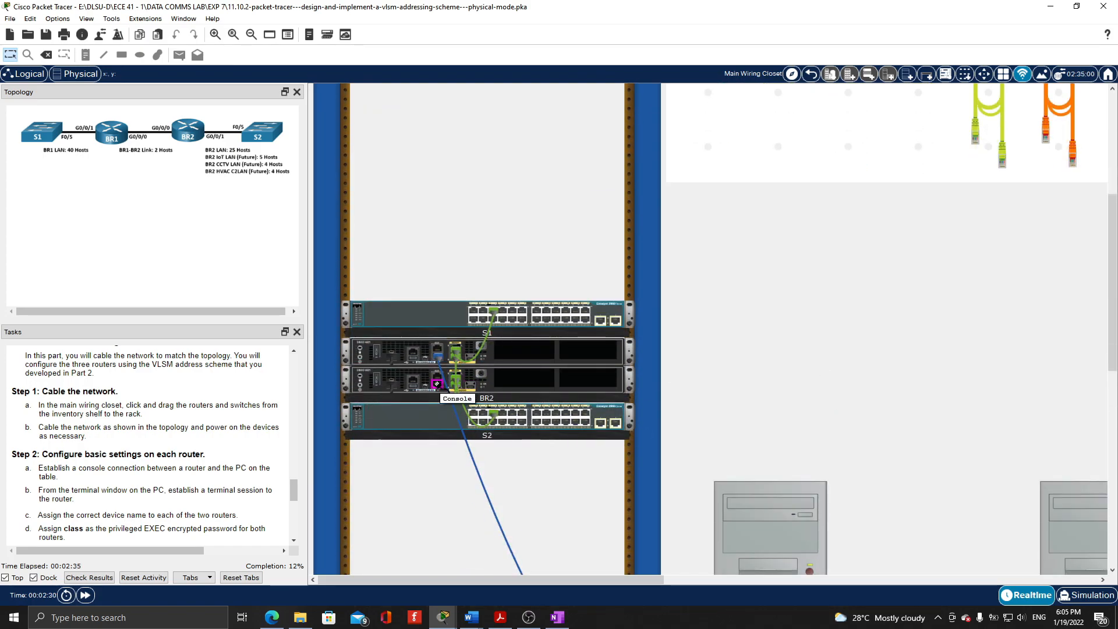
click(437, 383)
scroll(437, 384, down, 5)
scroll(805, 489, right, 5)
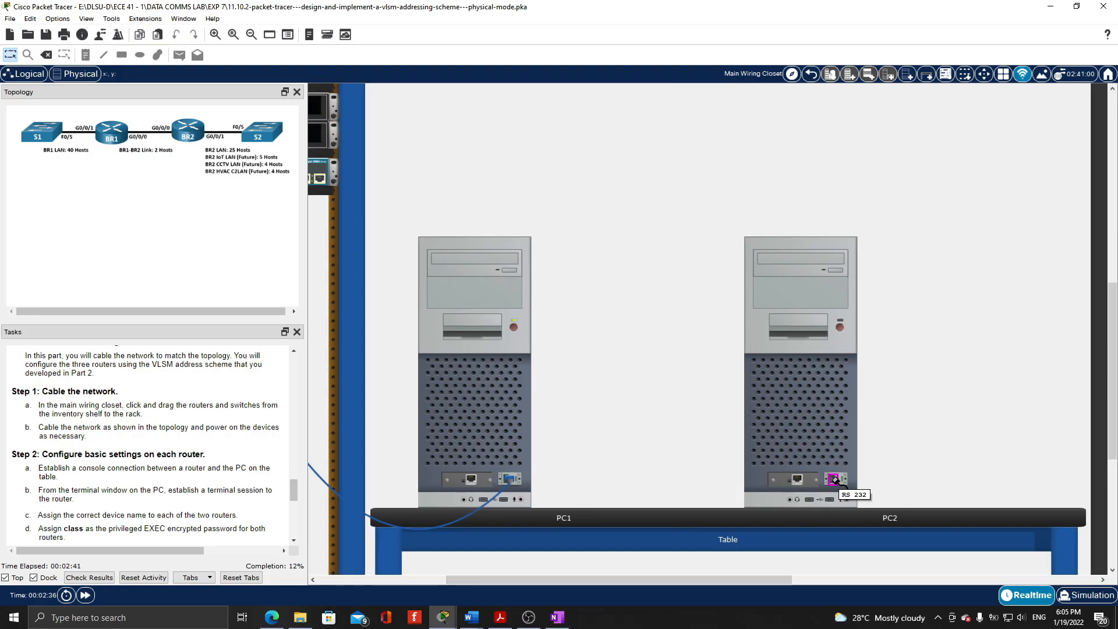
click(835, 479)
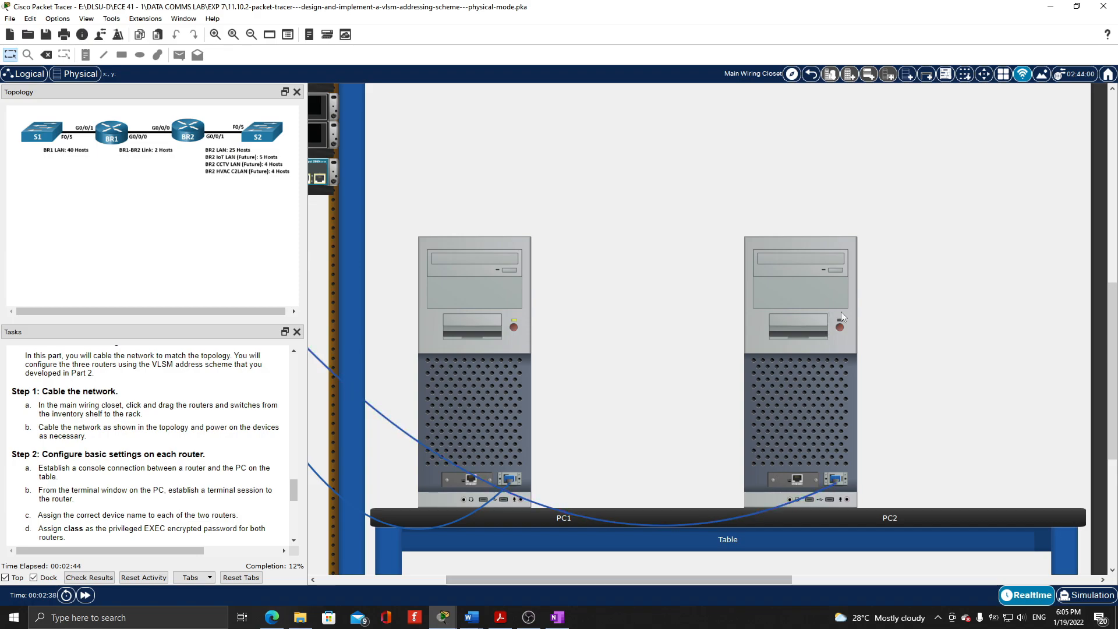
Power on PC2 and the routers BR1 and BR2
click(840, 328)
scroll(839, 329, up, 2)
scroll(840, 329, left, 5)
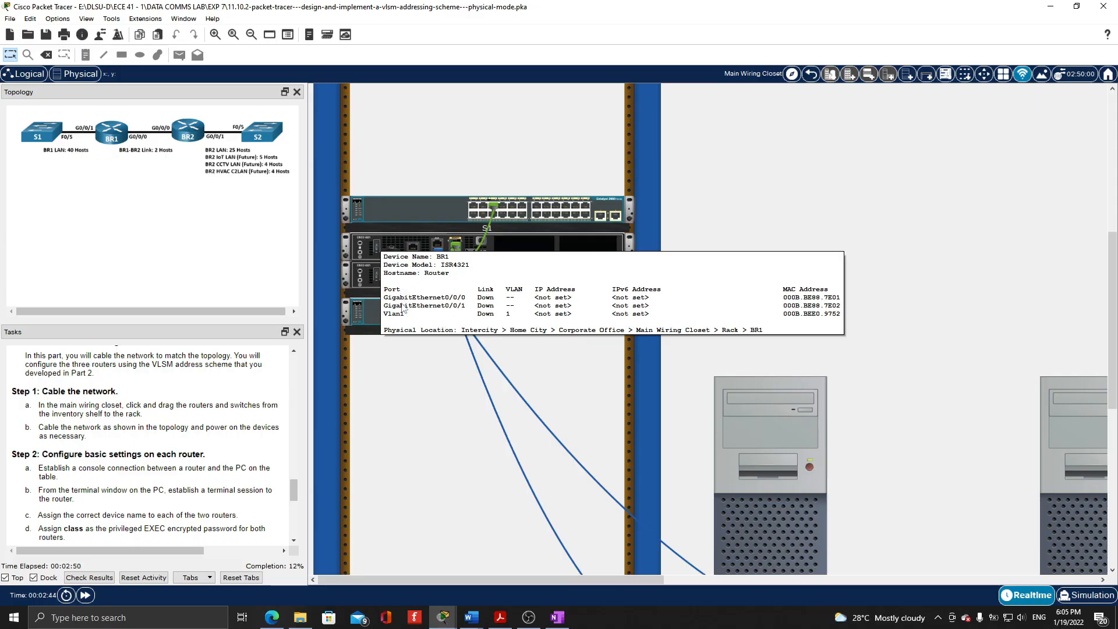
click(376, 245)
click(376, 270)
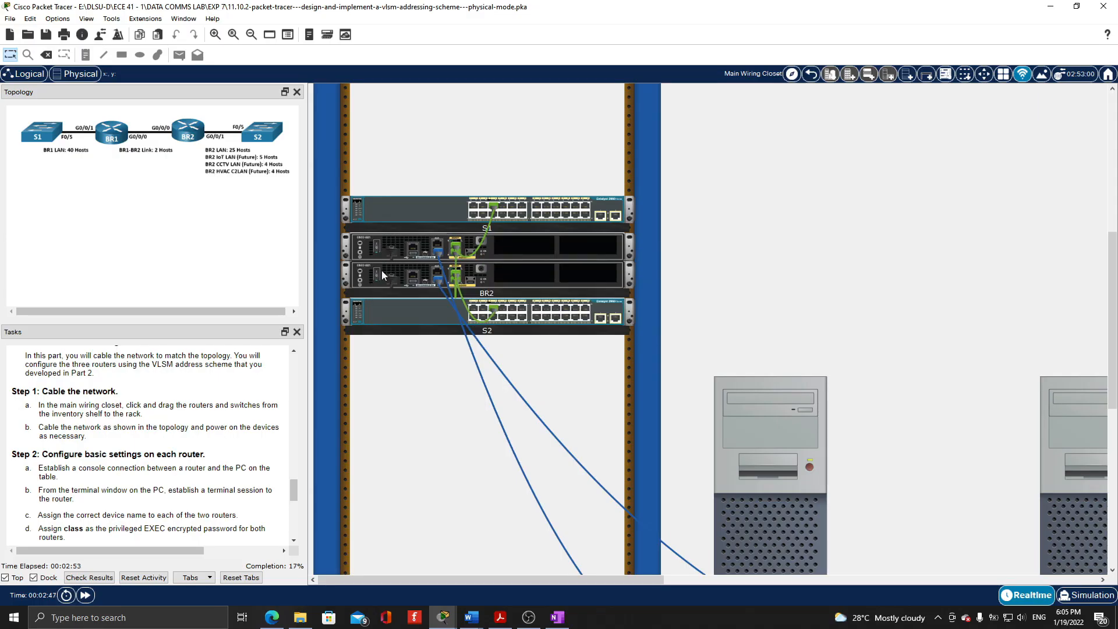
Open a terminal session from PC1 to router BR1 using the default console settings
scroll(451, 390, down, 1)
scroll(187, 441, down, 2)
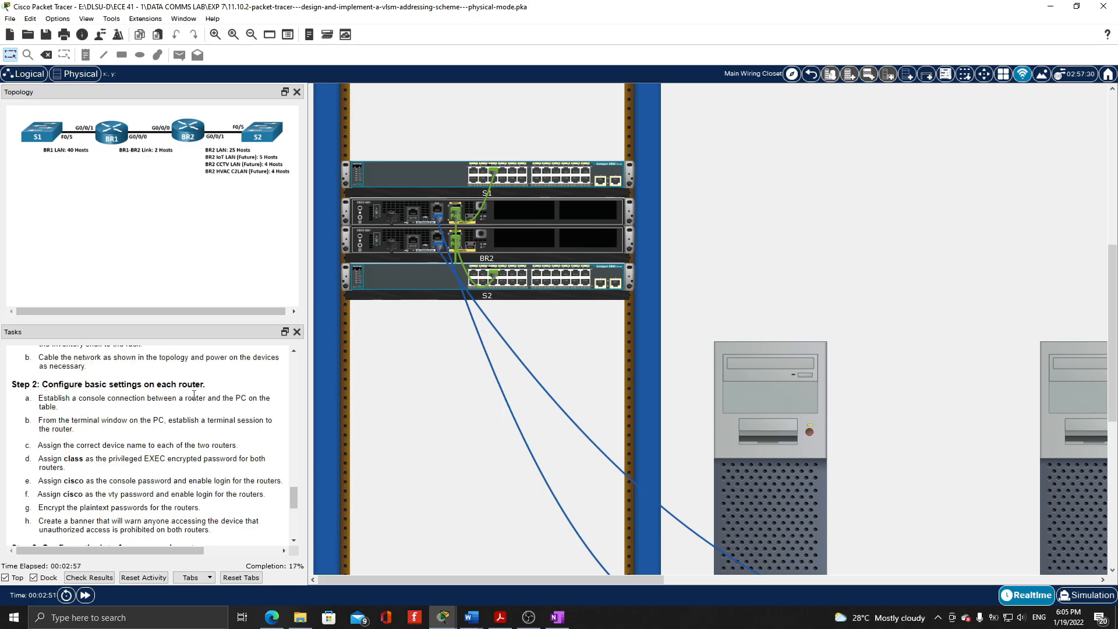
scroll(192, 401, down, 1)
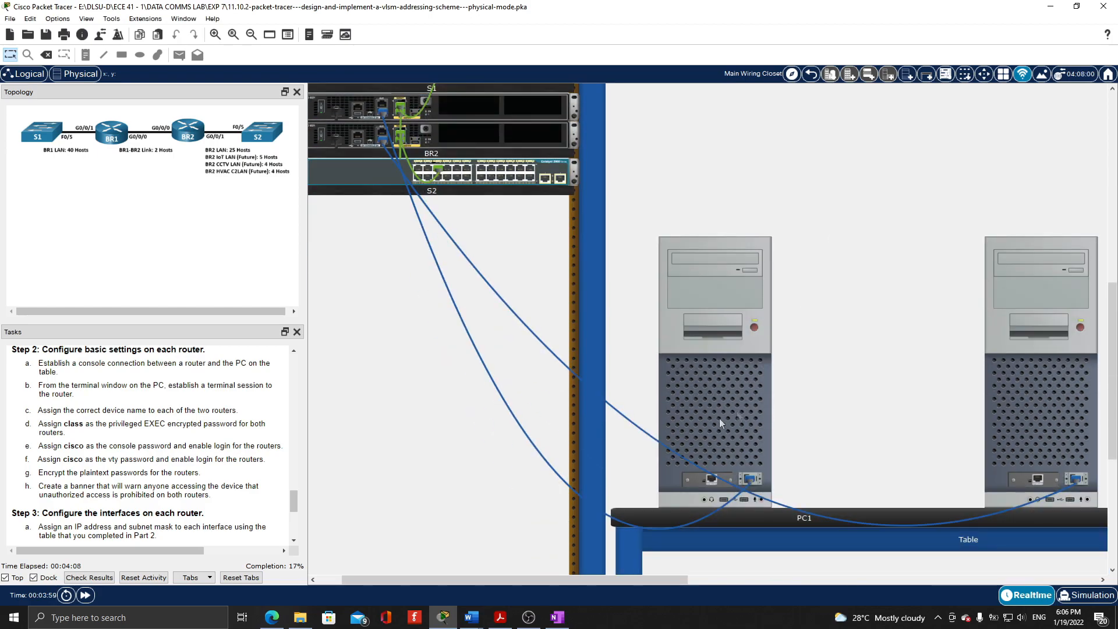
click(740, 407)
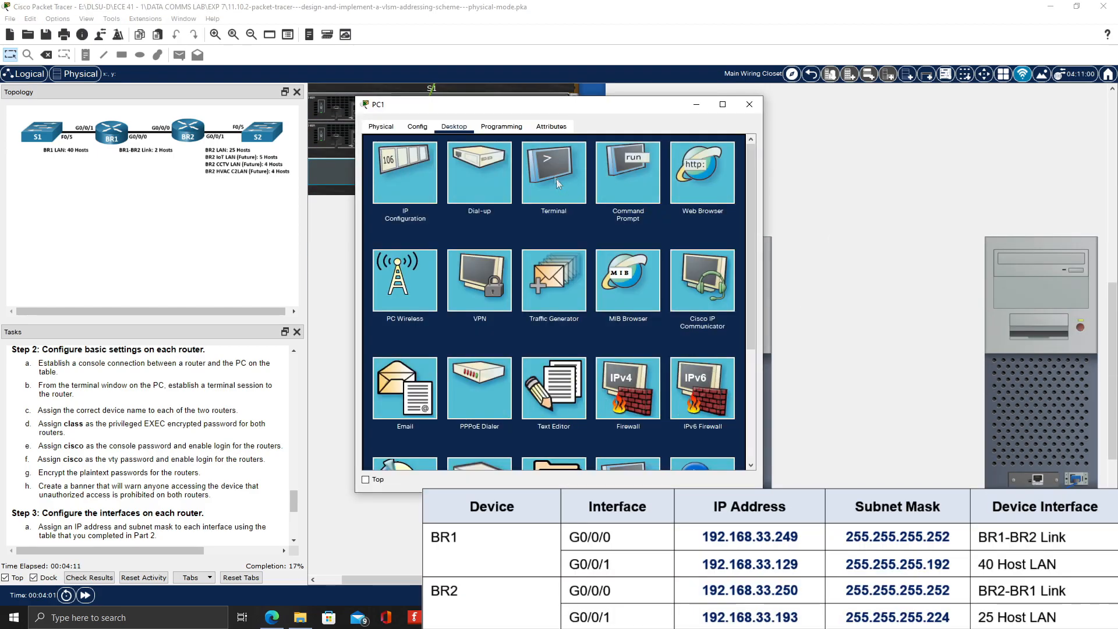
click(550, 176)
click(720, 257)
key(Return)
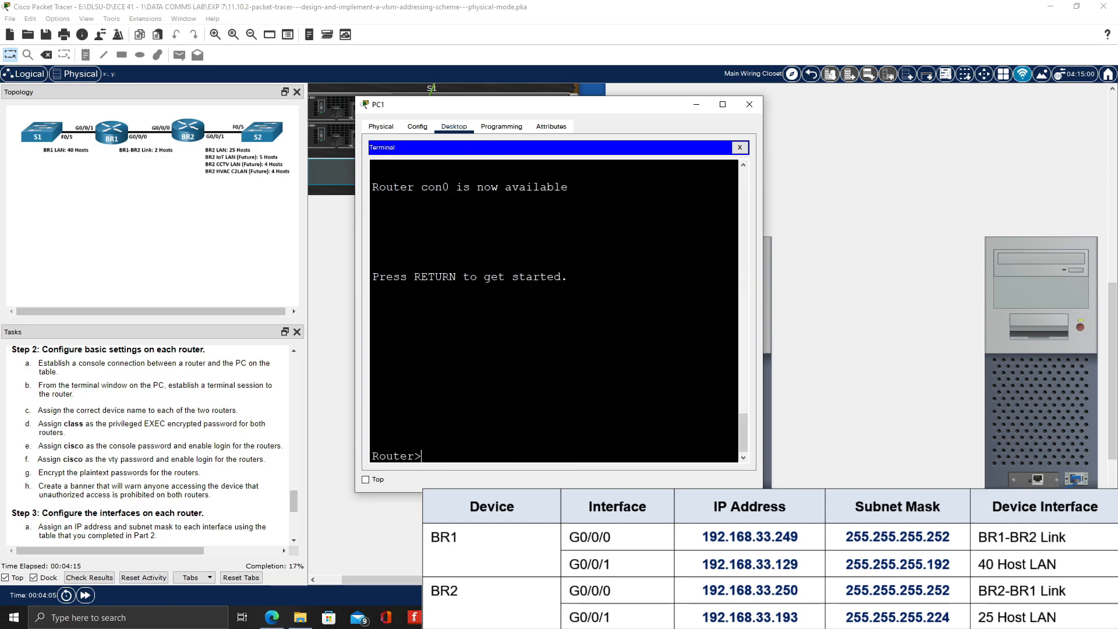
Enter privileged EXEC and global configuration mode, and set the router's hostname to BR1
text(enable)
key(Return)
text(config t)
key(Return)
text(hos)
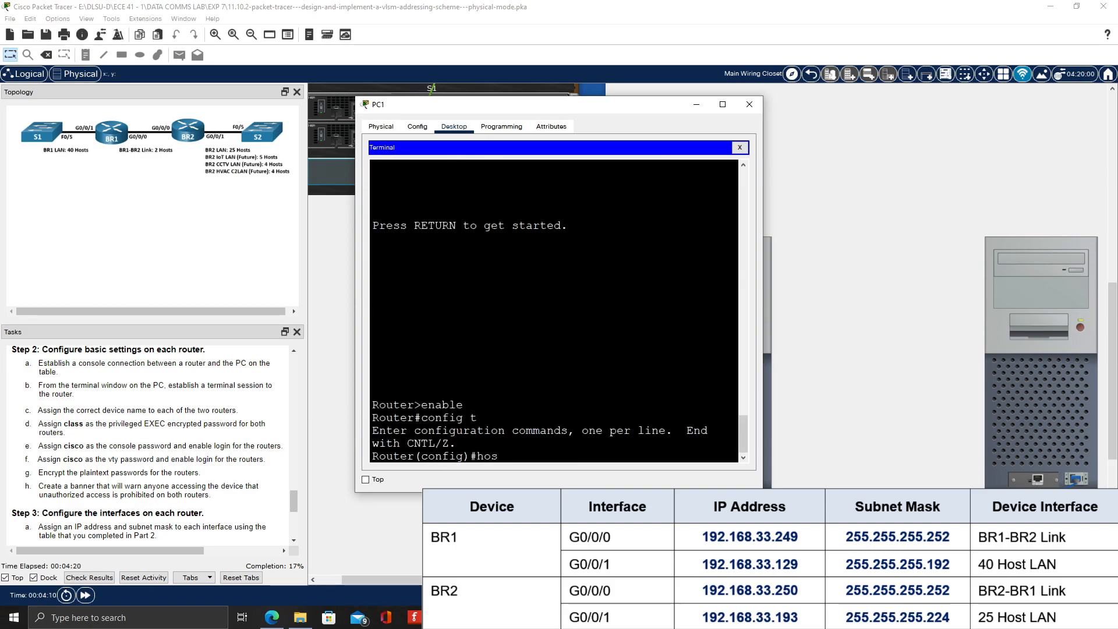
text(tname BR1)
key(Return)
Set the console password on BR1's line con 0 and enable login
text(line con 0)
key(Return)
text(password cisco)
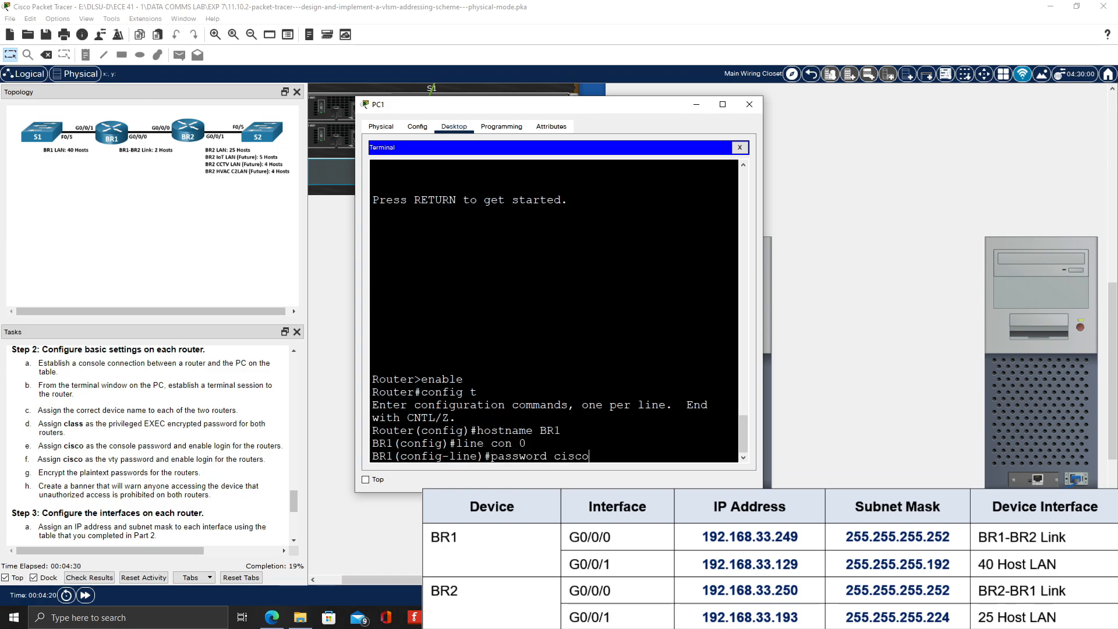
key(Return)
text(login)
key(Return)
text(exit)
key(Return)
Set the vty password on BR1's lines vty 0 15 and enable login
text(line)
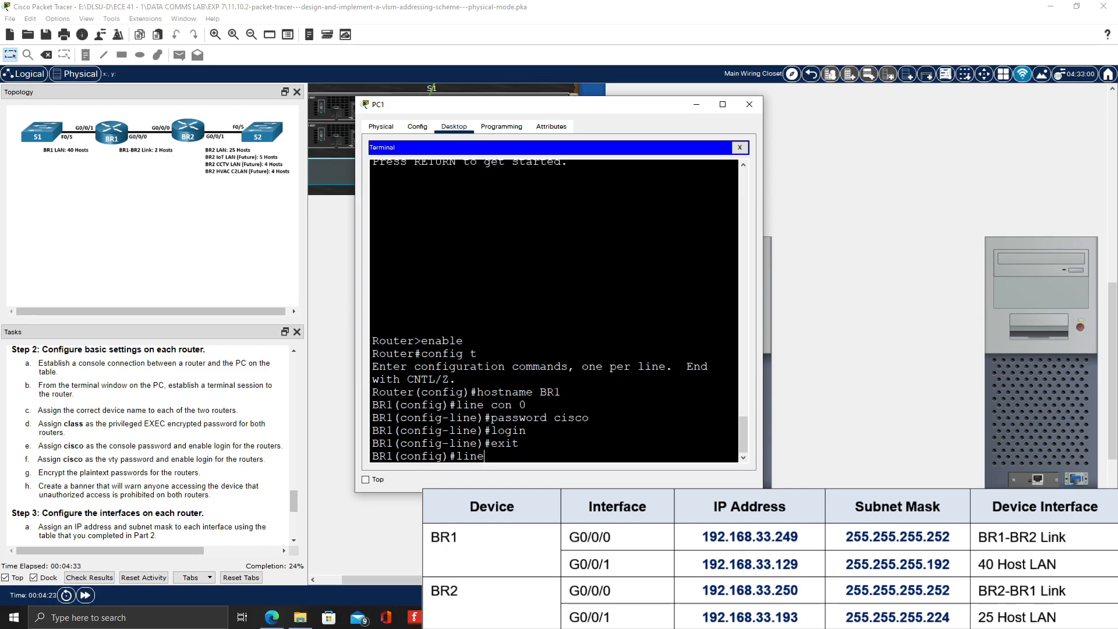
text( vty 0 15)
key(Return)
text(password cisco)
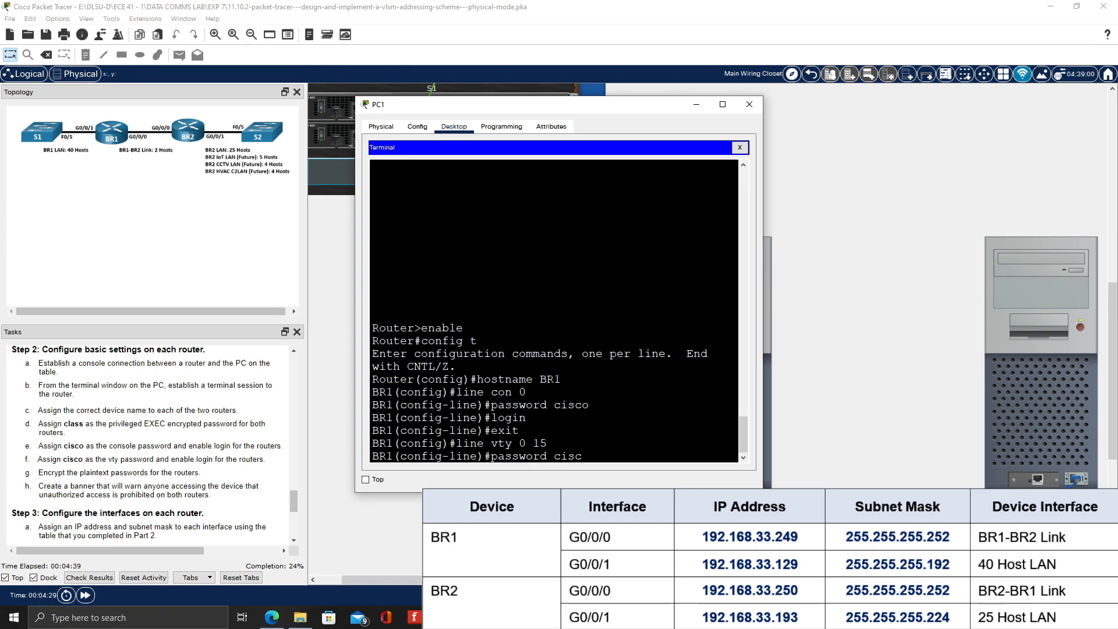
key(Return)
text(login)
key(Return)
text(exit)
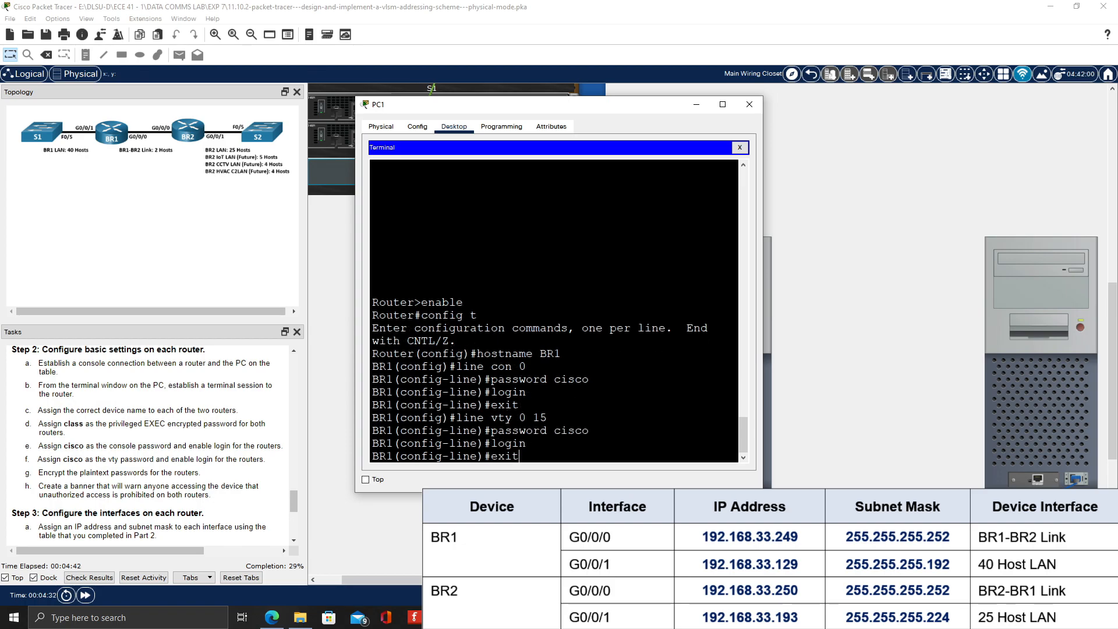
key(Return)
Set the enable secret password on BR1 and encrypt plaintext passwords with service password-encryption
text(enable s)
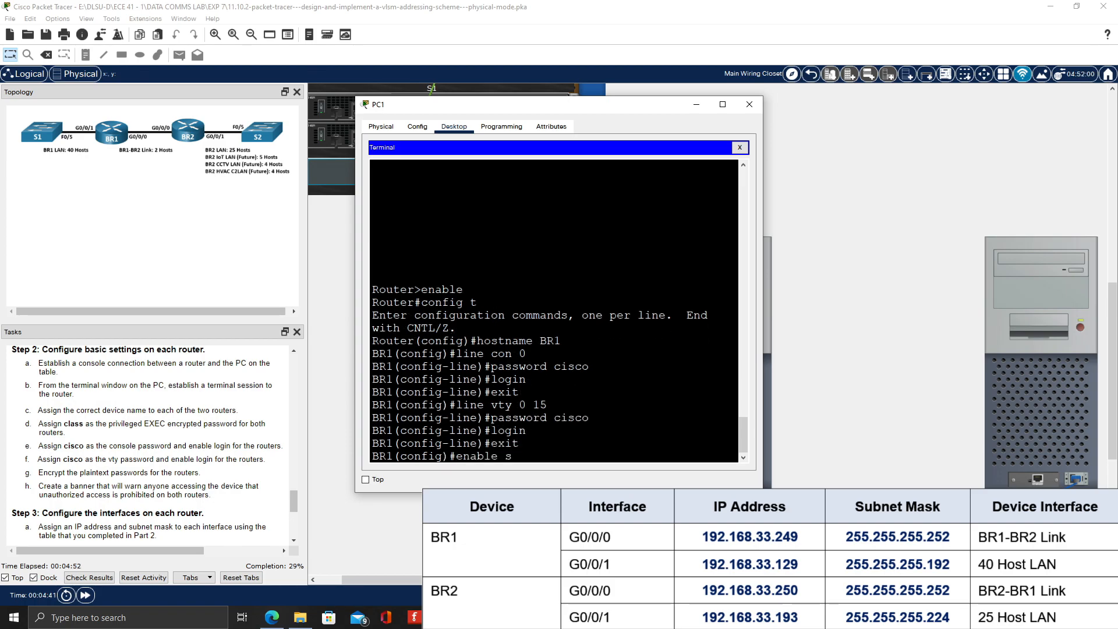
text(ecret class)
key(Return)
text(service password-encryption)
key(Return)
Create a message-of-the-day banner on BR1 reading "Authorized Access Only", delimited by #
text(banne)
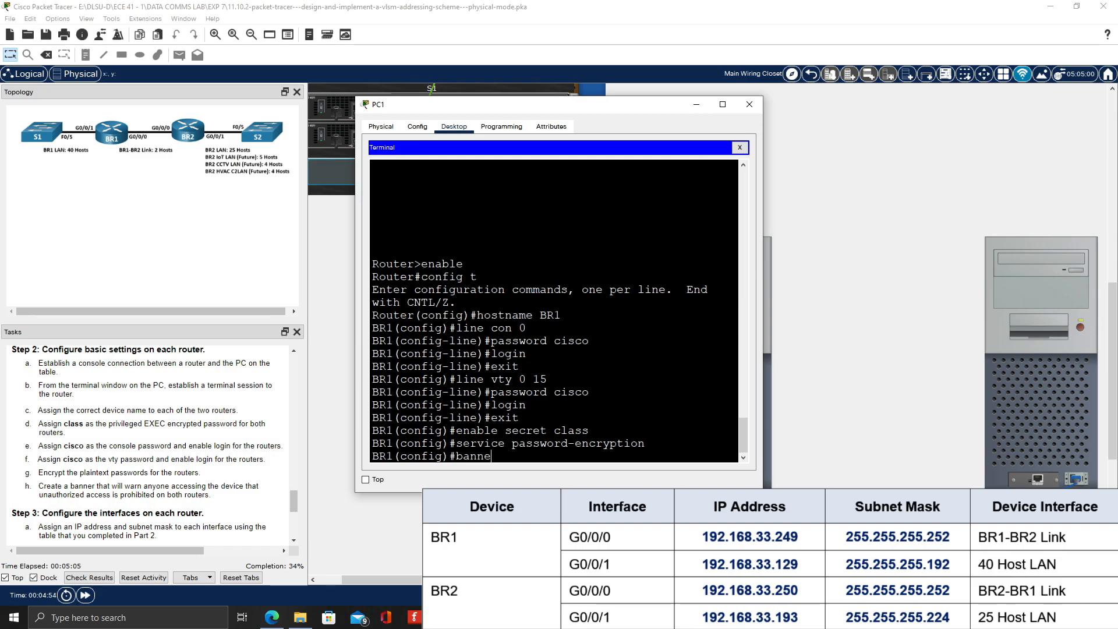
text(r motd #Authorized Access Onl)
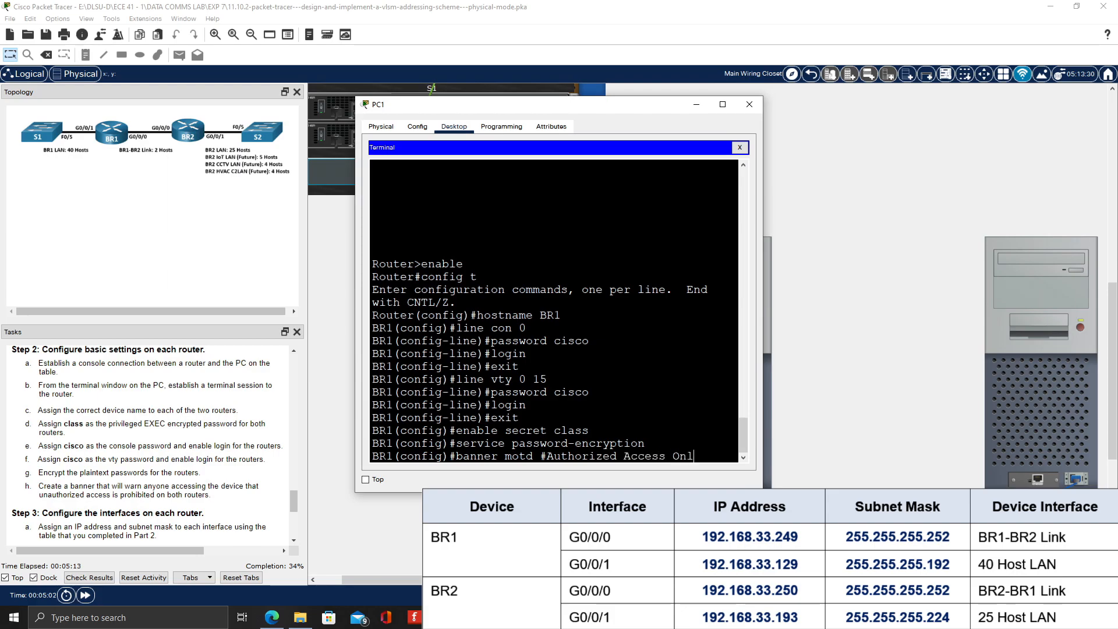
text(y#)
key(Return)
Leave configuration mode and review BR1's running configuration for the hostname, encrypted passwords and line settings
scroll(172, 477, down, 1)
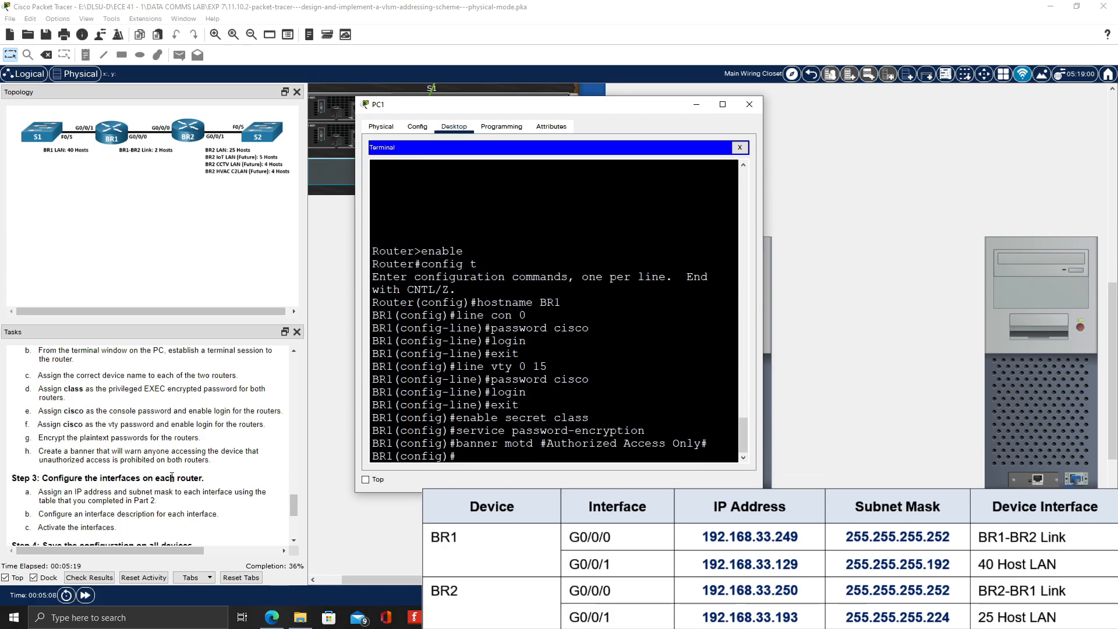
text(exit)
key(Return)
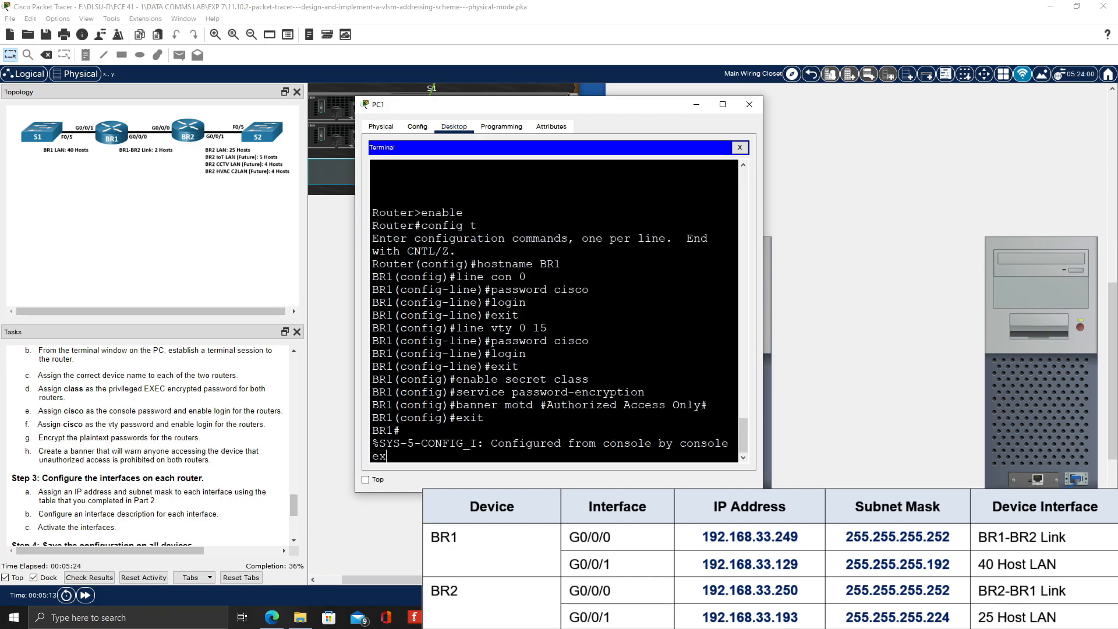
text(show run)
key(Return)
scroll(559, 308, up, 1)
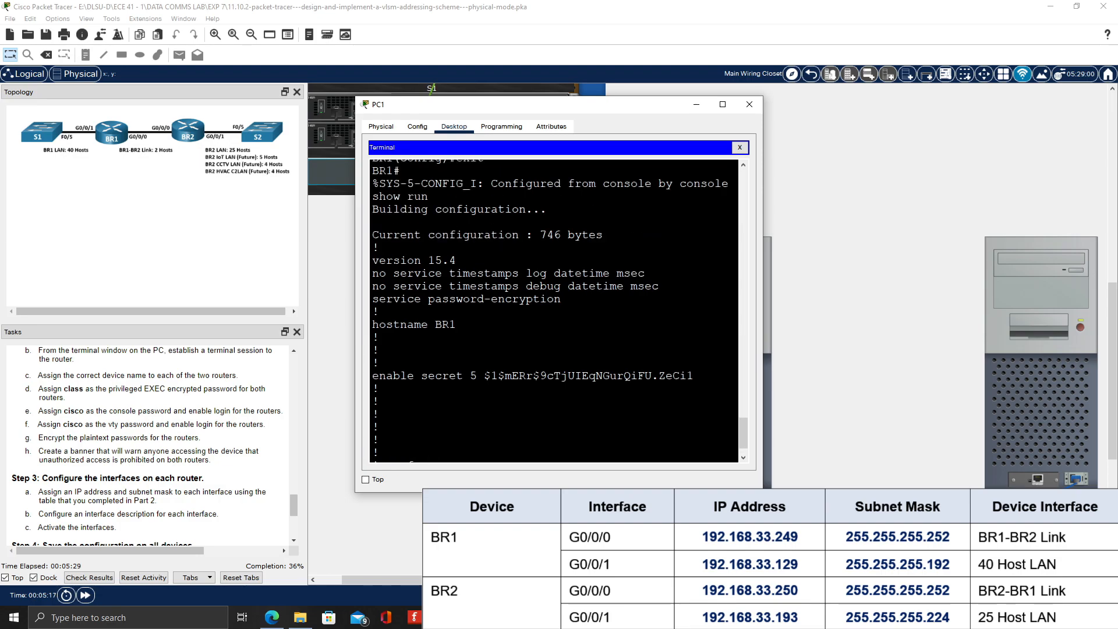
scroll(559, 308, down, 1)
key(space)
key(space)
scroll(559, 309, up, 1)
key(space)
Check the status of BR1's interfaces with show ip int brief
text(show ip int brief)
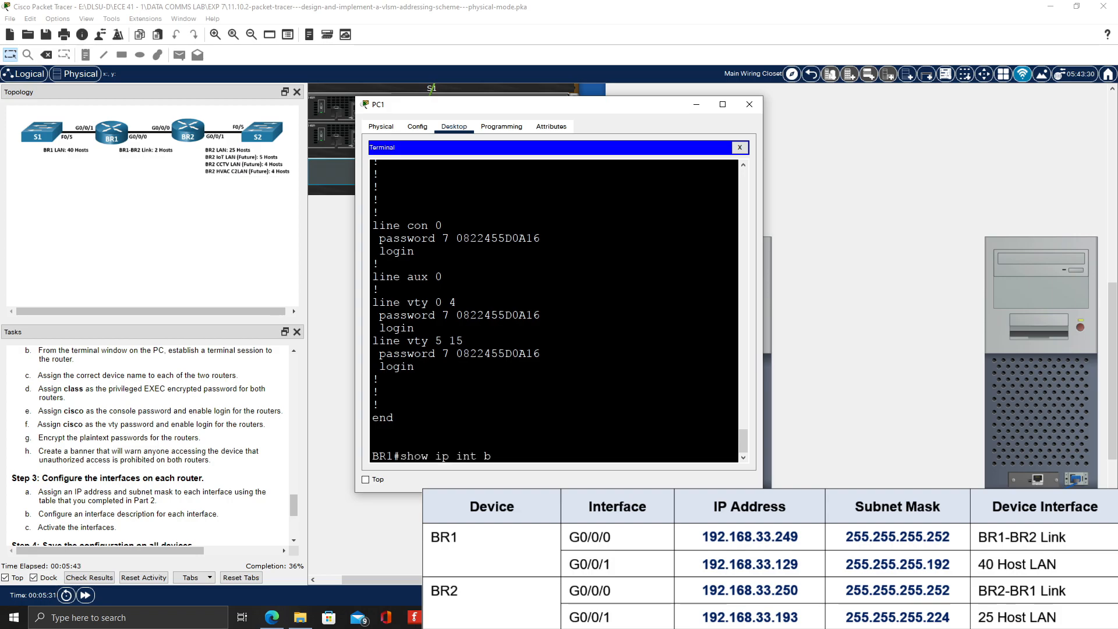
key(Return)
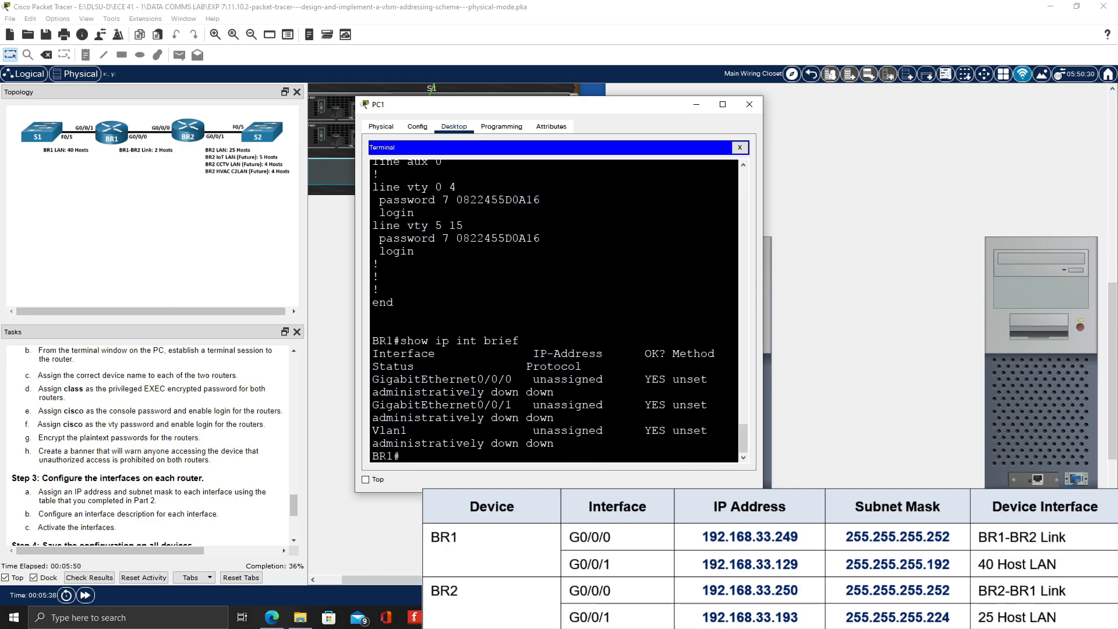
Assign IP address 192.168.33.249 with mask 255.255.255.252 to BR1's interface g0/0/0
text(config t)
key(Return)
text(ig)#int)
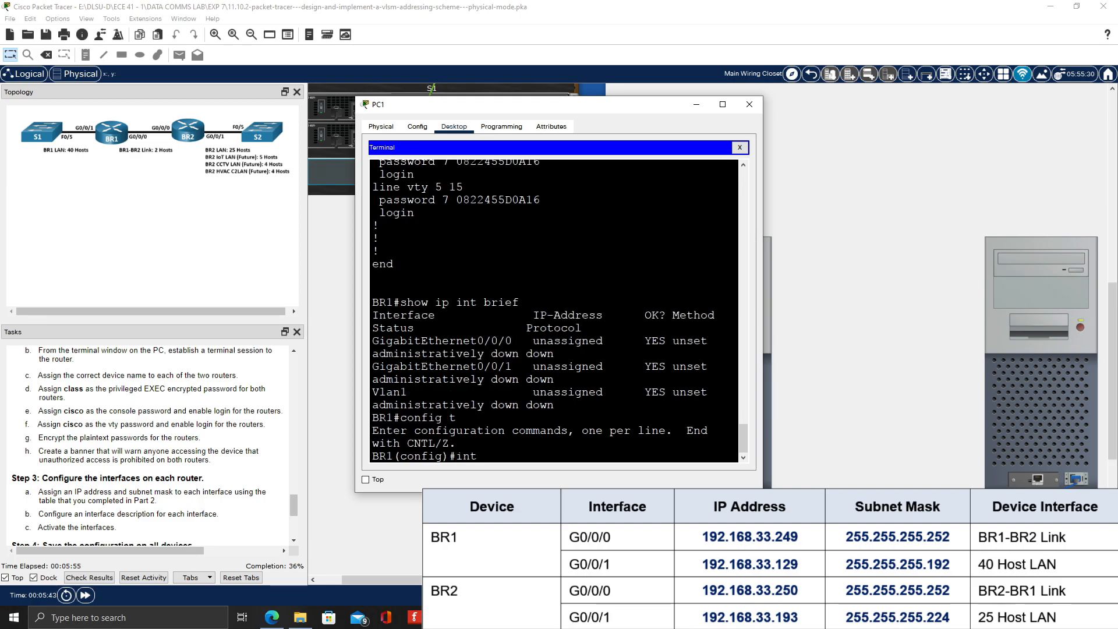
key(BackSpace)
key(BackSpace)
text(/0/0)
key(Return)
text(ip add 192.168.)
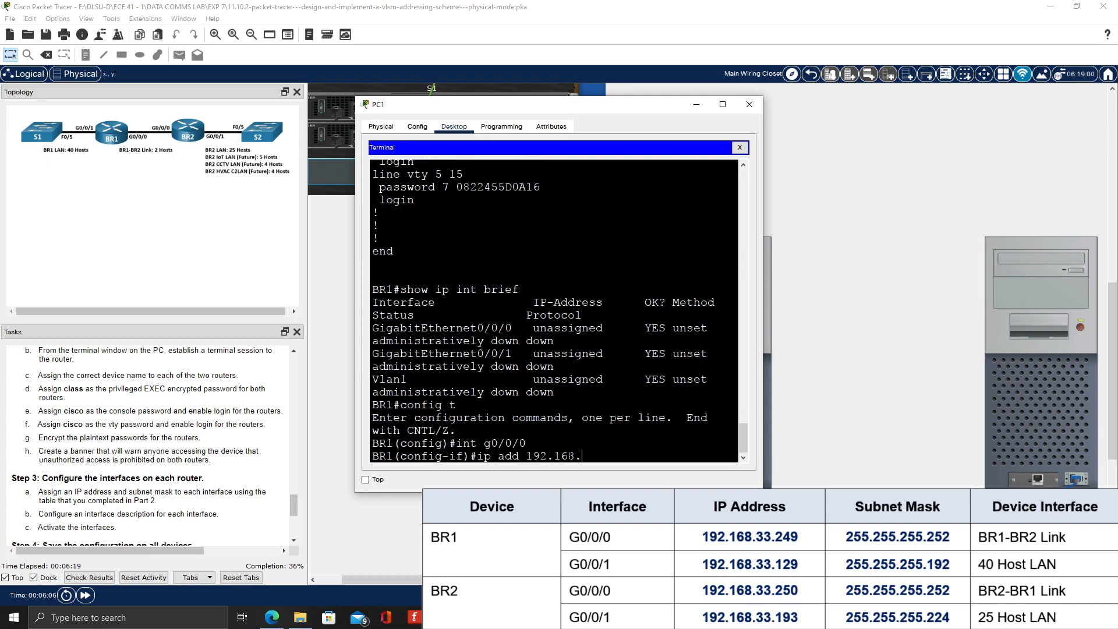
text(33.249 255.)
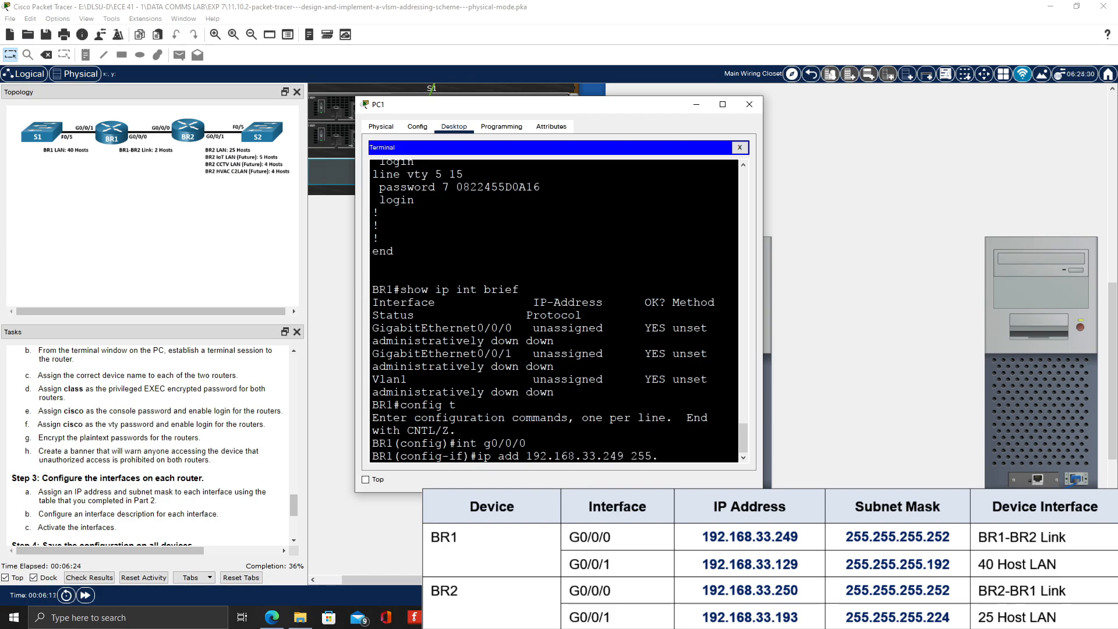
text(255.255.252)
key(Return)
Describe BR1's g0/0/0 as "BR1-BR2 Link" and activate it with no shutdown
text(desci)
key(BackSpace)
text(ription BR1-B)
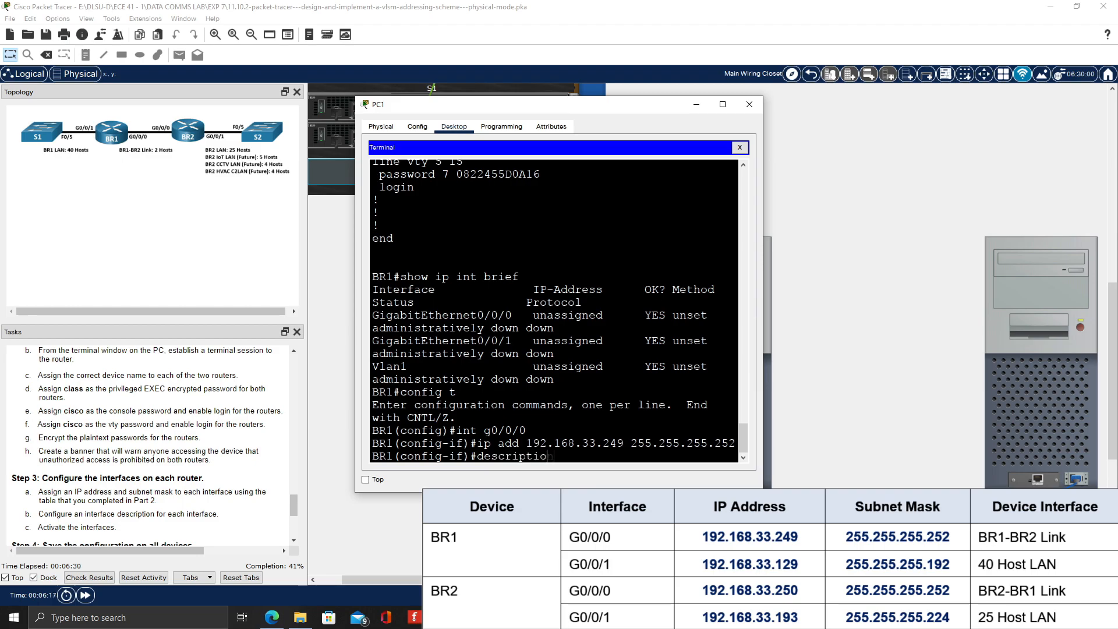
text(R2 Link)
key(Return)
text(no shutdown)
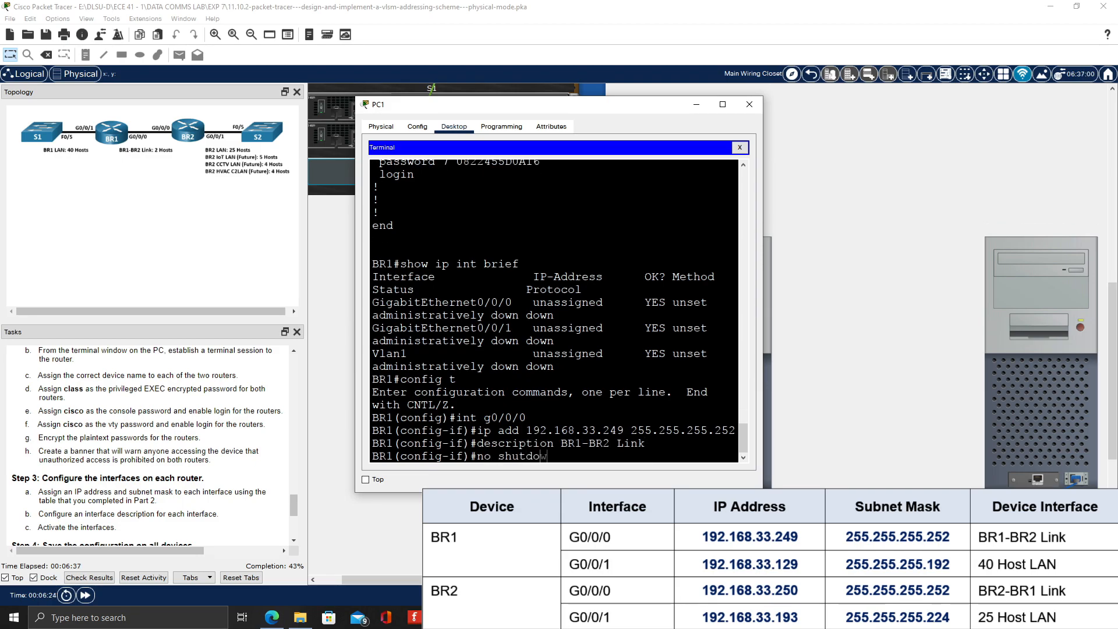
key(Return)
text(exit)
key(Return)
Assign IP address 192.168.33.129 with mask 255.255.255.192 to BR1's interface g0/0/1
text(int g0/0/1)
key(Return)
text(ip add 192.168.33)
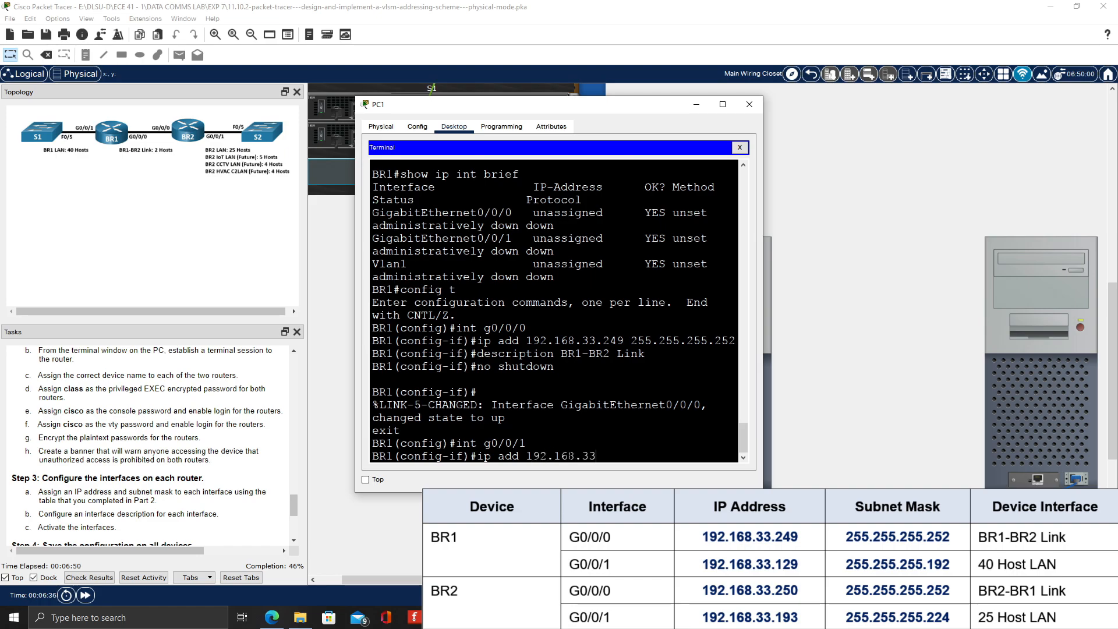
text(.129 255.255.255.255.192)
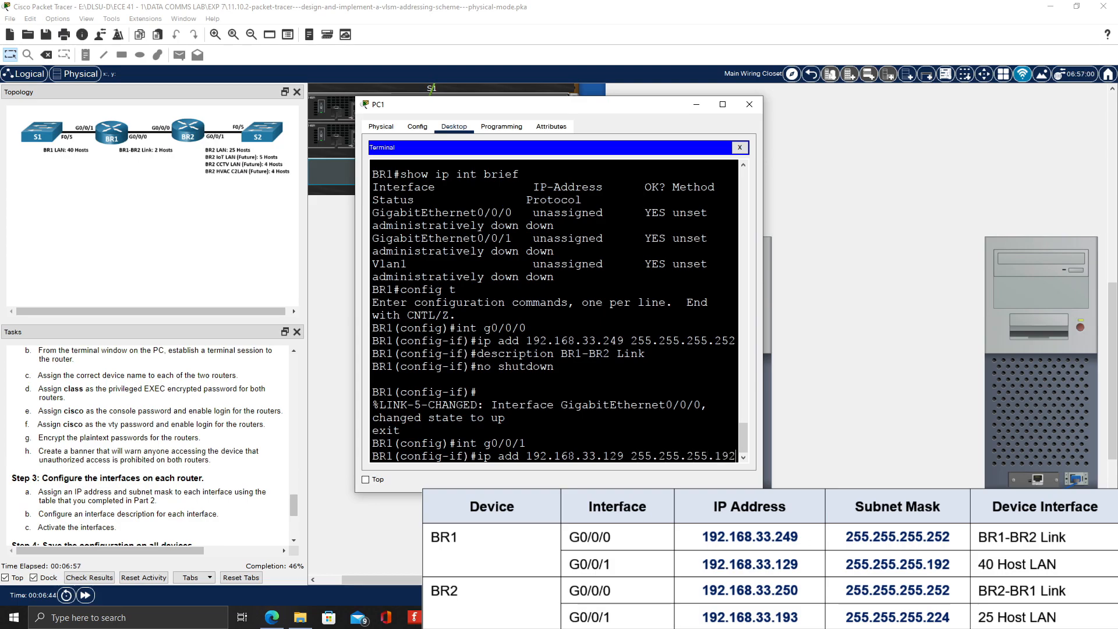
key(Return)
Describe BR1's g0/0/1 as "40 Host LAN" and activate it with no shutdown
text(descr)
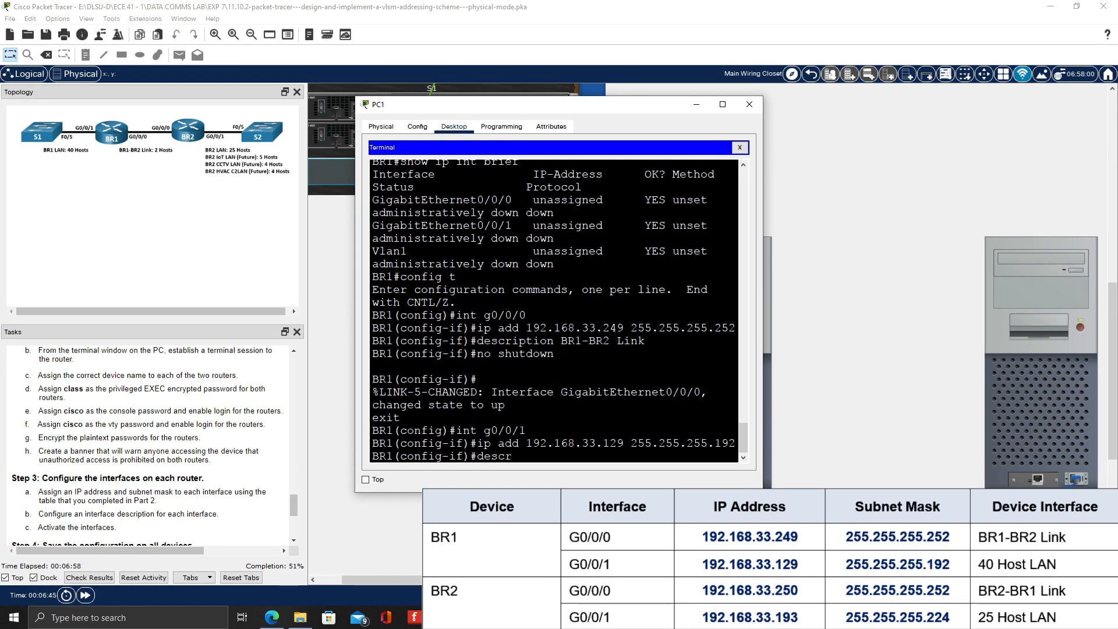
text(iption 40 Host LAN)
key(Return)
text(no shutdown)
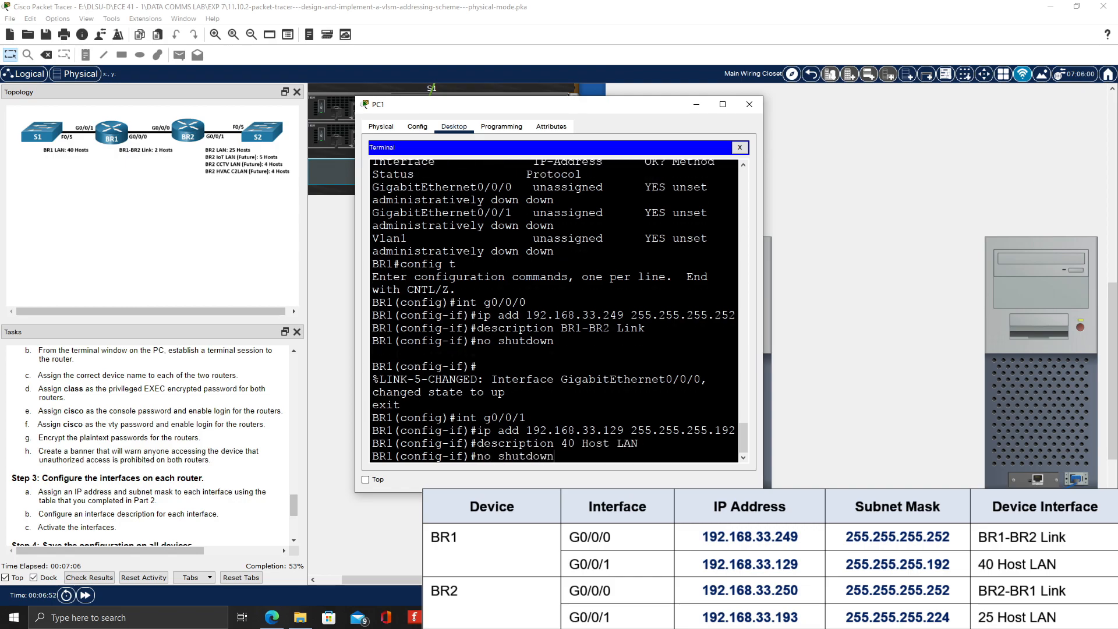
key(Return)
text(exit)
key(Return)
Return to privileged EXEC mode and check BR1's interface addresses and status in a widened terminal window
text(show ip int brief)
key(Return)
text(exi)
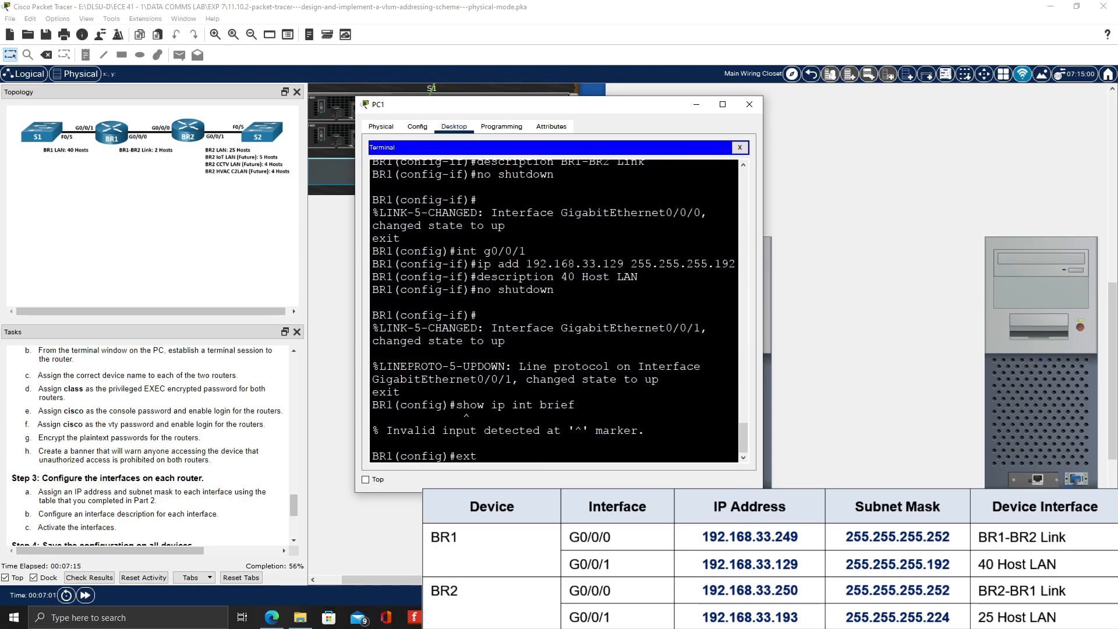
text(t)
key(Return)
text(show ip int brief)
key(Return)
drag(762, 385, 973, 385)
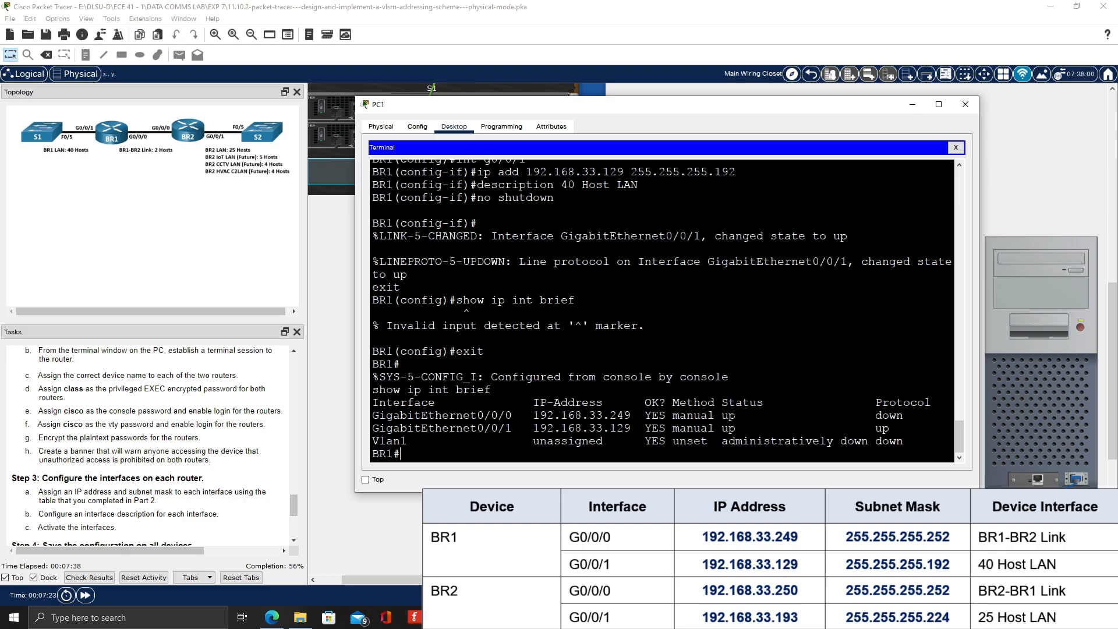
End BR1's console session and log back in with the console password
text(e)
text(xit)
key(Return)
key(Return)
key(Return)
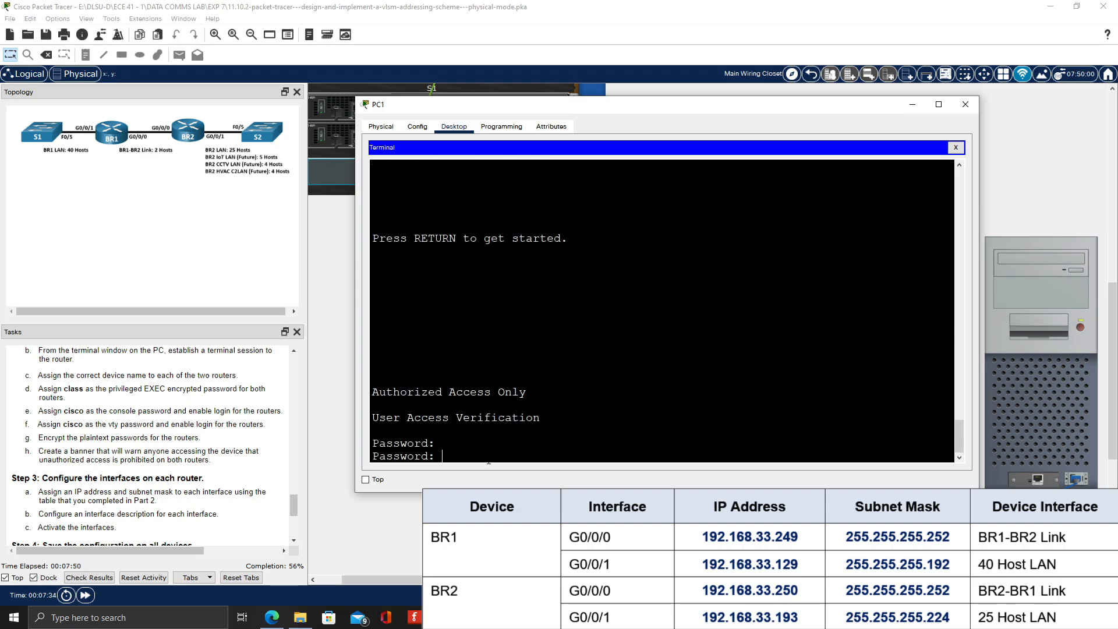
Enter privileged EXEC mode on BR1 with the enable secret password
key(Return)
text(config t)
key(Return)
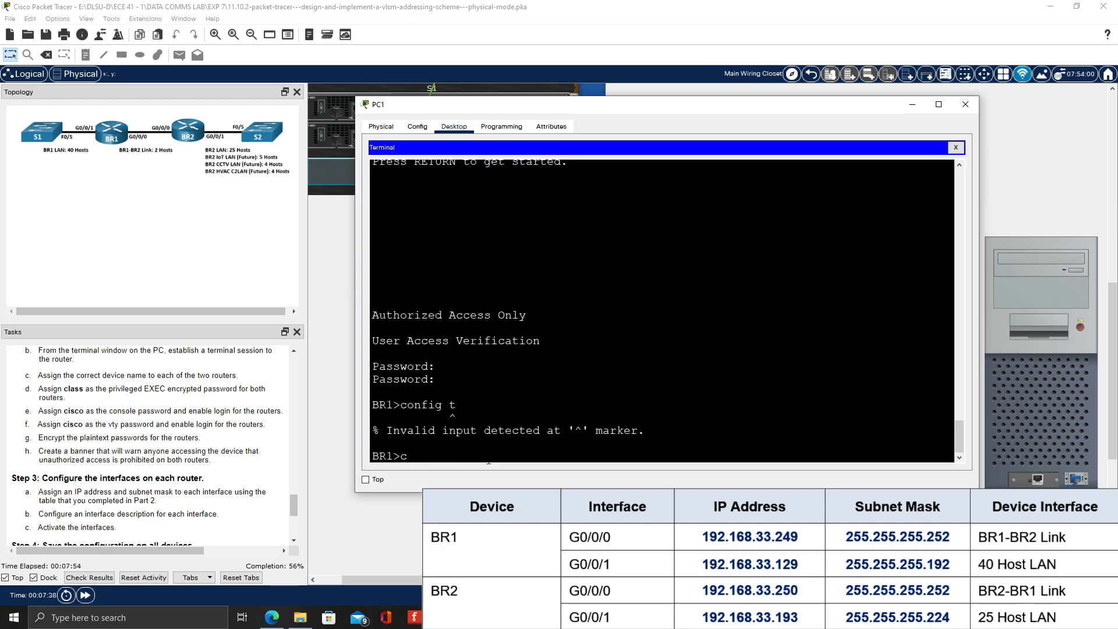
text(enable)
key(Return)
text(class)
Review BR1's running configuration with show run
key(Return)
text(show run)
key(Return)
key(space)
Save BR1's running configuration to startup-config and close PC1's window
text(copy run start)
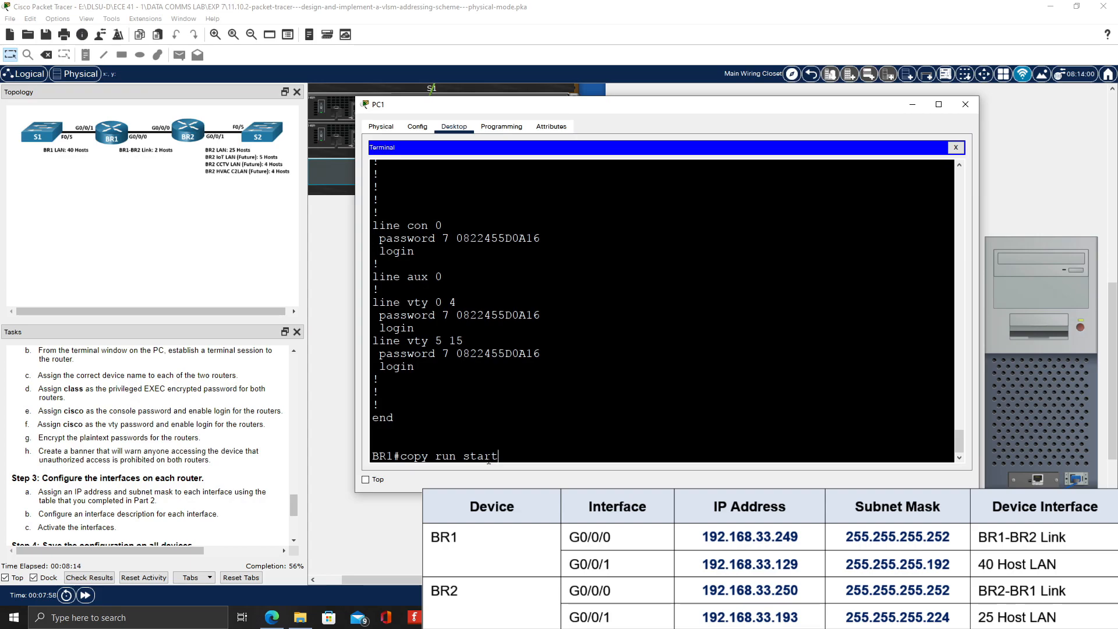
key(Return)
key(Return)
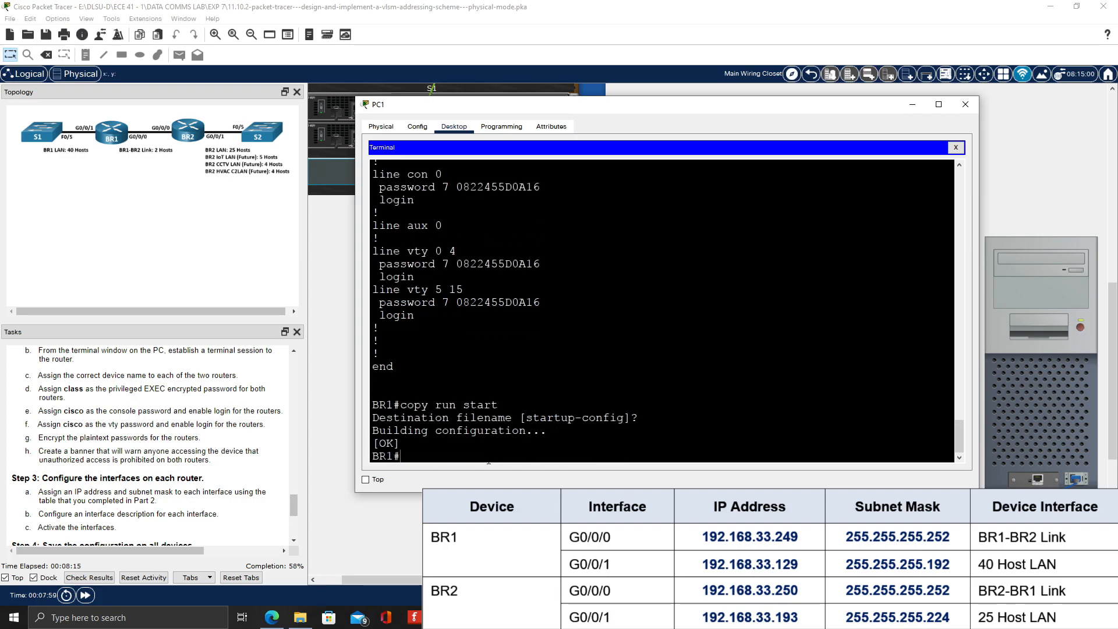
click(965, 105)
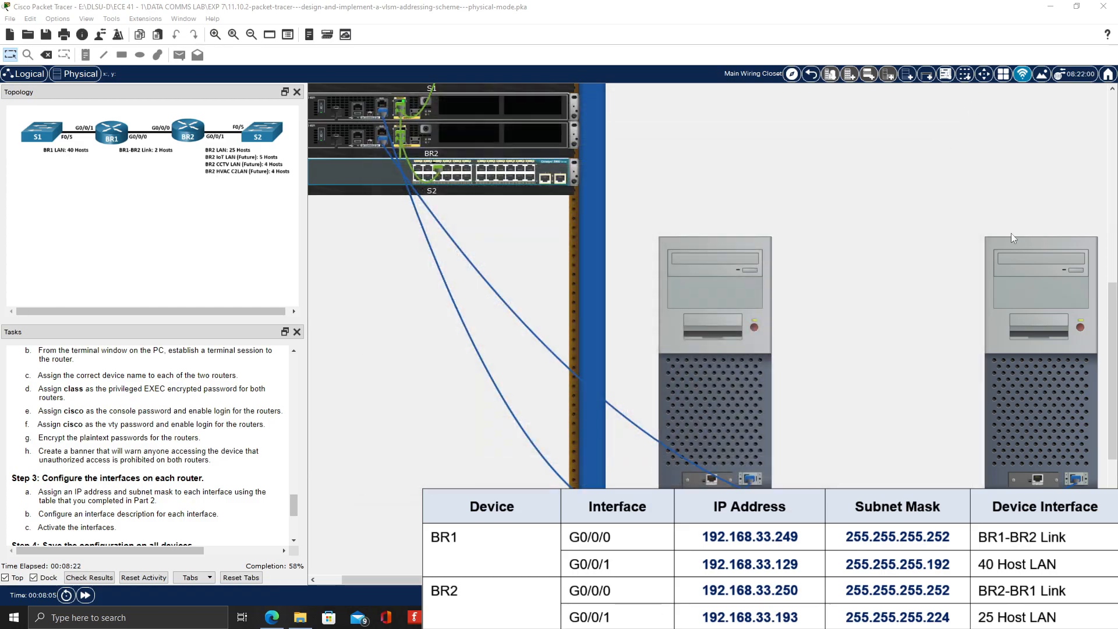
Open a terminal session from PC2 to router BR2 using the default console settings
click(1043, 390)
click(453, 127)
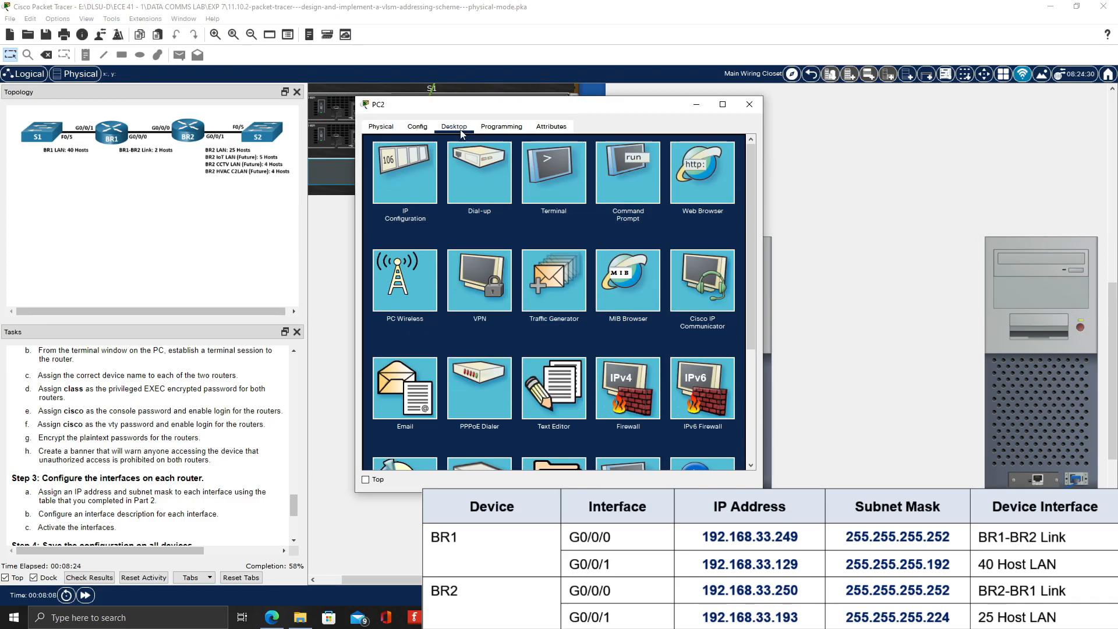
click(544, 173)
click(720, 255)
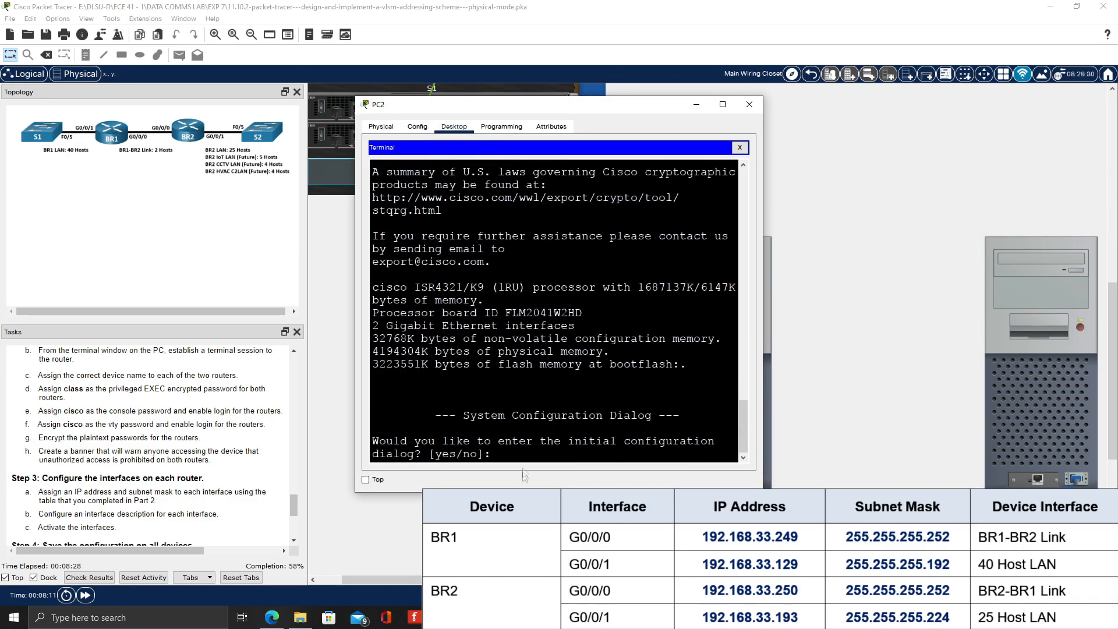
Decline the initial configuration dialog on BR2 and bring up the router's command prompt
text(n)
key(Return)
key(Return)
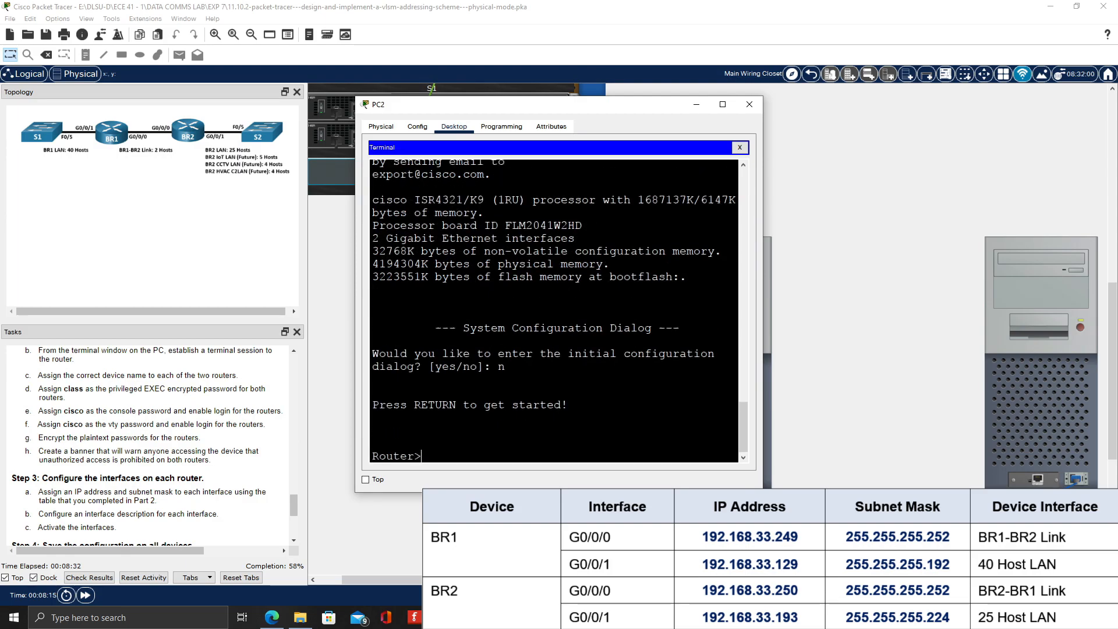
Enter global configuration mode through privileged EXEC mode and set the router's hostname to BR2
text(enable)
key(Return)
text(config t)
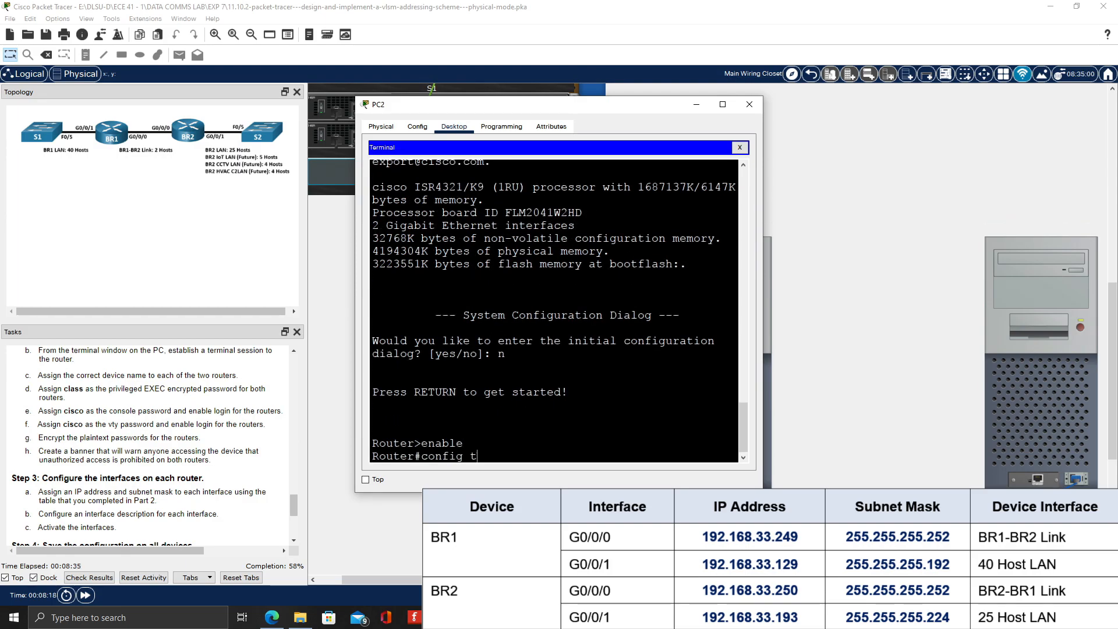
key(Return)
text(hostname B)
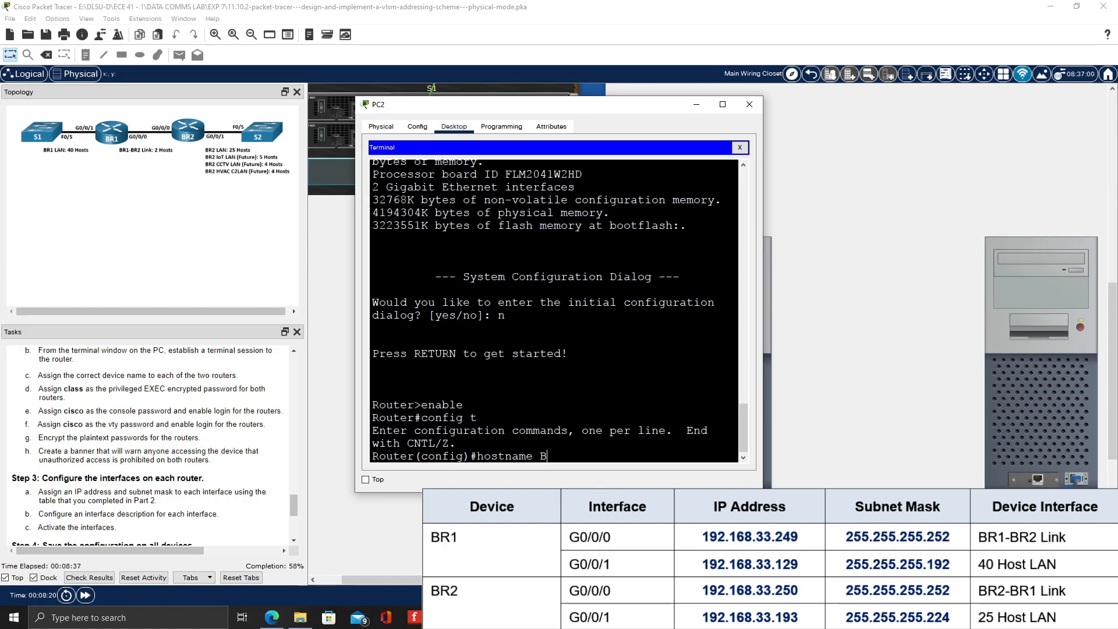
text(R2)
key(Return)
Set the console password on BR2's line con 0, enable login and exit line configuration
text(line con)
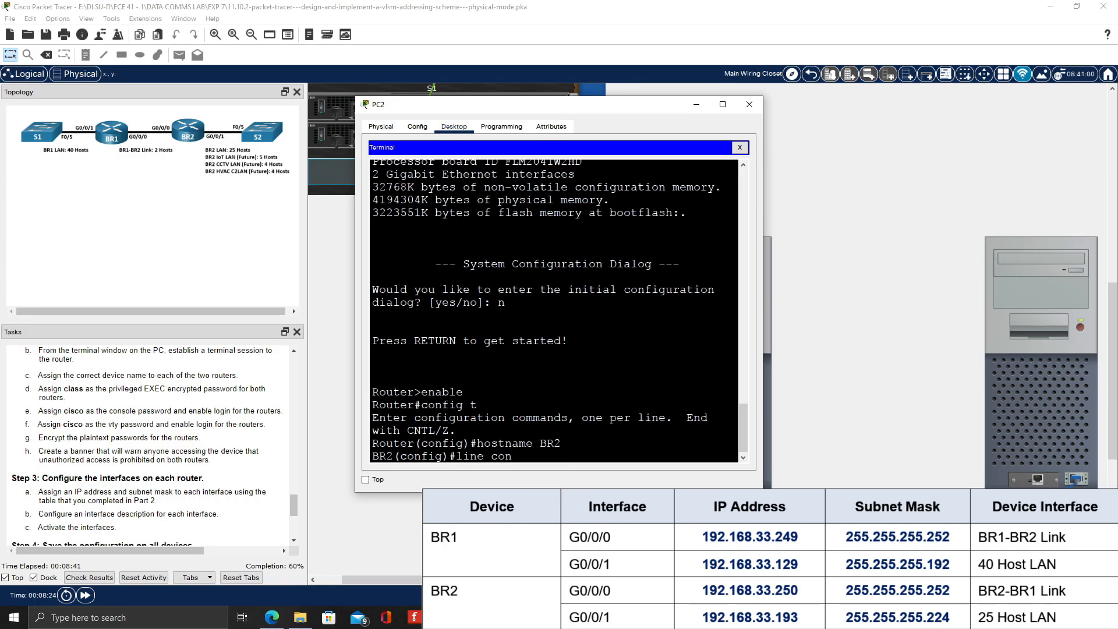
text( 0)
key(Return)
text(password)
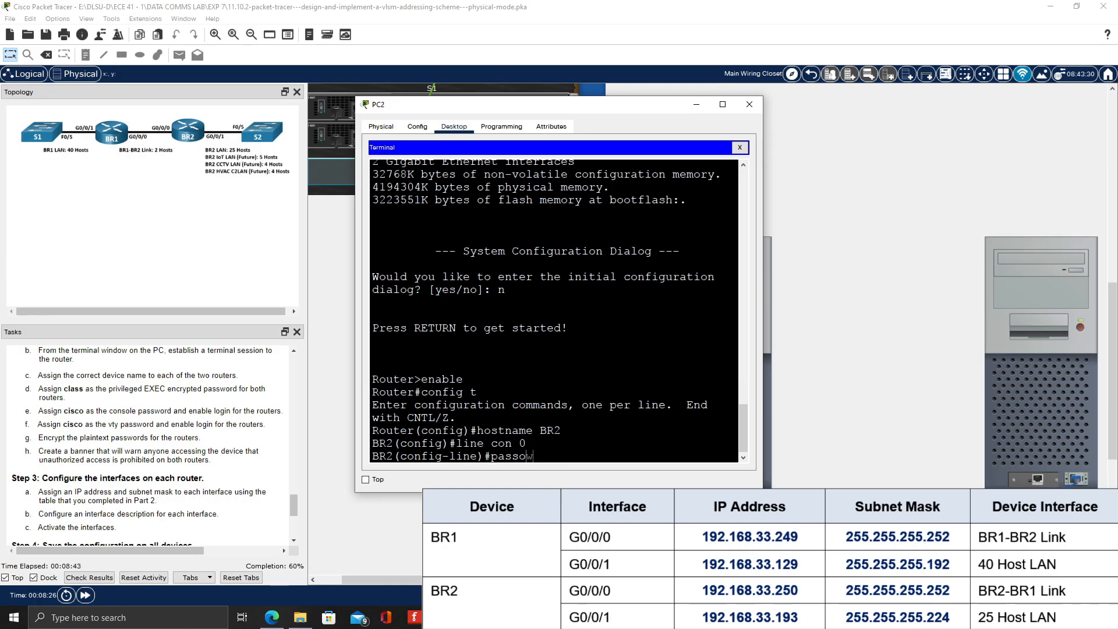
text( cisco)
key(Return)
text(login)
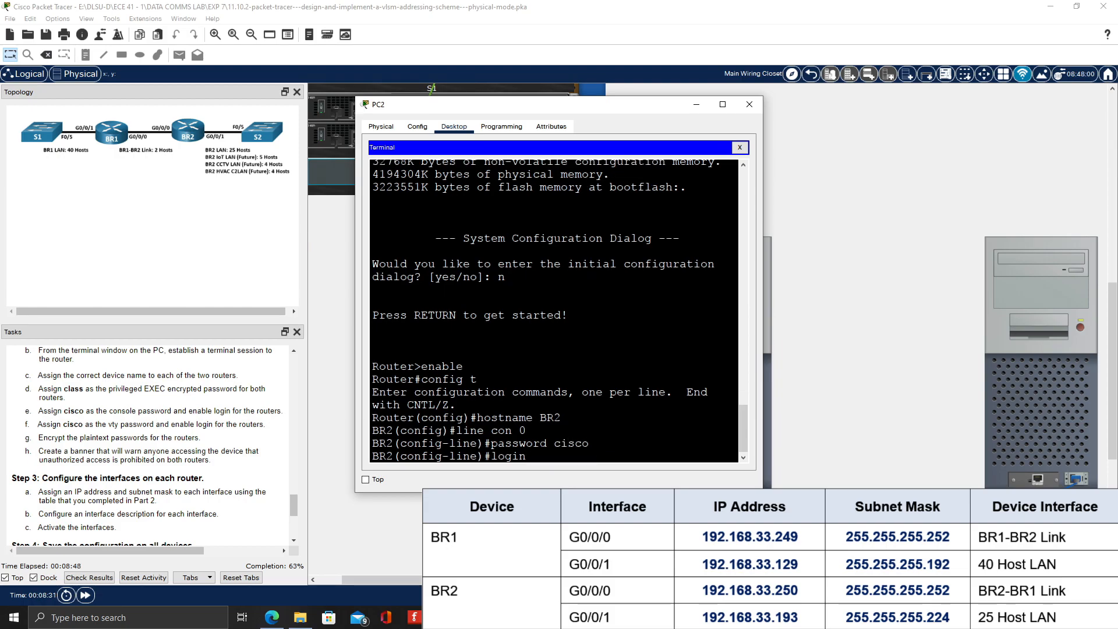
key(Return)
text(exit)
key(Return)
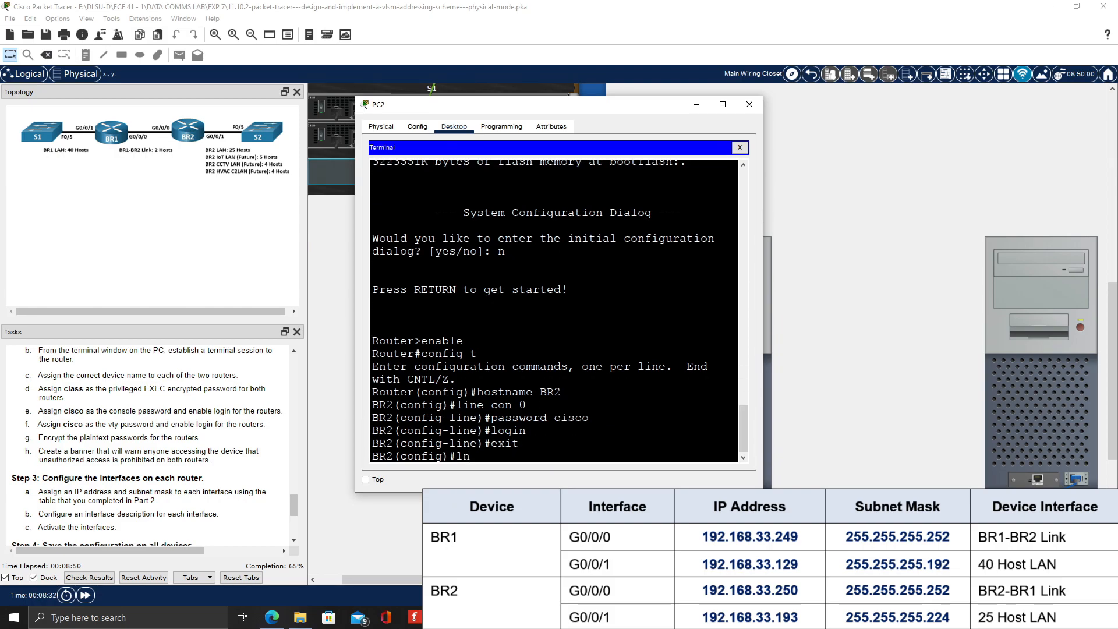
Set the vty password on BR2's lines vty 0 15, enable login and exit line configuration
text(line vty 0 15)
key(Return)
text(password)
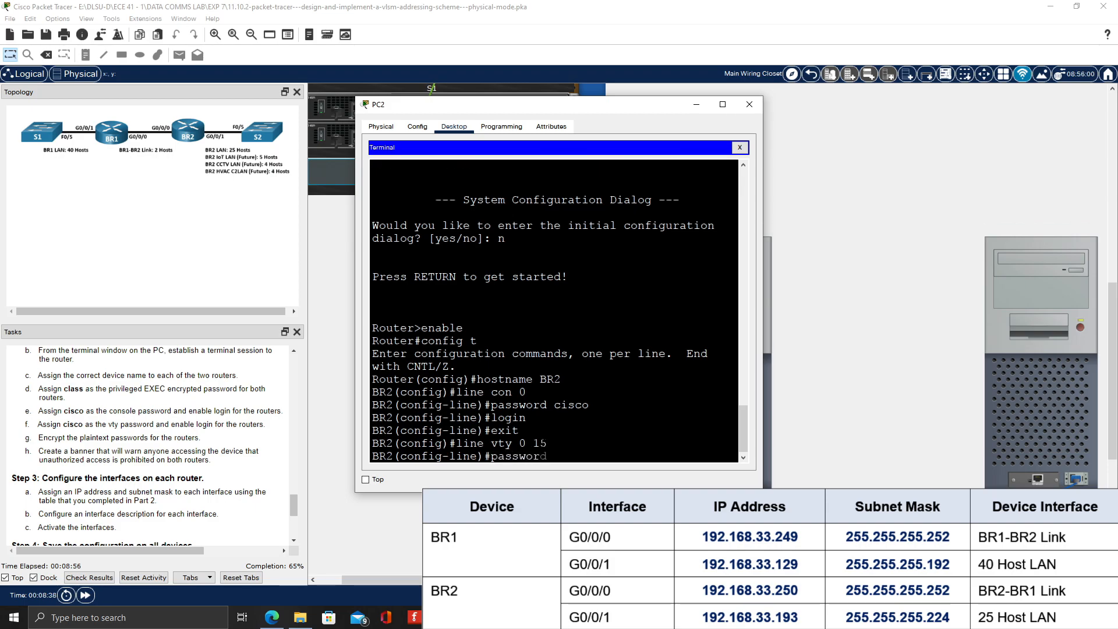
text( csisco)
key(Return)
text(login)
key(Return)
text(exit)
key(Return)
Set BR2's enable secret password and encrypt the plaintext passwords with service password-encryption
text(enable secret class)
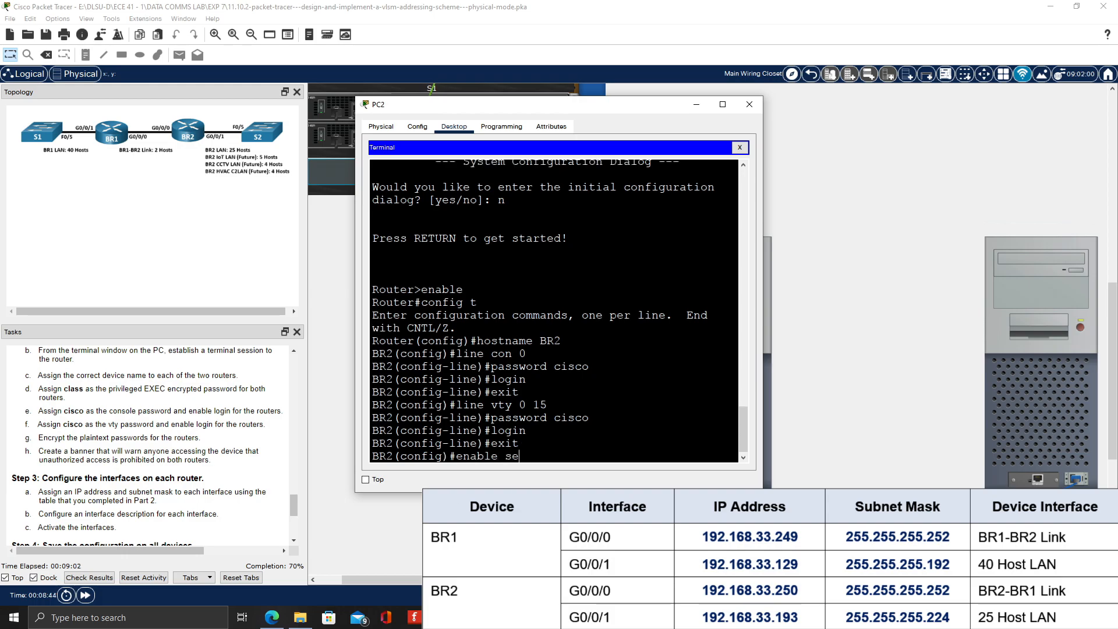
key(Return)
text(service password-encry)
key(BackSpace)
key(BackSpace)
text(cryption)
key(Return)
Create a message-of-the-day banner on BR2 reading "Authorized Access Only", delimited by #
text(banner mot)
text(d)
text(#Authorized Ac)
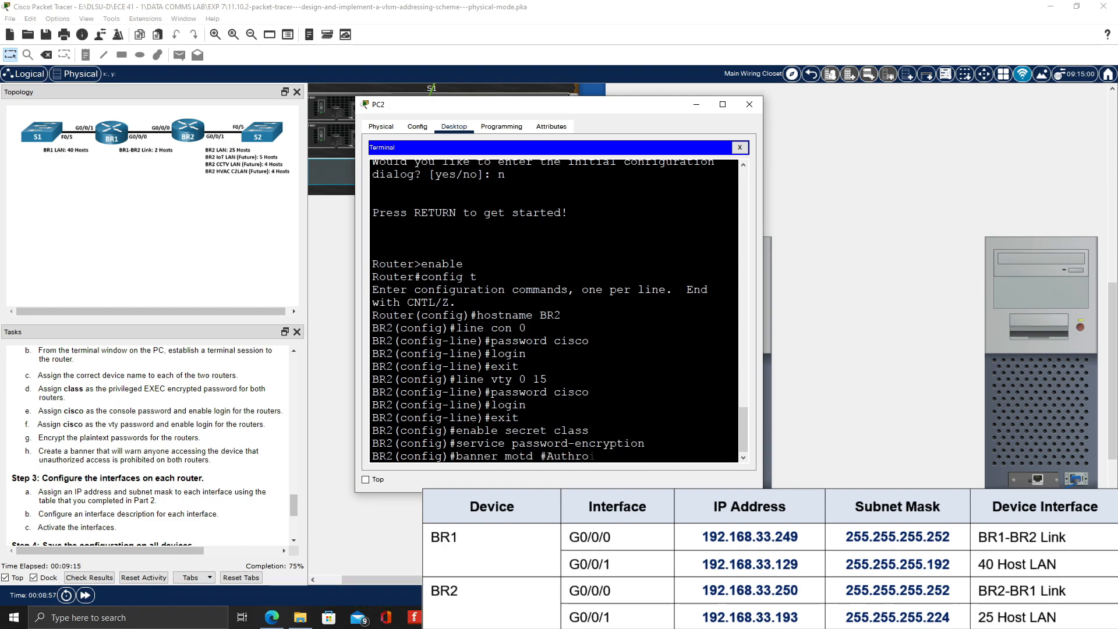
text(cess Only#)
key(Return)
Exit to privileged EXEC mode and list BR2's interfaces with show ip int brief
text(exit)
key(Return)
text(show ip int)
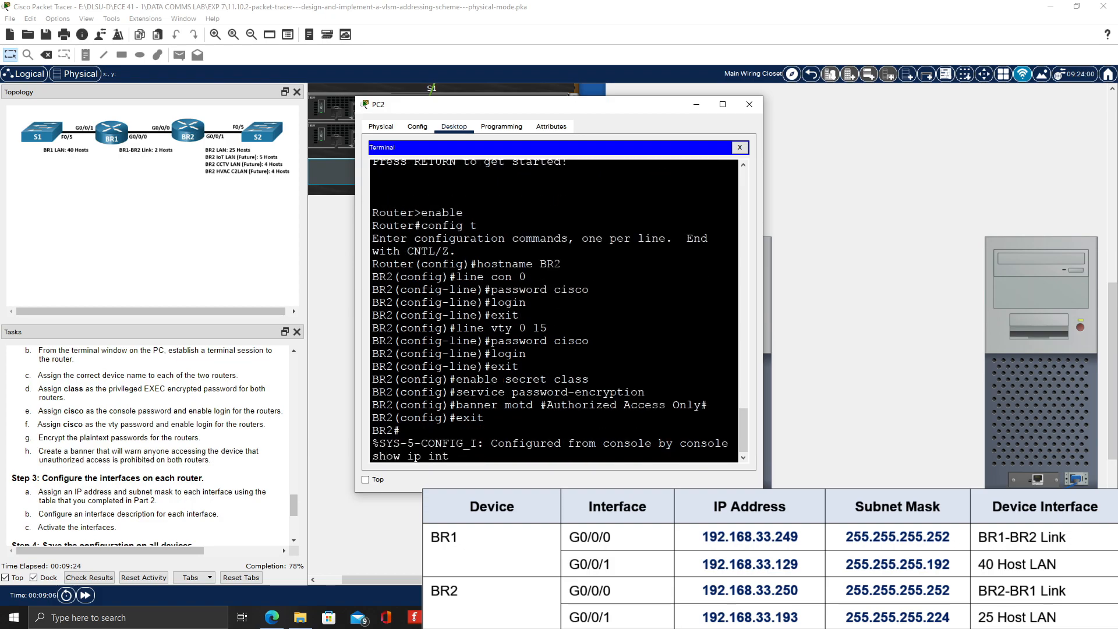
text( brief)
key(Return)
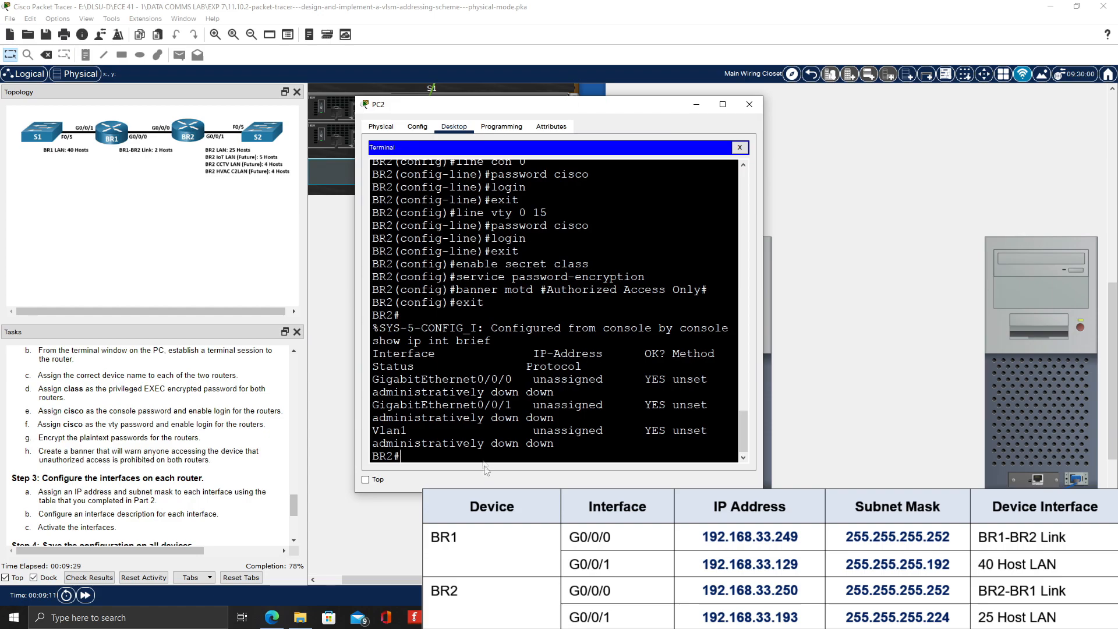
Assign IP address 192.168.33.250 with subnet mask 255.255.255.252 to BR2's interface g0/0/0
text(config t)
key(Return)
text(int g0/0/0)
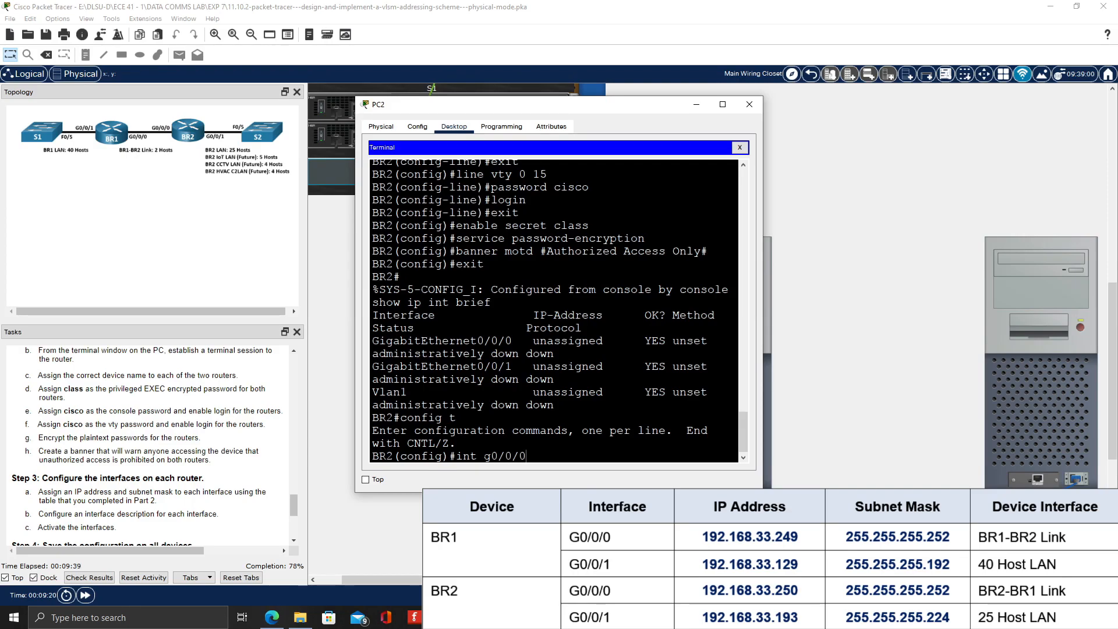
key(Return)
text(ip add 1)
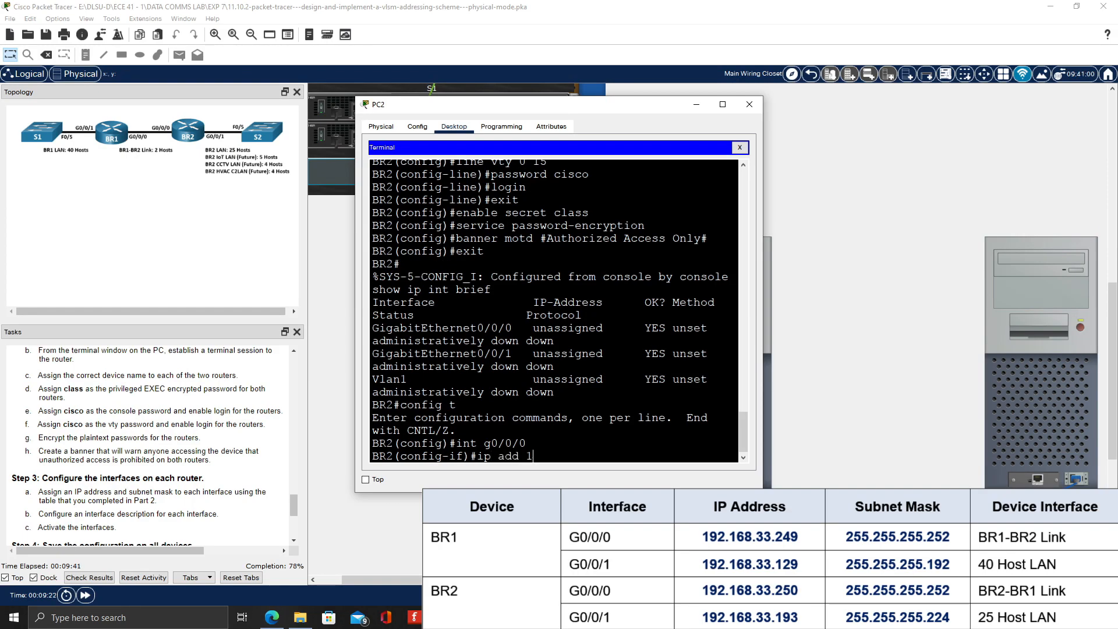
text(92.168.33.250 255.255.25)
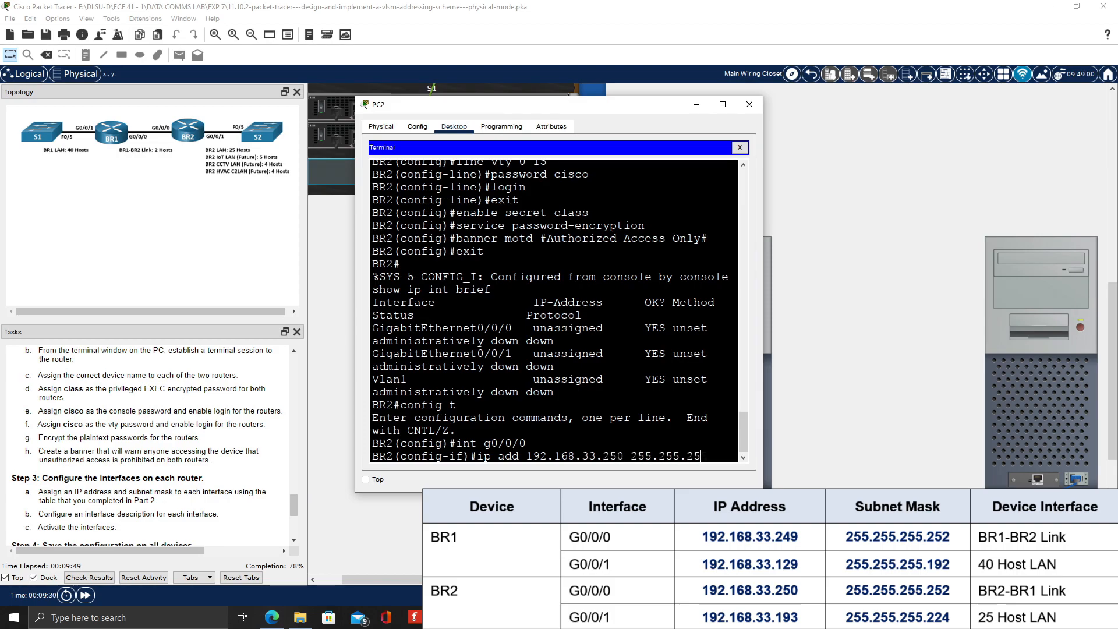
text(5.252)
key(Return)
Describe BR2's interface g0/0/0 as "BR2-BR1 Link", activate it with no shutdown and exit interface configuration
text(description B)
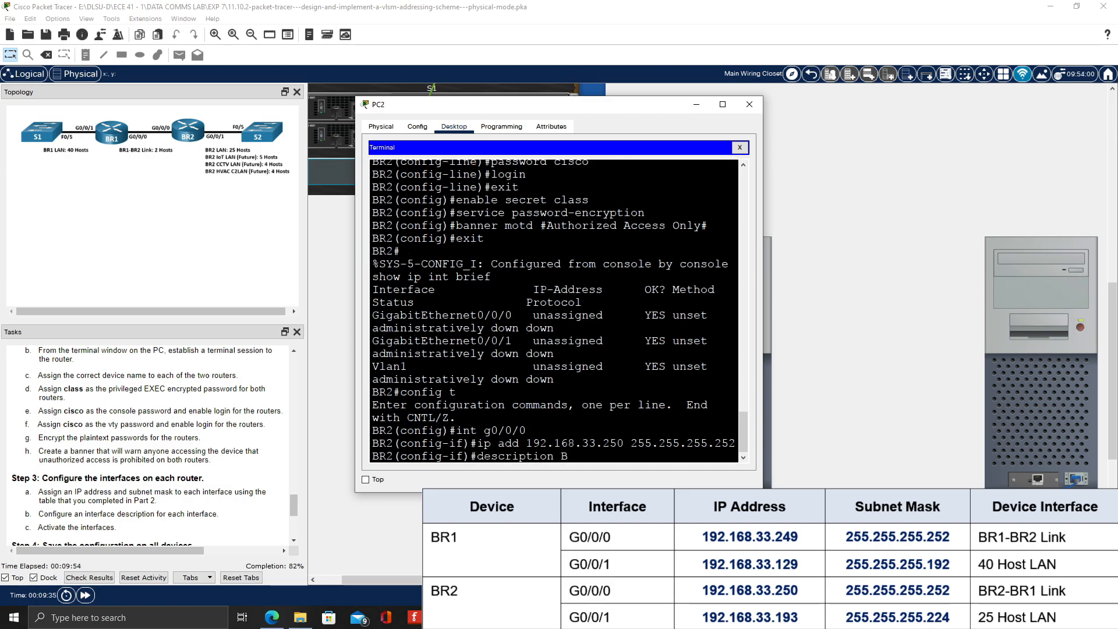
text(R2-BR1 Link)
key(Return)
text(no shtud)
key(BackSpace)
key(BackSpace)
key(BackSpace)
text(utdown)
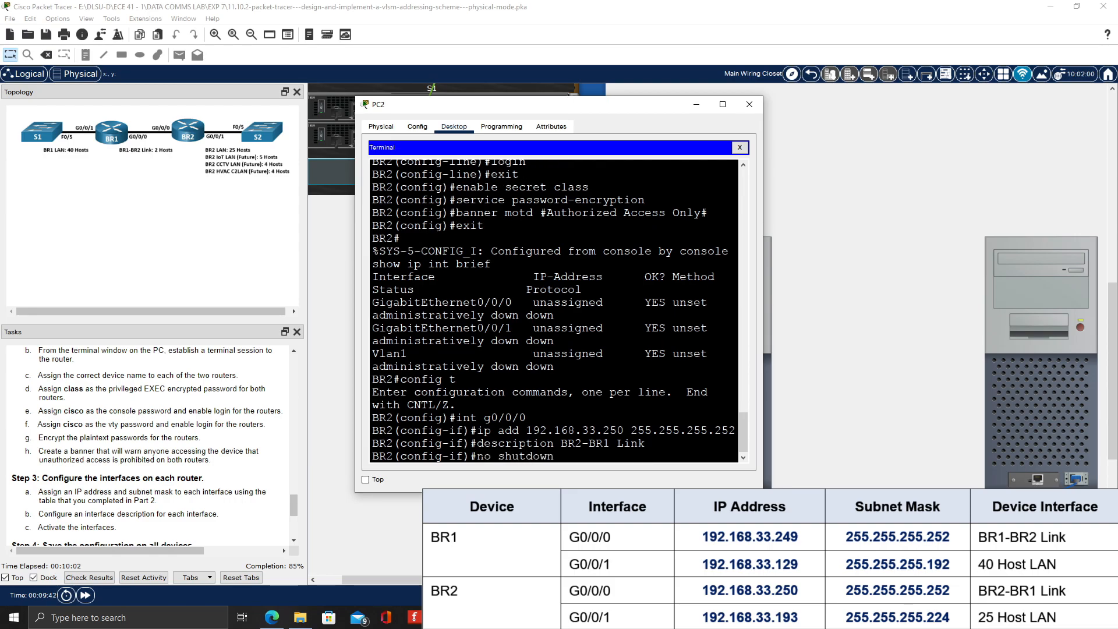
key(Return)
text(exit)
key(Return)
Assign IP address 192.168.33.193 with subnet mask 255.255.255.224 to BR2's interface g0/0/1
text(int g0/0/1)
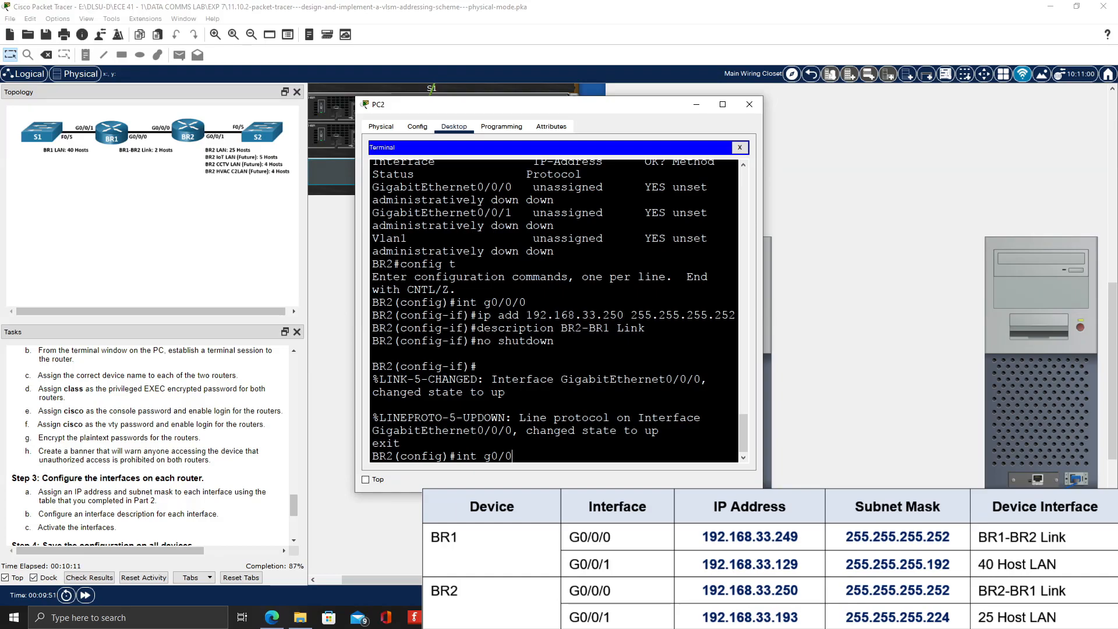
key(Return)
text(ip add 192.168.33.193 255.255.255.224)
key(Return)
Describe BR2's interface g0/0/1 as "25 Host LAN", activate it with no shutdown and exit interface configuration
text(description 25 Host LAN)
key(Return)
text(no shutdown)
key(Return)
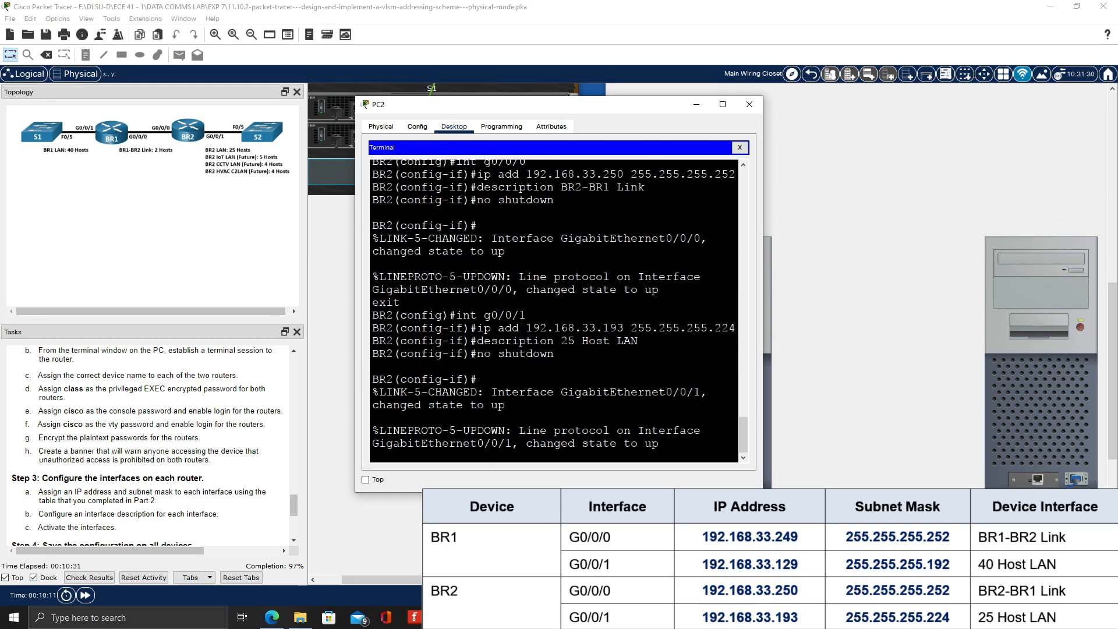
text(exit)
key(Return)
Try to run show run from BR2's global configuration mode
text(sho)
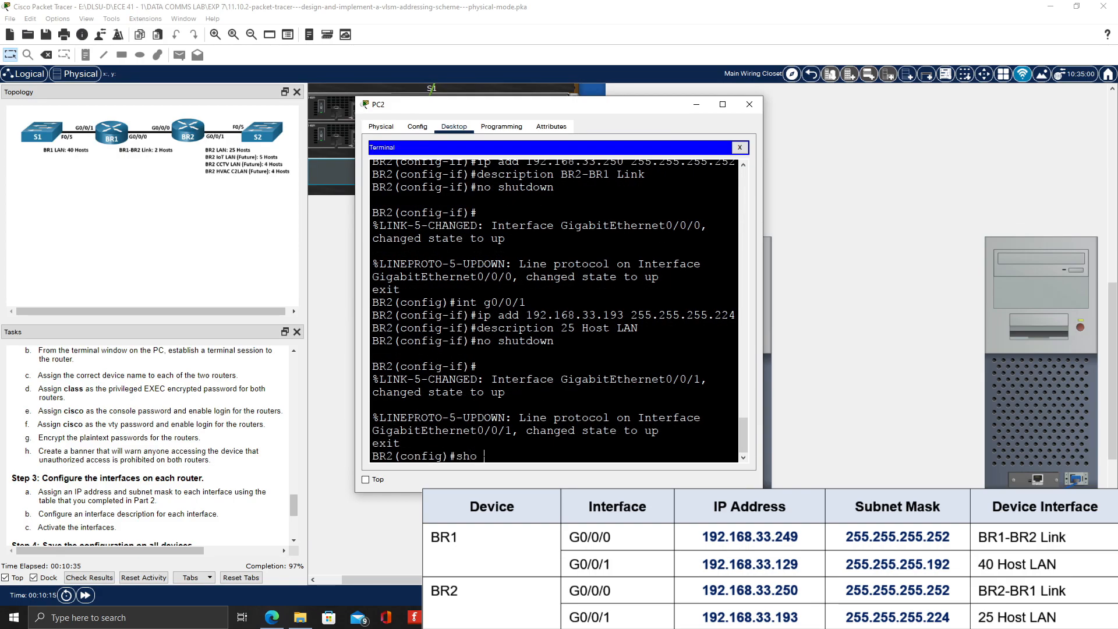
text(w run)
key(Return)
Return to privileged EXEC mode and review BR2's running configuration with show run
text(exit)
key(Return)
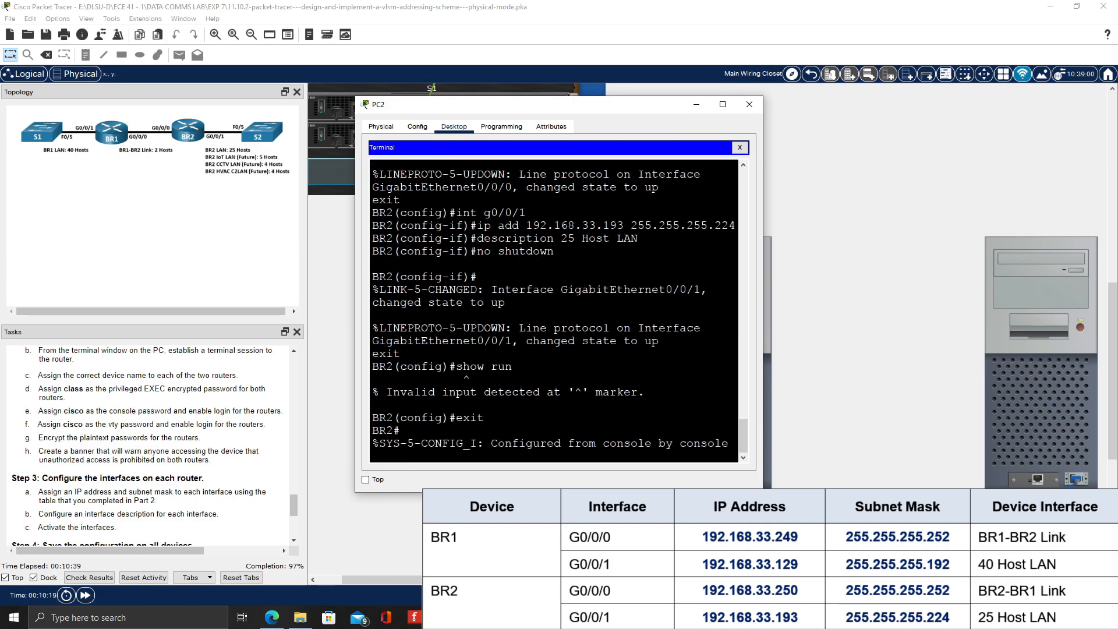
key(Return)
text(show run)
key(Return)
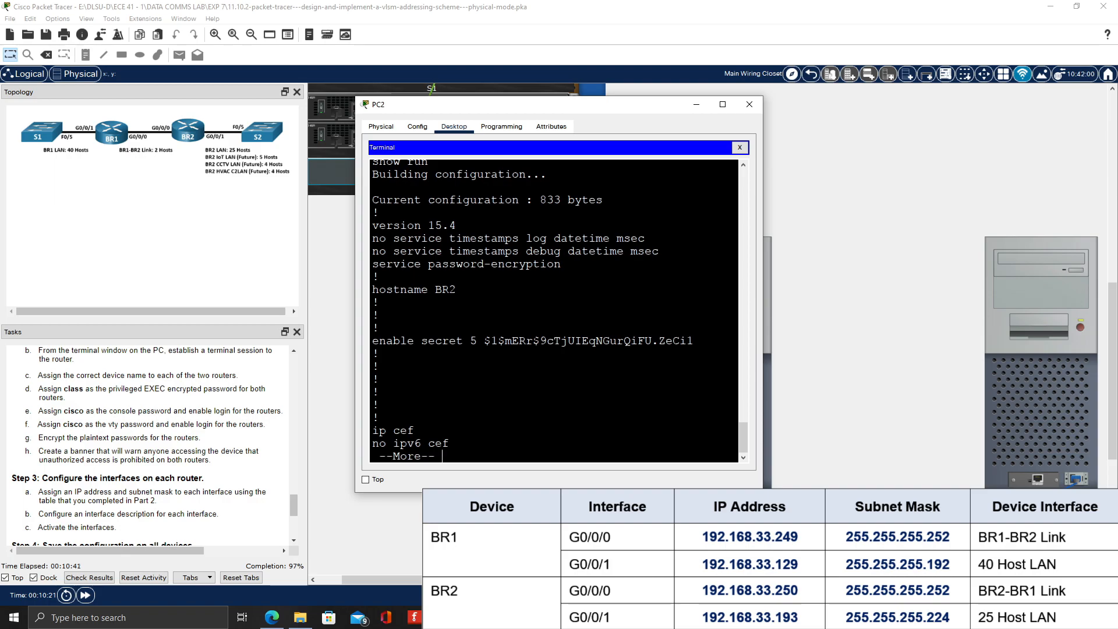
scroll(553, 308, up, 7)
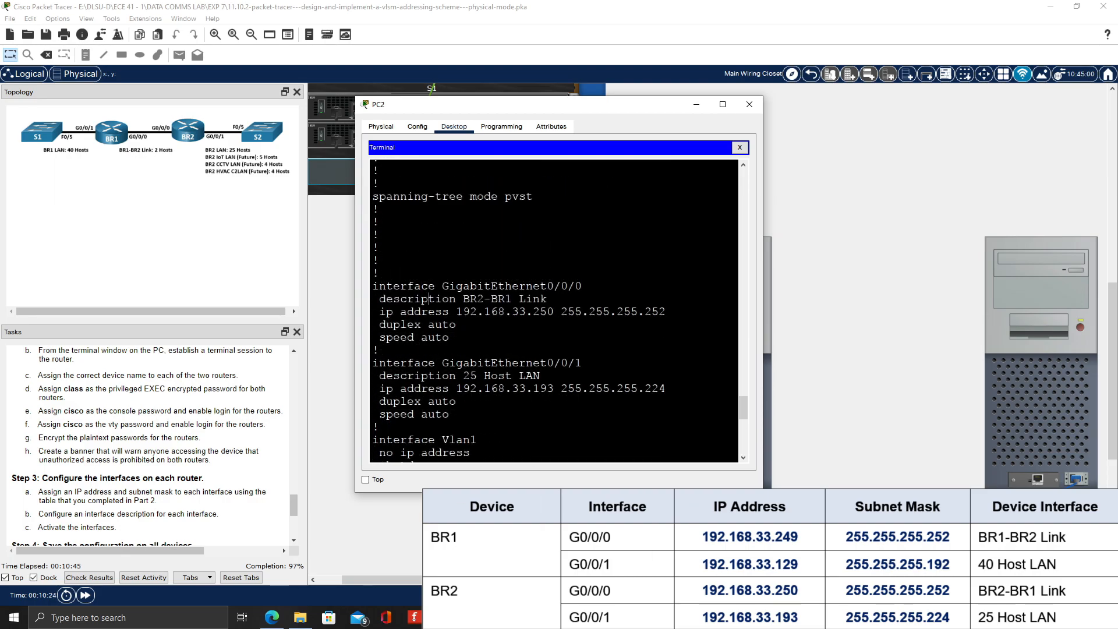
scroll(429, 298, down, 11)
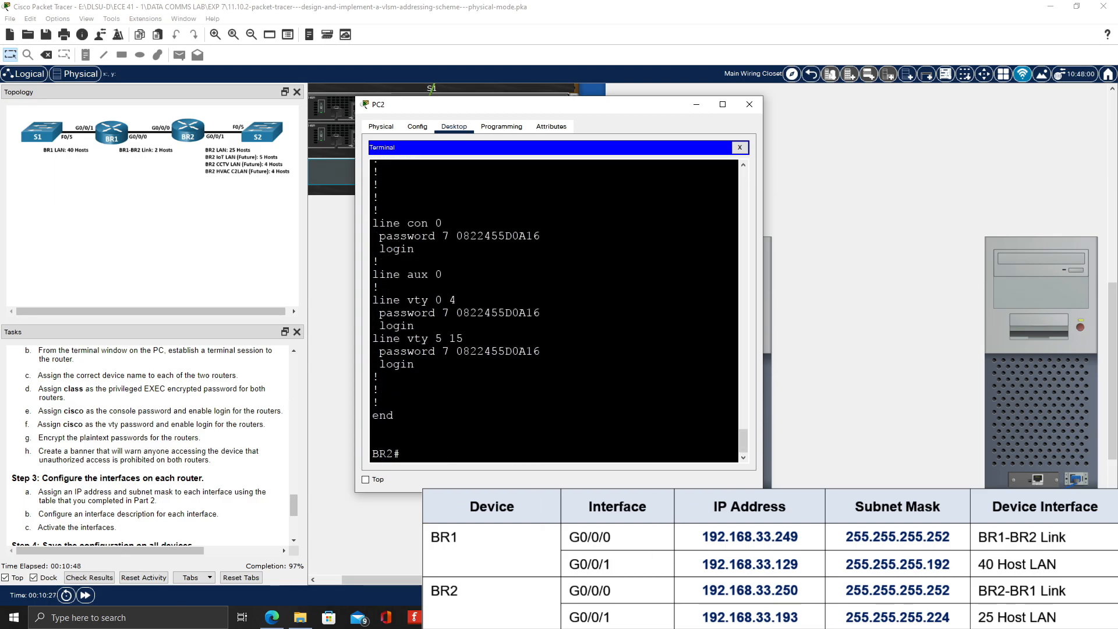
Save BR2's running configuration to startup-config and close PC2's window
text(copy run sta)
key(BackSpace)
text(tart)
key(Return)
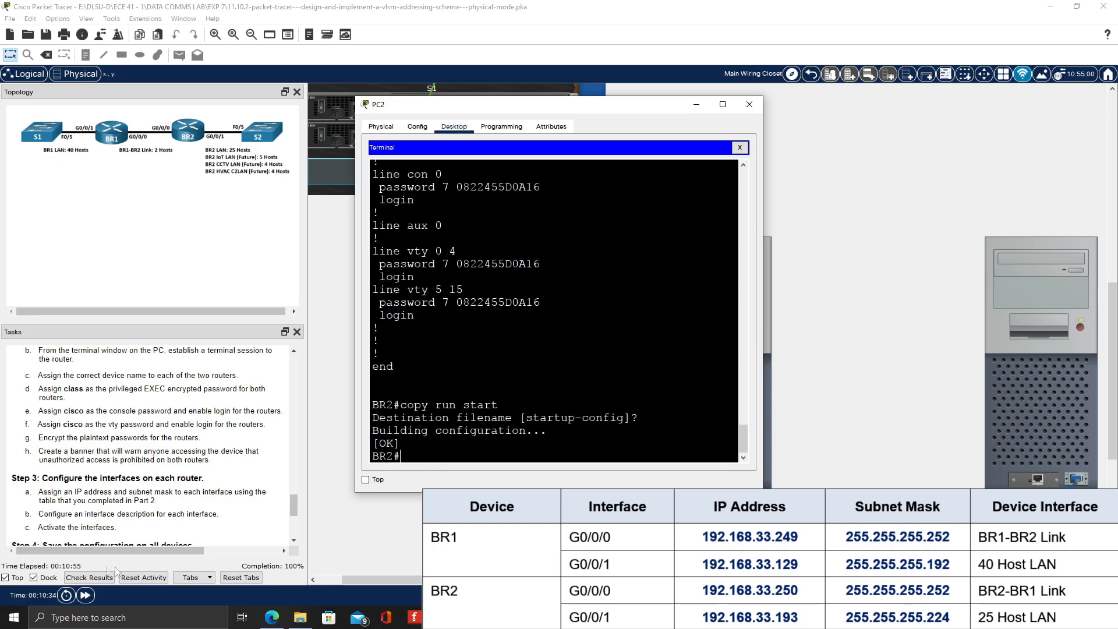
key(alt+F4)
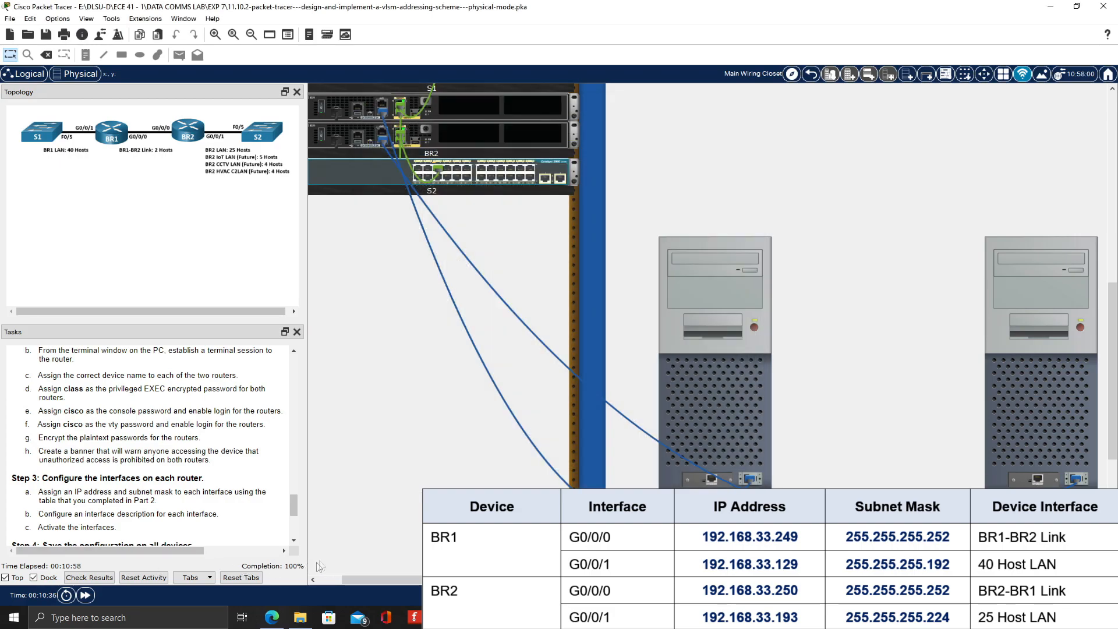
Open a terminal session from PC1 to router BR1 using the default console settings
scroll(64, 436, down, 3)
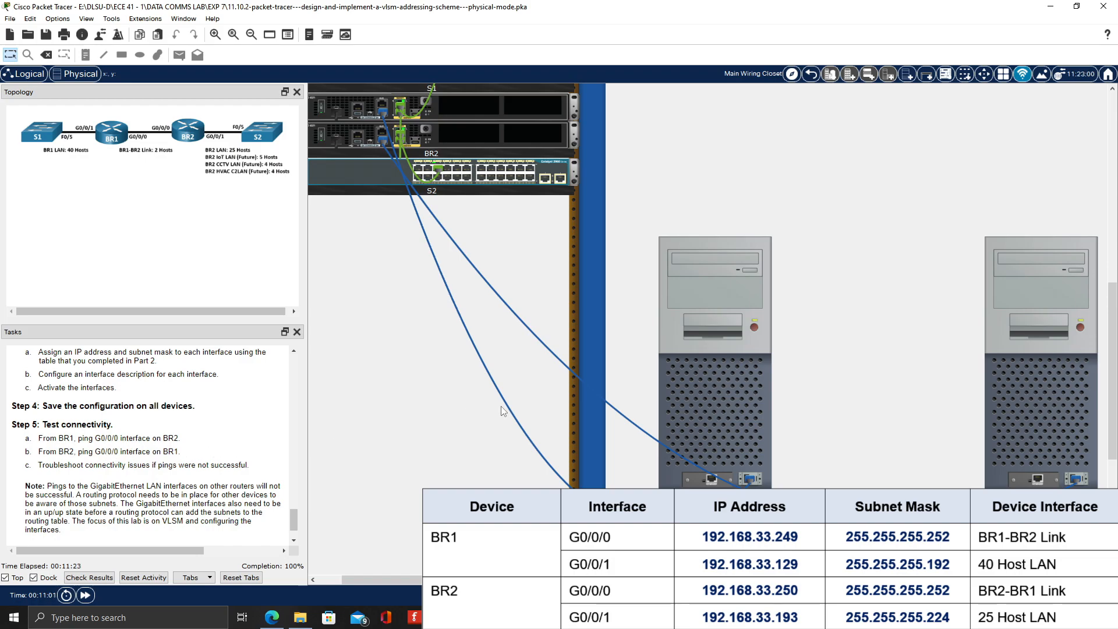
click(748, 391)
click(613, 181)
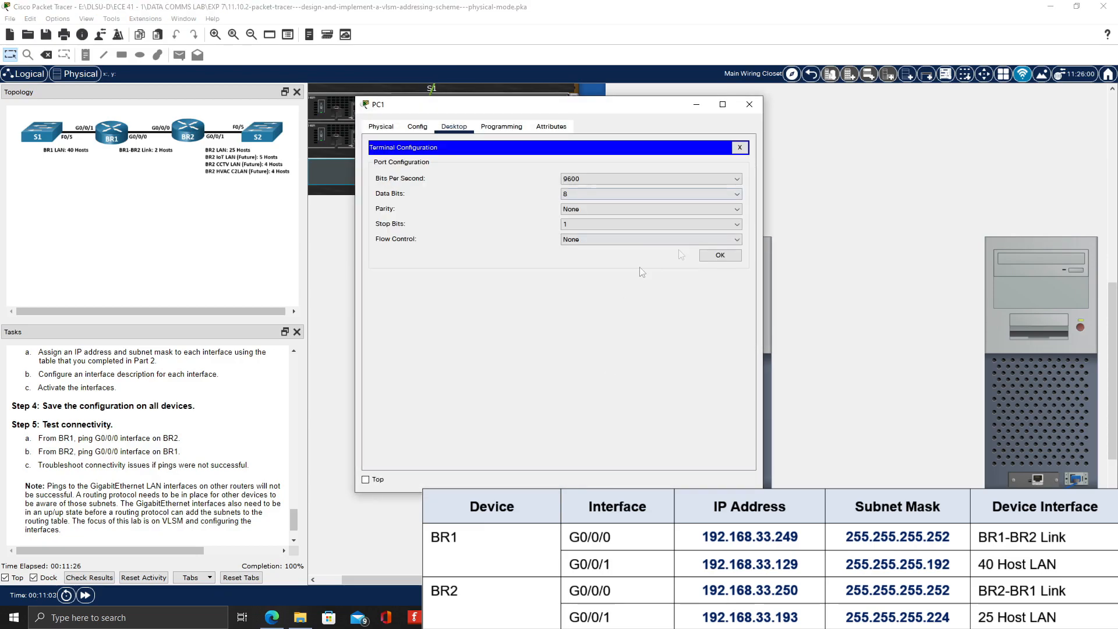
click(720, 256)
Ping BR2's G0/0/0 address 192.168.33.250 from BR1 and repeat the ping once
text(ping 192.168.33.250)
key(Return)
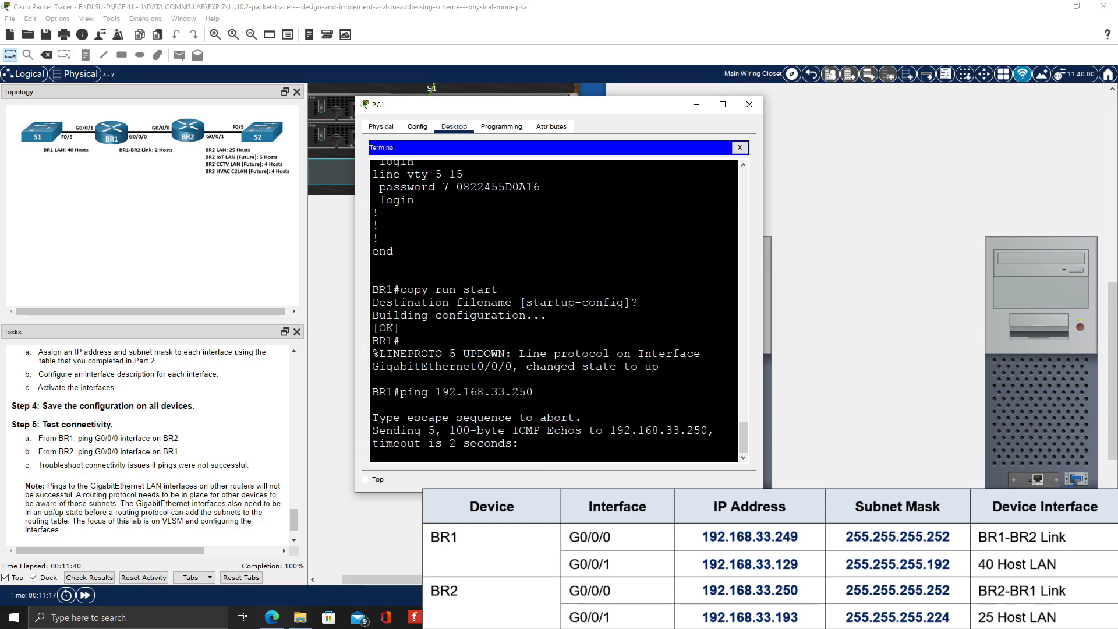
key(Up)
key(Return)
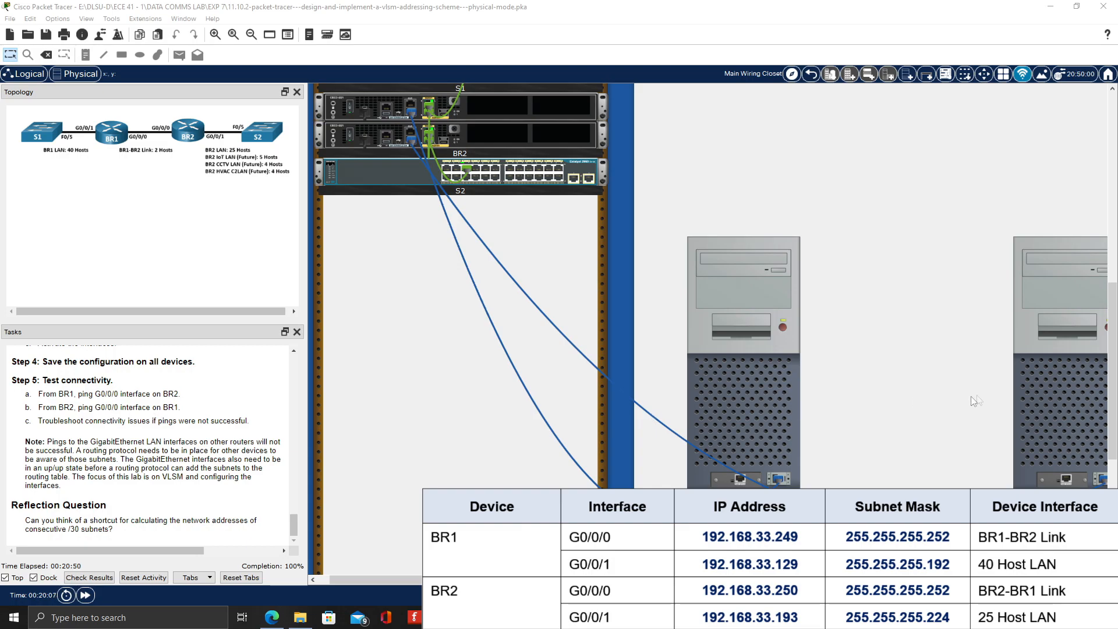
Reopen a terminal session from PC2 to router BR2 using the default console settings
click(1020, 401)
click(749, 105)
click(1049, 417)
click(561, 192)
click(718, 252)
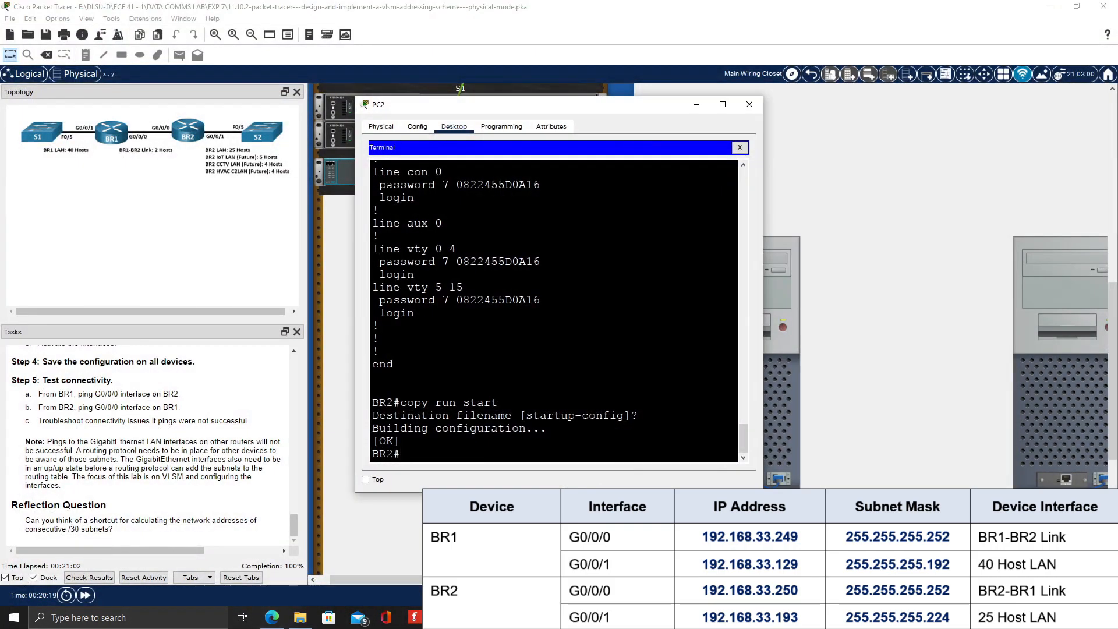
Ping BR1's G0/0/0 address 192.168.33.249 from BR2 and repeat the ping once
text(ping 192.168.33.)
text(9)
key(Return)
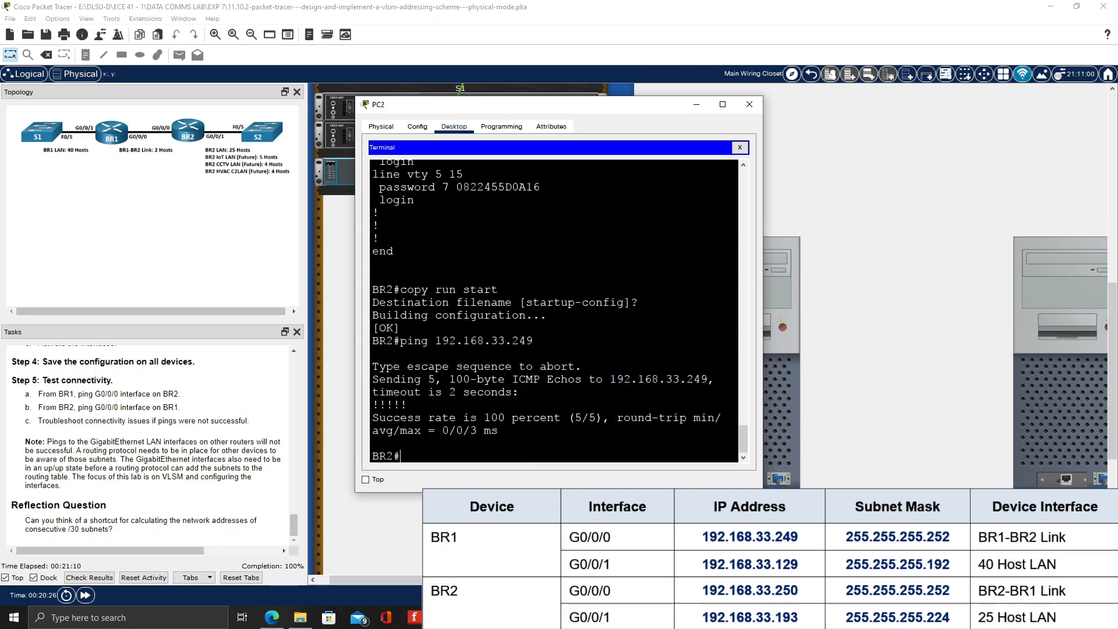
key(Up)
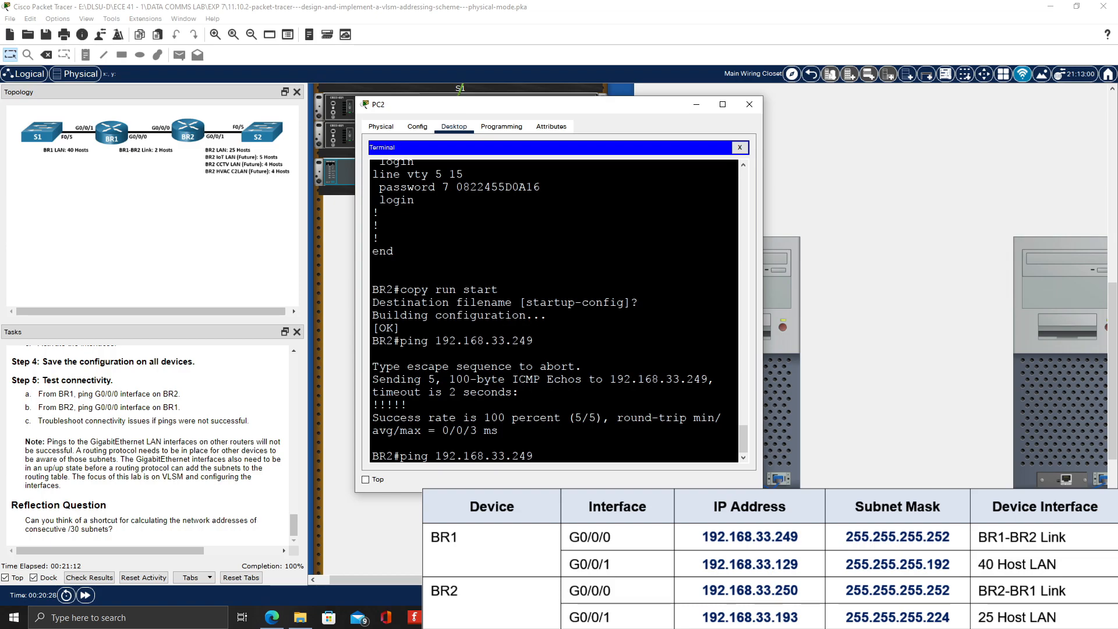
key(Return)
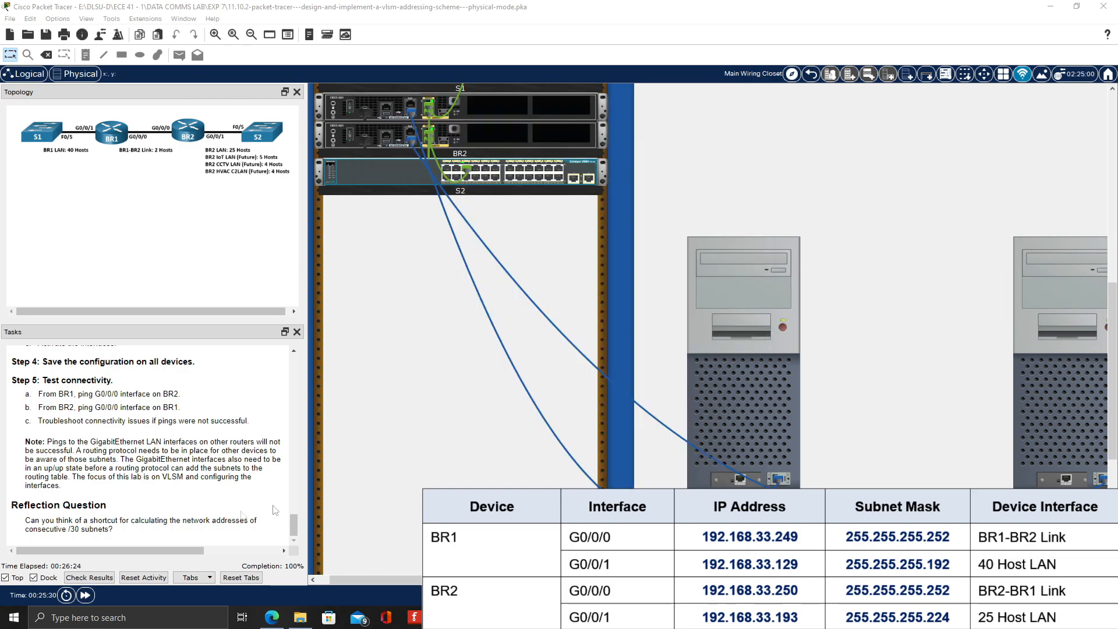
Check the activity results and review the assessment items for BR1 and BR2
click(89, 577)
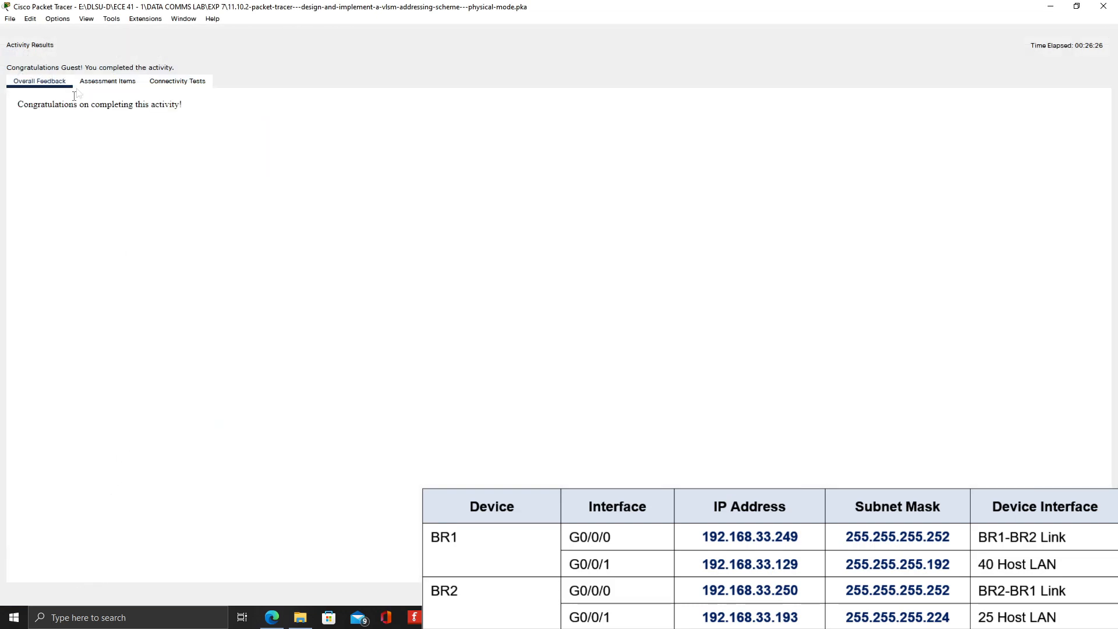
click(107, 81)
click(37, 134)
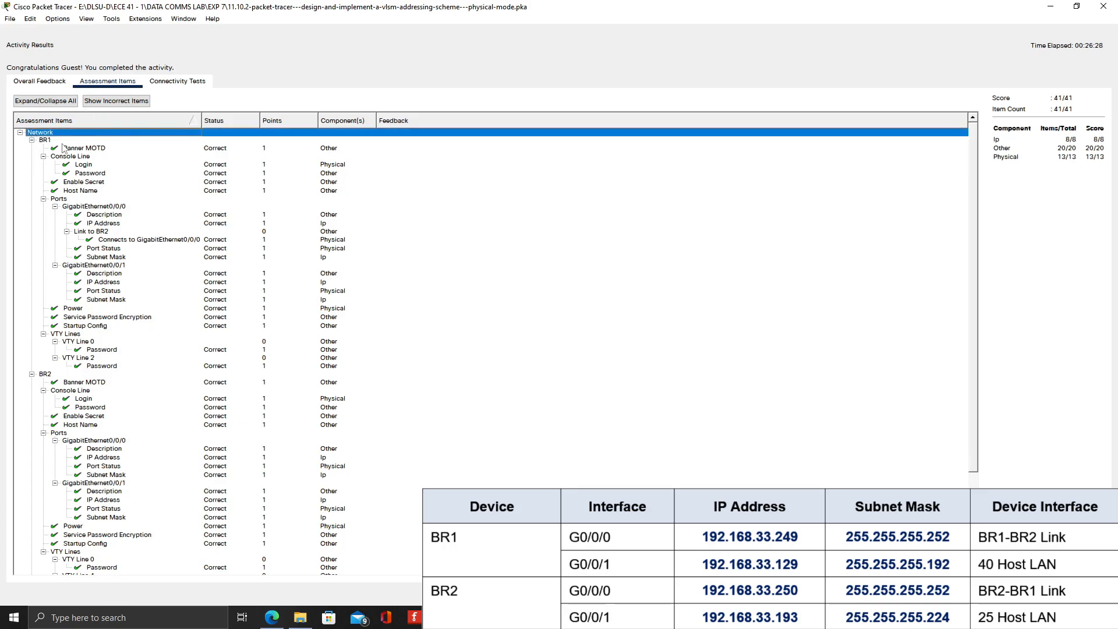
scroll(75, 282, down, 5)
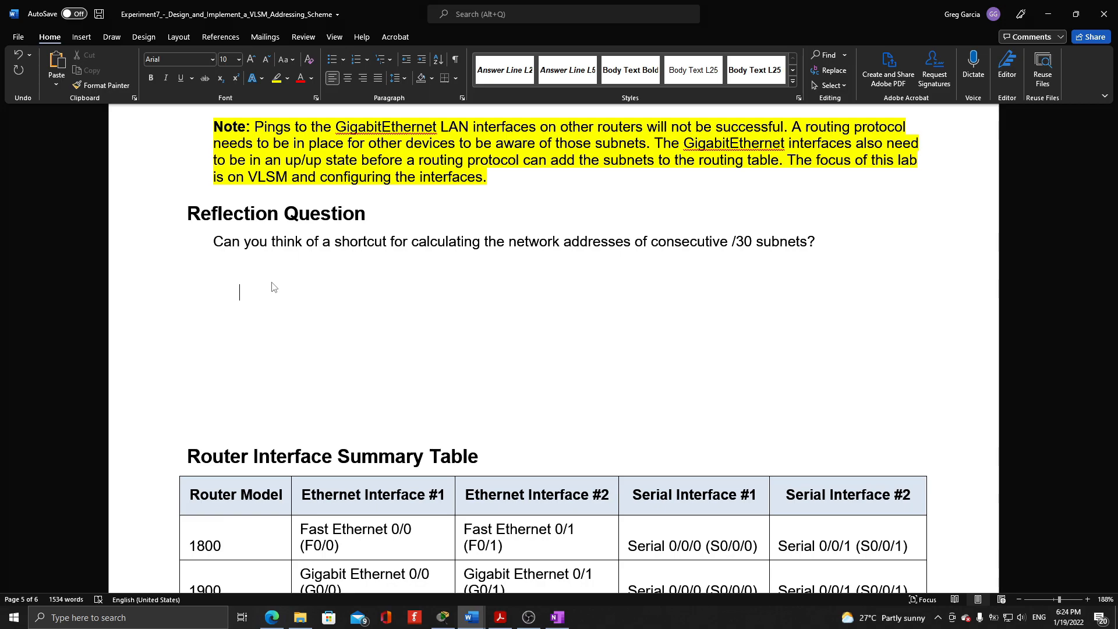
Under the reflection question in the Word document, write "/30 = 4 network addresses = 2 usable host addes, 1 network address, and 1 broadcast address"
text(/30 = 4 networ)
key(BackSpace)
text(ork addresses = 2 usab)
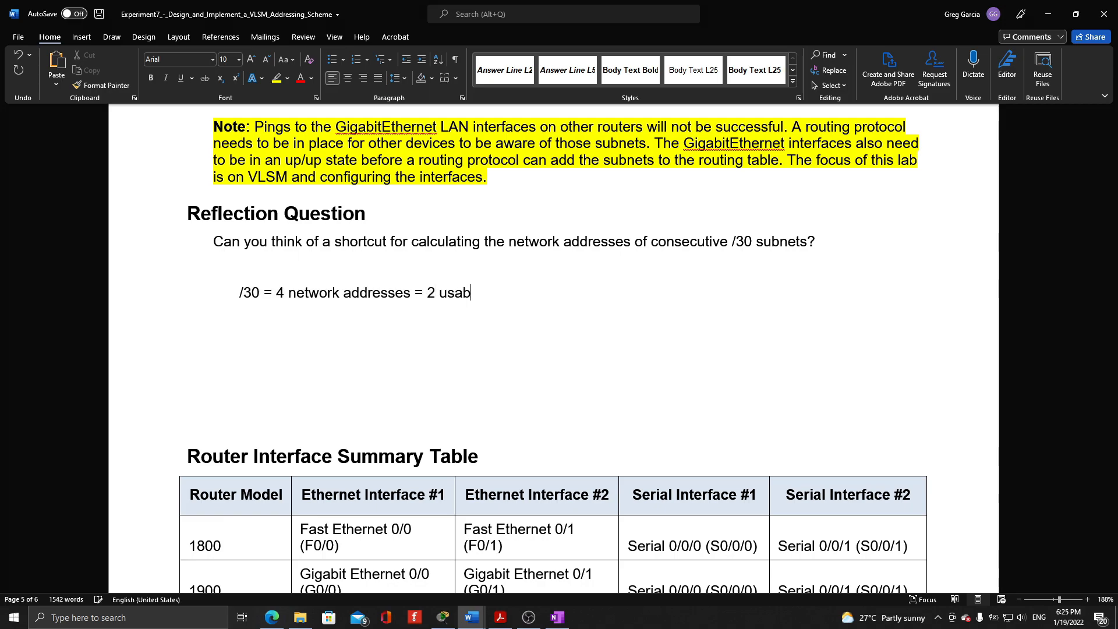
text(le host addes, 1 ne)
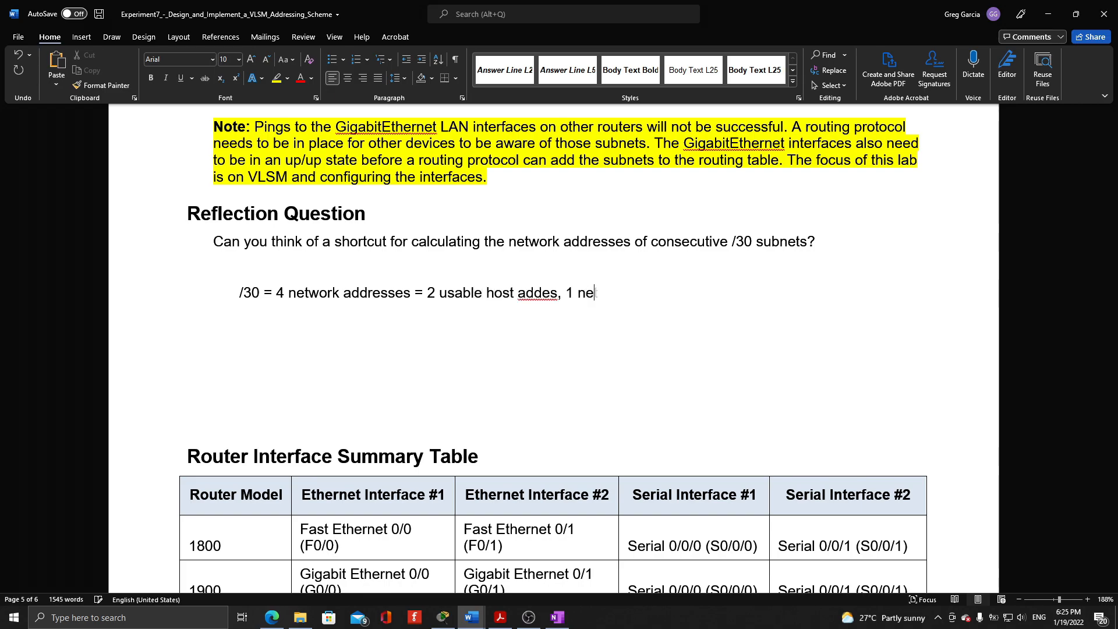
text(twork address, and 1)
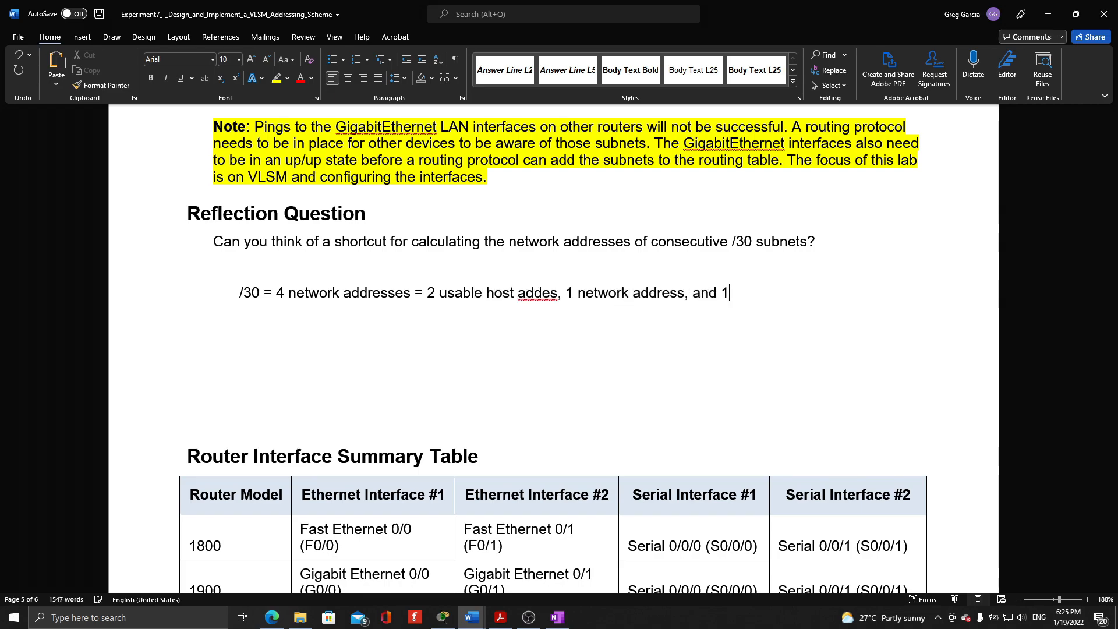
text( broadcast address)
Add the line 192.168.1.0/30 below the explanation and insert a table of four columns and five rows under it
key(Return)
text(192.168.1.0/30)
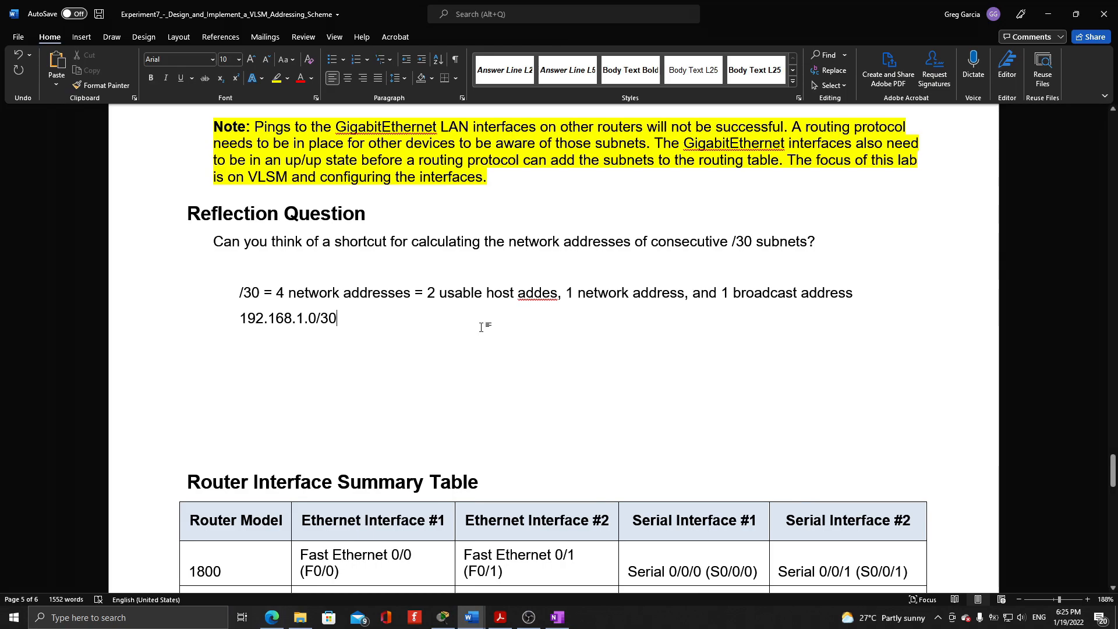
key(Return)
click(81, 36)
click(109, 69)
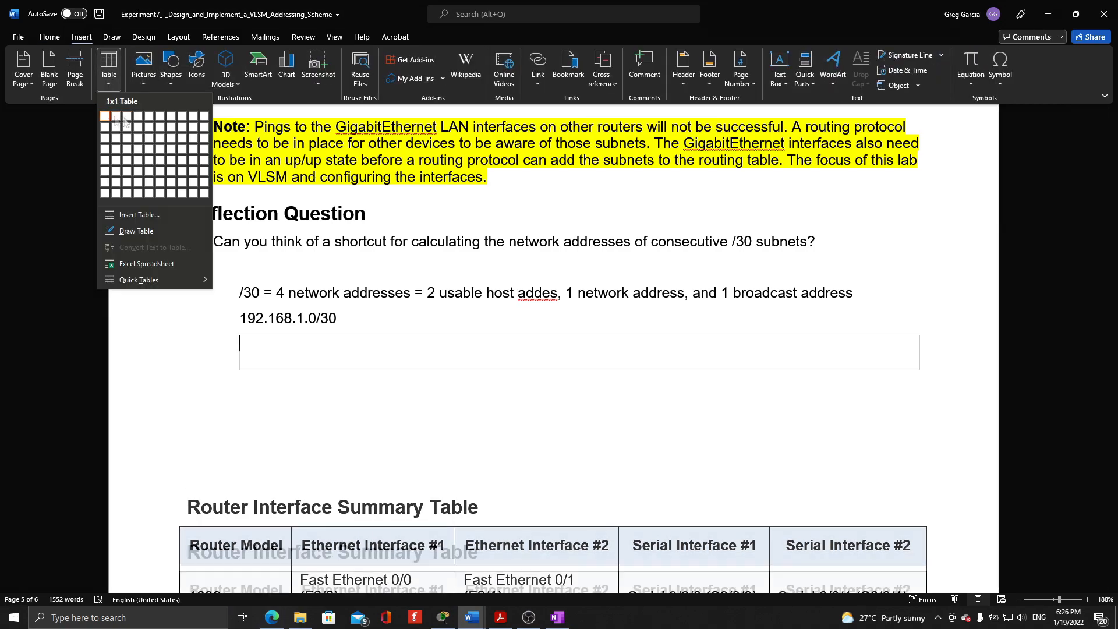
click(138, 160)
Label the table's second to fourth columns Network Add., First Add. and Broadcast Add
click(460, 355)
text(Network Add.)
key(Tab)
text(First Add)
key(Tab)
text(Broadcast Add.)
click(654, 354)
text(.)
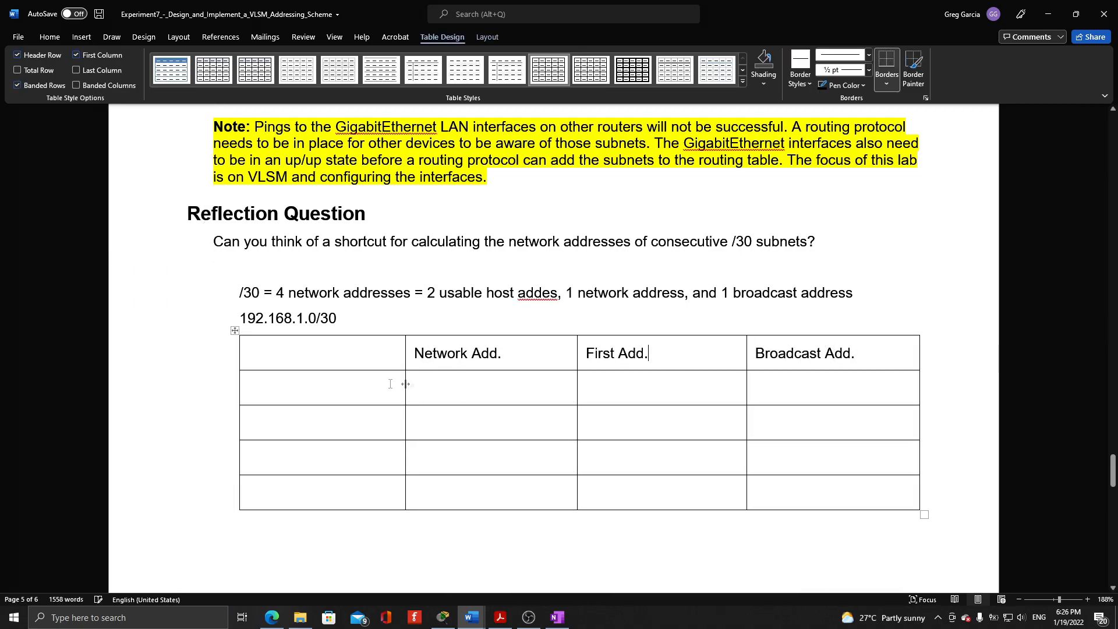
Label the table rows below the header Subnet A, Subnet B, Subnet C and Subnet D
click(349, 387)
text(Subnet A)
key(Down)
text(Subnet B)
key(Down)
key(Right)
text(S)
key(BackSpace)
key(Left)
text(Subnet C)
key(Down)
text(Subnet D)
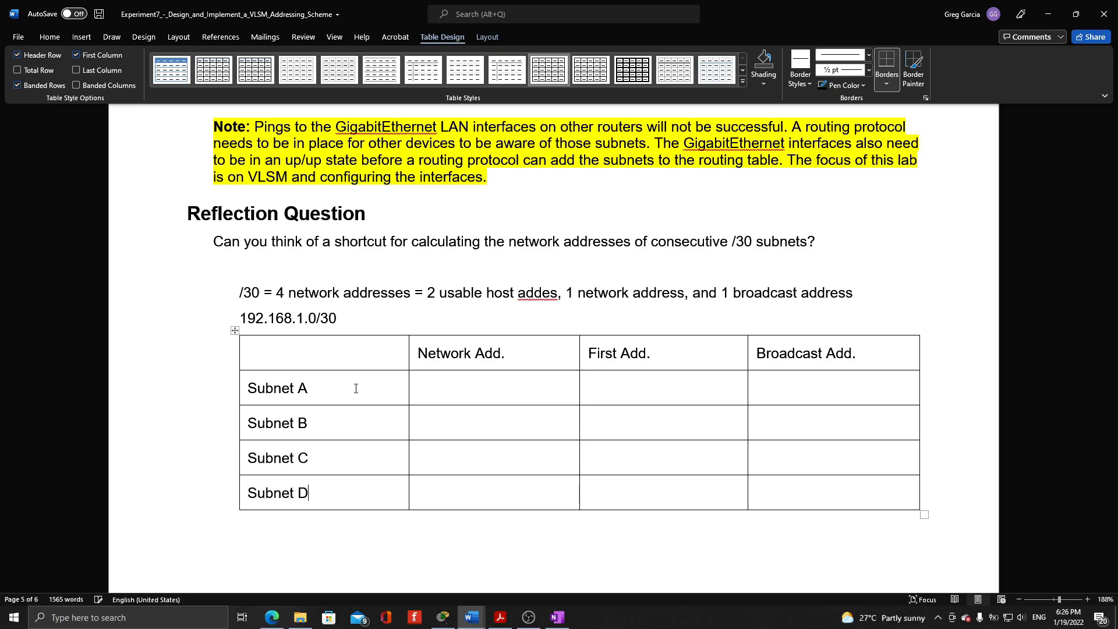
Copy 192.168.1.0 into Subnet A's network address cell and extend the First Add. heading to First Host Add
drag(238, 319, 316, 320)
key(ctrl+c)
click(456, 386)
key(ctrl+v)
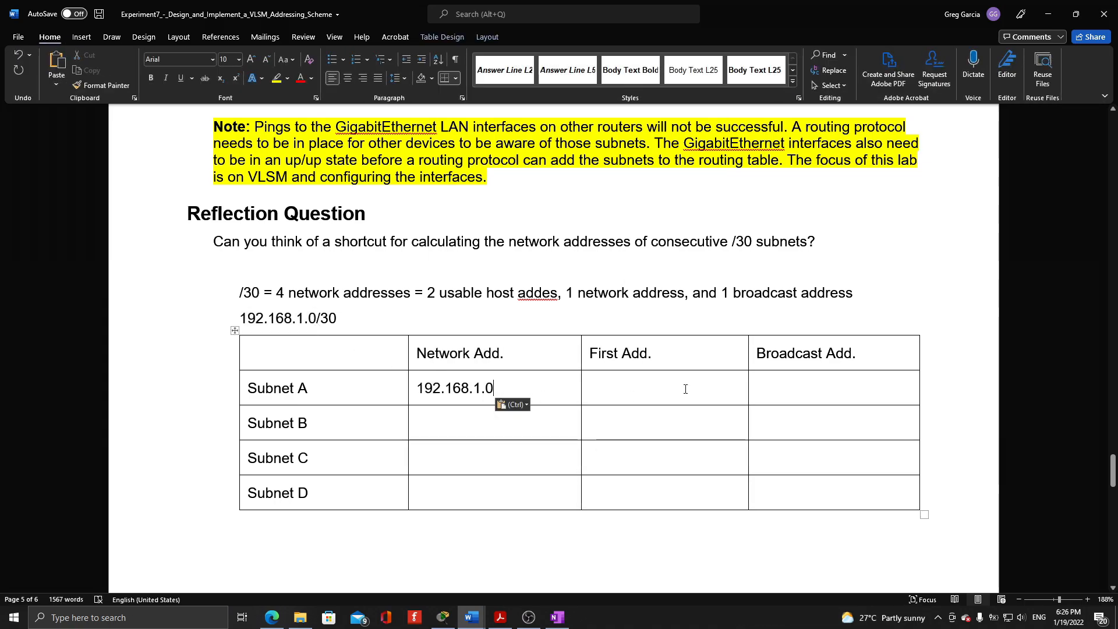
click(616, 354)
text(Host)
Enter 192.168.1.1 as Subnet A's first host address and 192.168.1.3 as its broadcast address
click(634, 388)
key(ctrl+v)
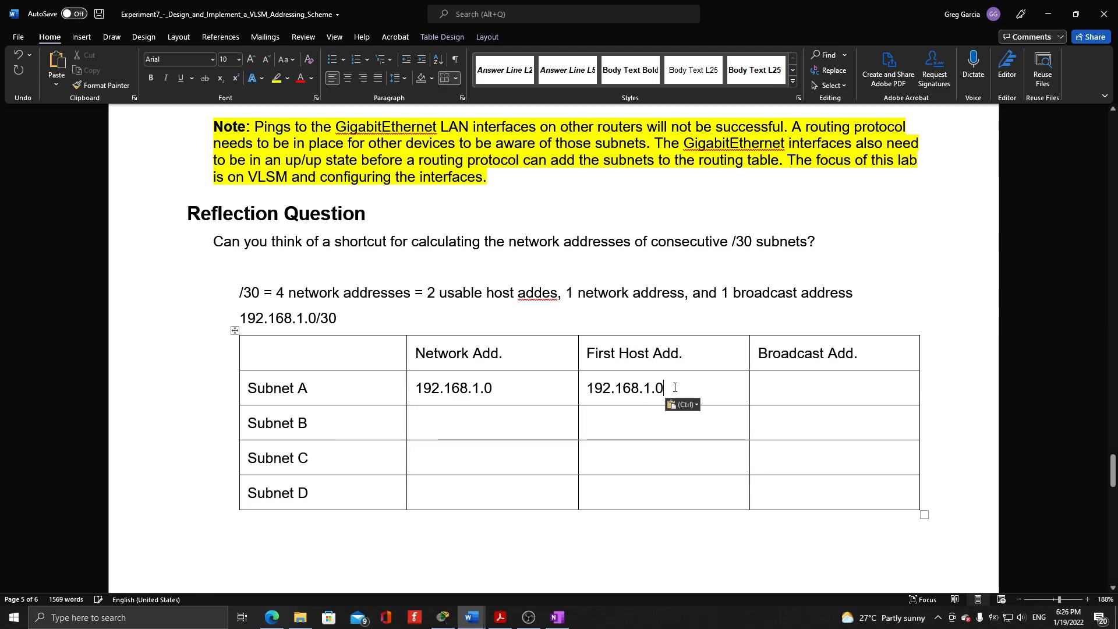
key(BackSpace)
text(1)
click(820, 395)
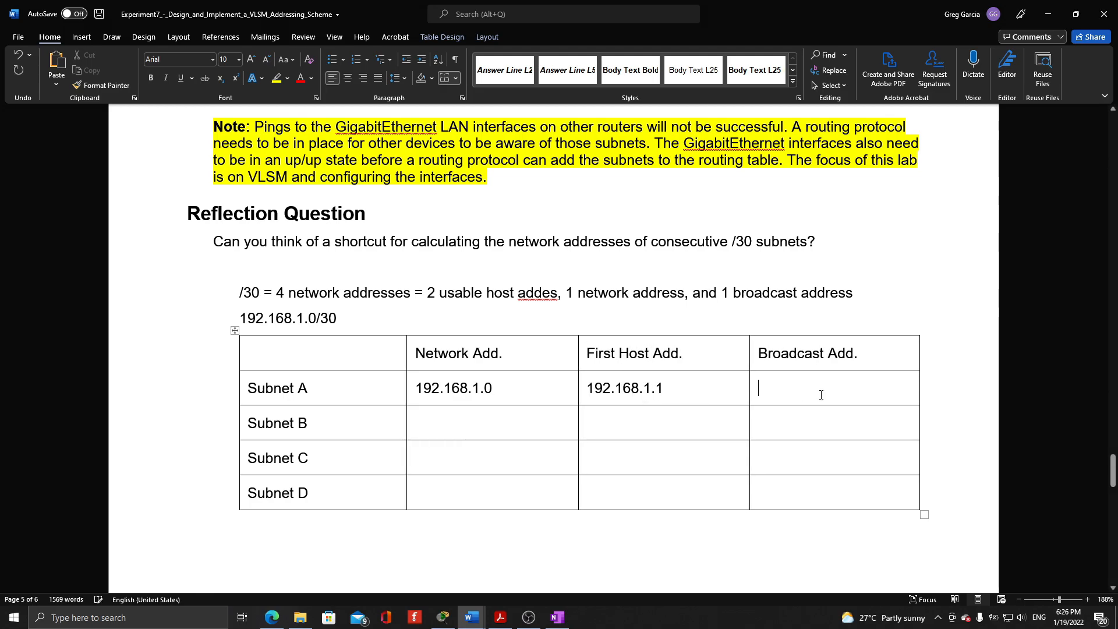
key(ctrl+v)
key(BackSpace)
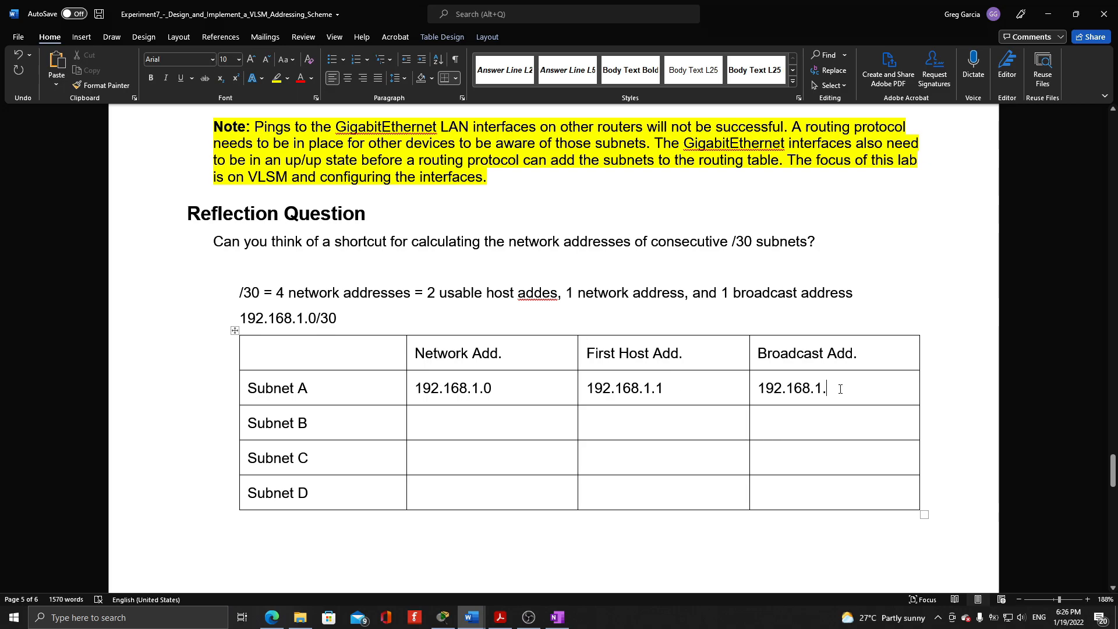
text(3)
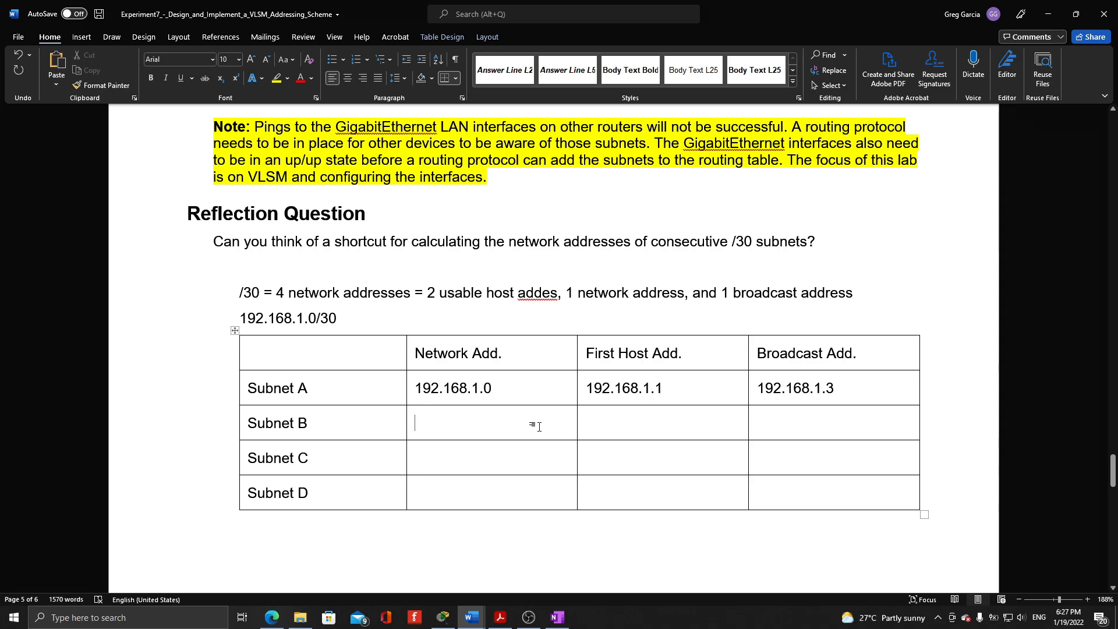
Fill in Subnet B with network address 192.168.1.4, first host 192.168.1.5 and broadcast address 192.168.1.7
key(ctrl+v)
key(BackSpace)
text(4)
key(ctrl+v)
key(BackSpace)
text(5)
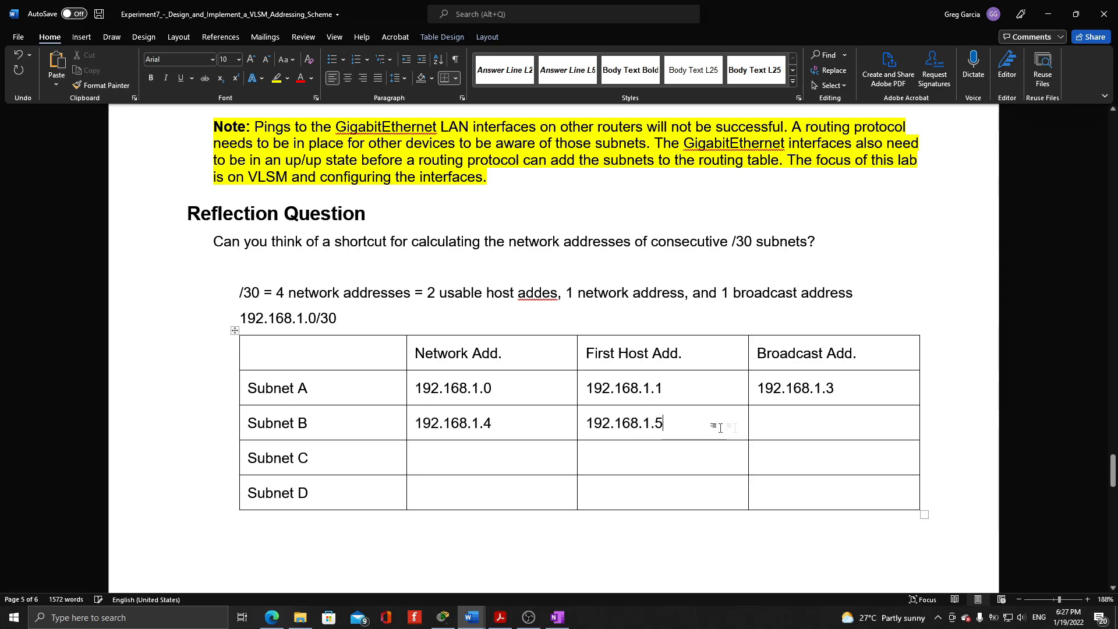
click(823, 424)
key(ctrl+v)
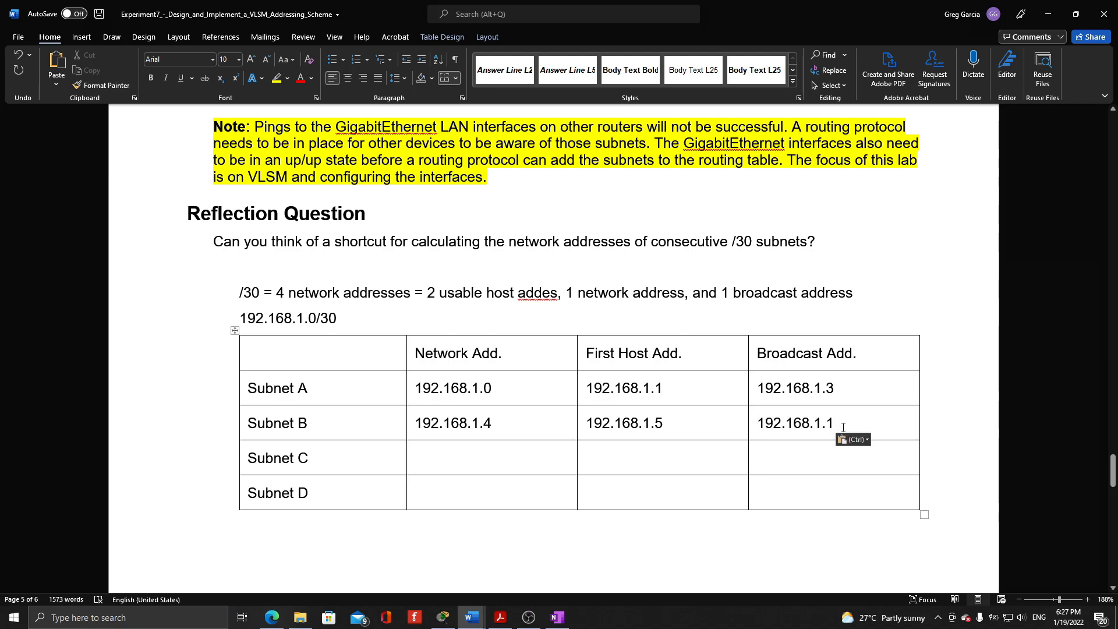
key(BackSpace)
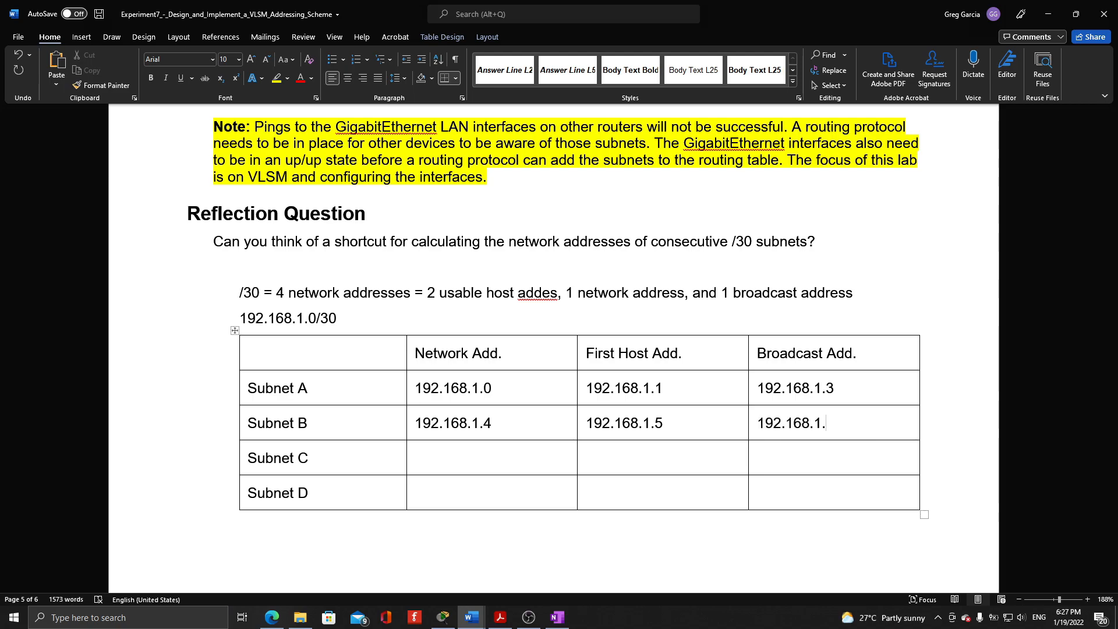
text(7)
Enter 192.168.1.8 as Subnet C's network address and 192.168.1.9 as its first host address
click(500, 453)
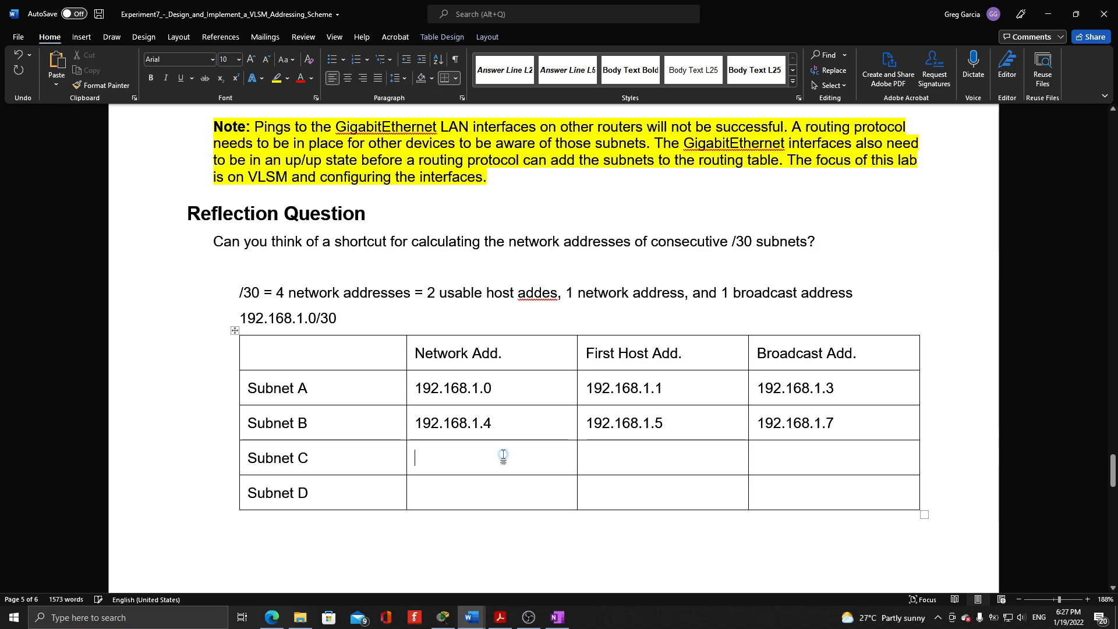
key(ctrl+v)
key(BackSpace)
text(8)
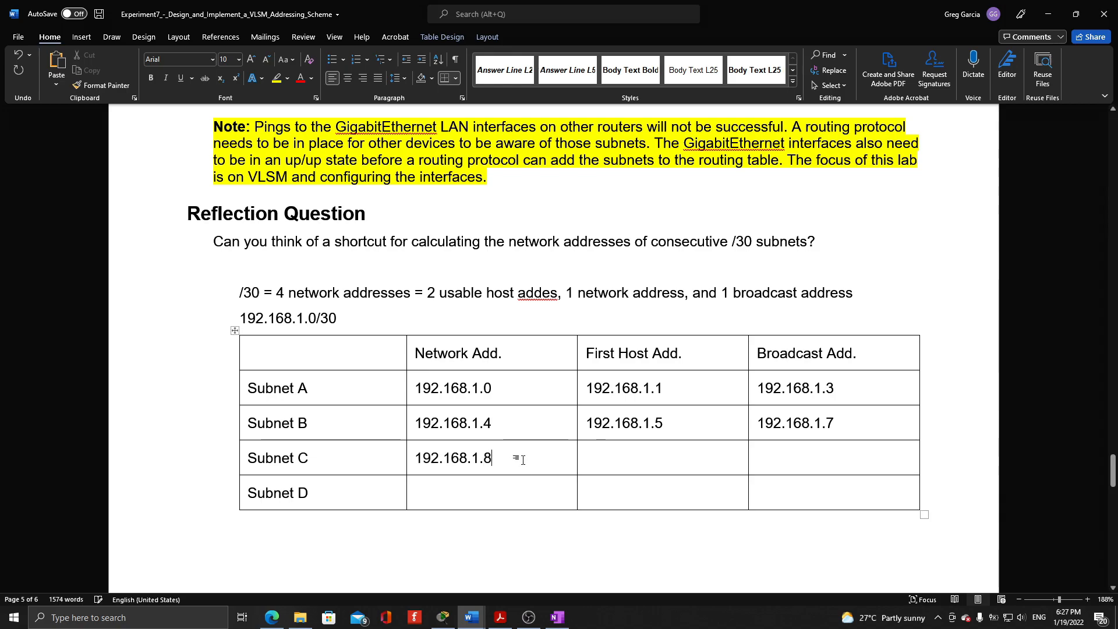
drag(518, 458, 429, 457)
key(ctrl+c)
click(675, 459)
key(ctrl+v)
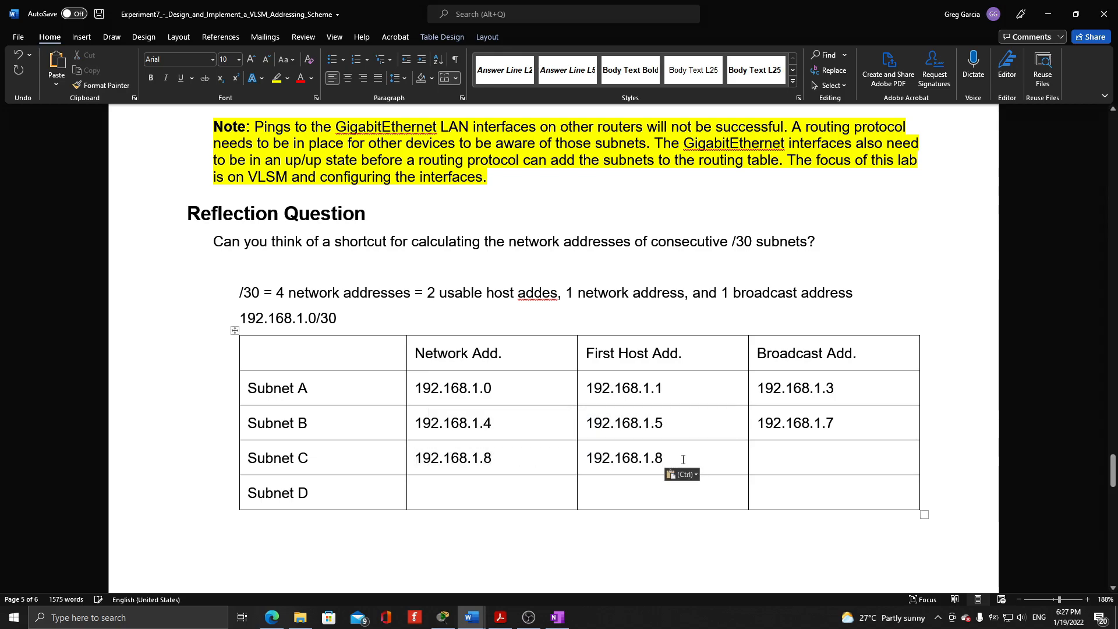
key(BackSpace)
text(9)
Copy Subnet C's first host address into its broadcast cell and change it to 192.168.1.10
drag(670, 458, 584, 459)
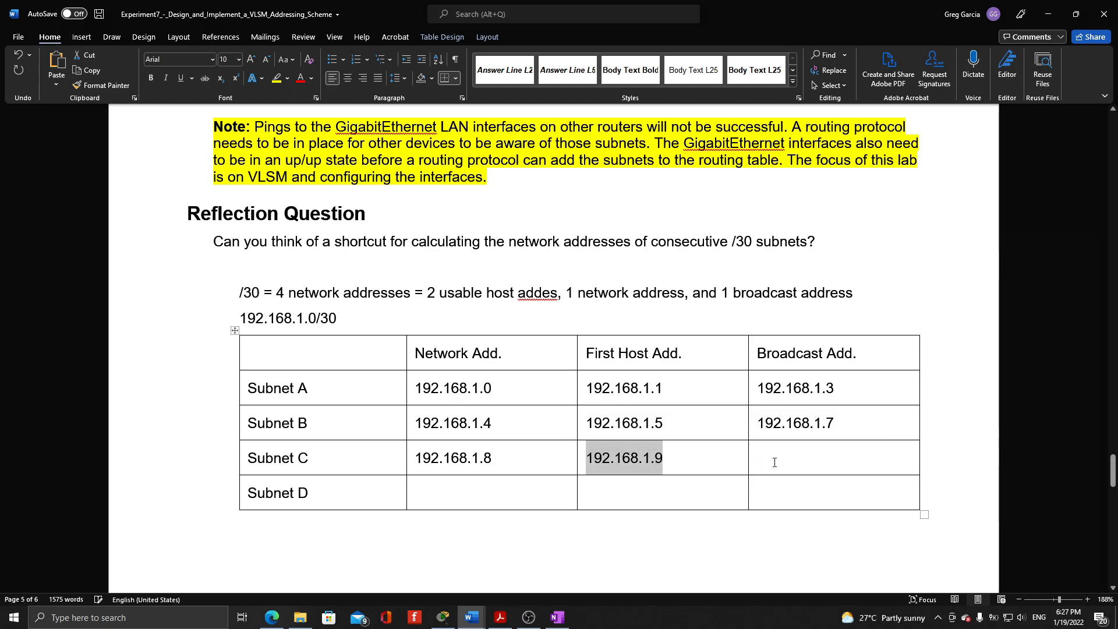
click(806, 452)
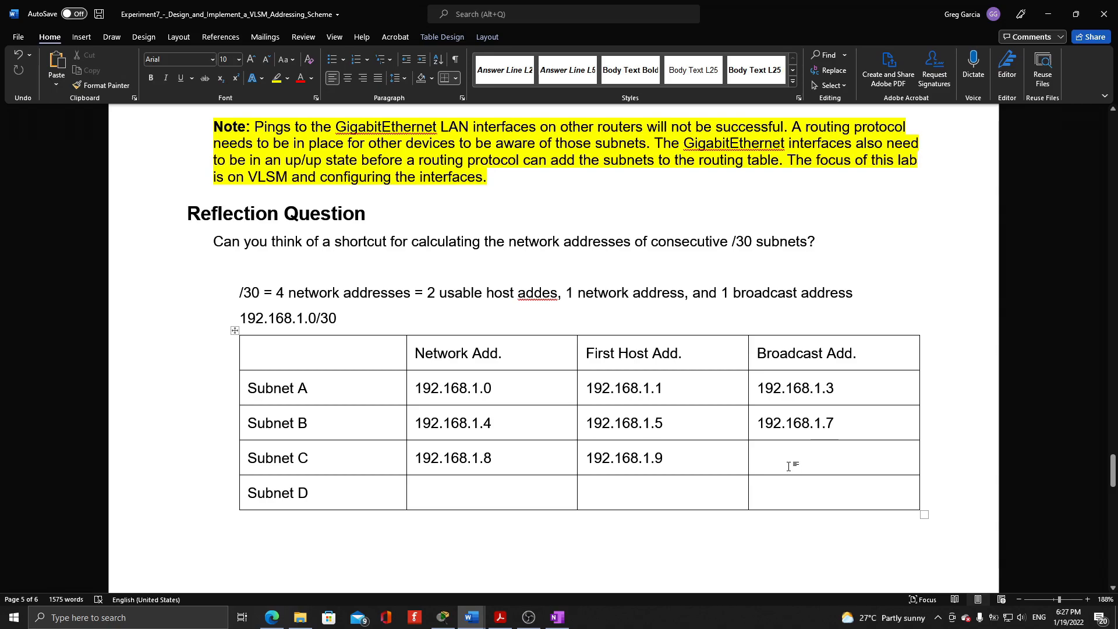
key(ctrl+v)
key(BackSpace)
text(10)
Fill in Subnet D with network address 192.168.1.11, first host 192.168.1.12 and broadcast address 192.168.1.4
click(511, 488)
key(ctrl+v)
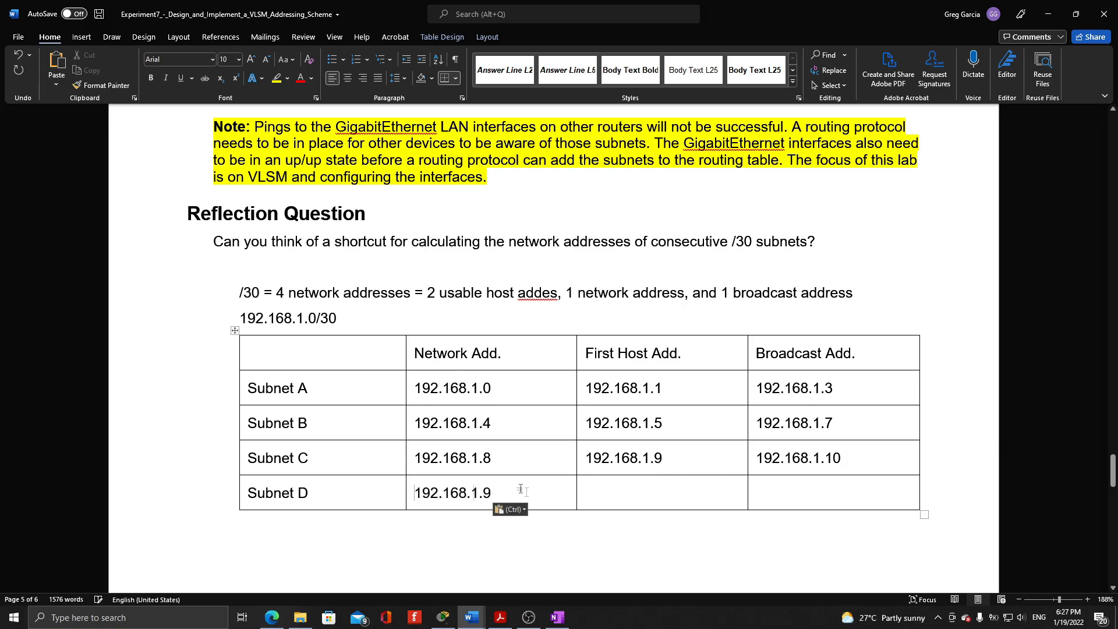
key(BackSpace)
text(11)
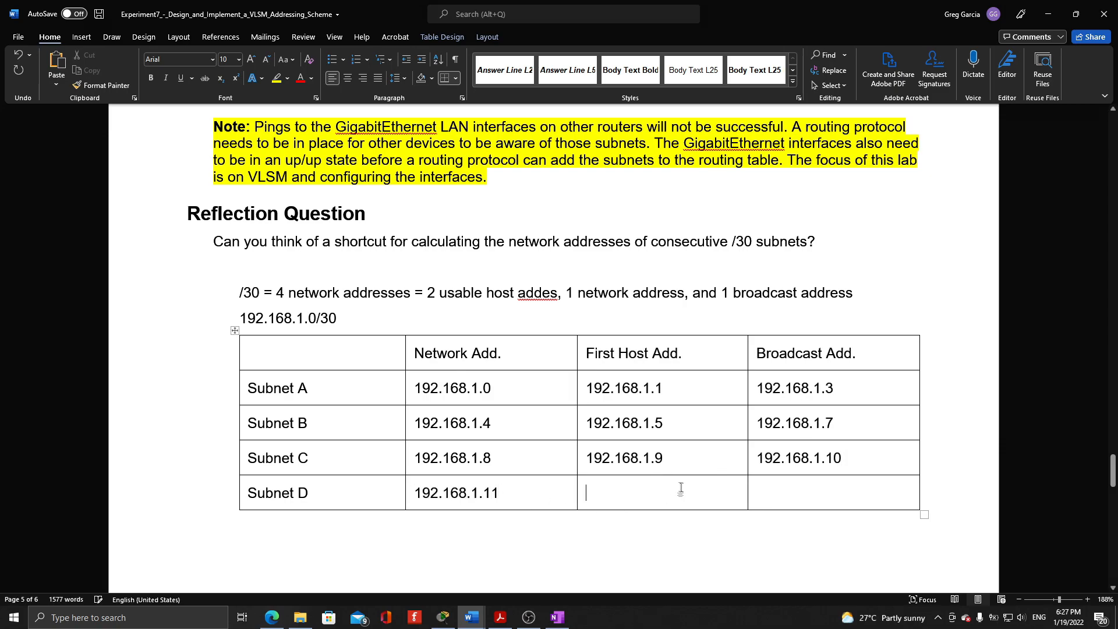
key(ctrl+v)
key(BackSpace)
text(12)
click(823, 501)
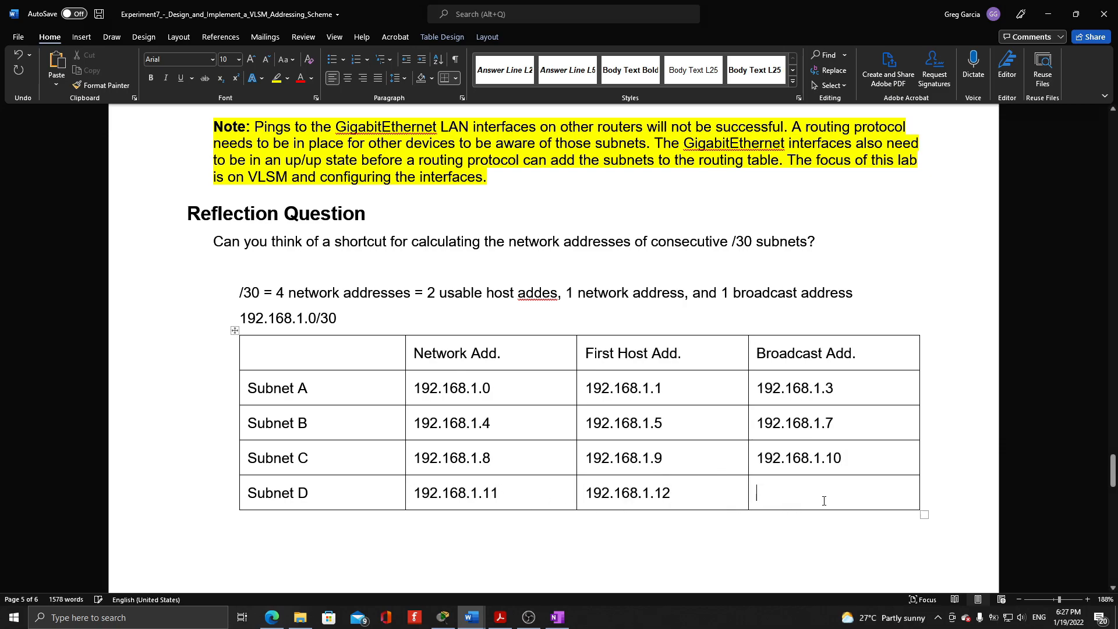
key(ctrl+v)
key(BackSpace)
text(4)
Insert a column between First Host Add. and Broadcast Add. and head it Last Host Add
click(480, 389)
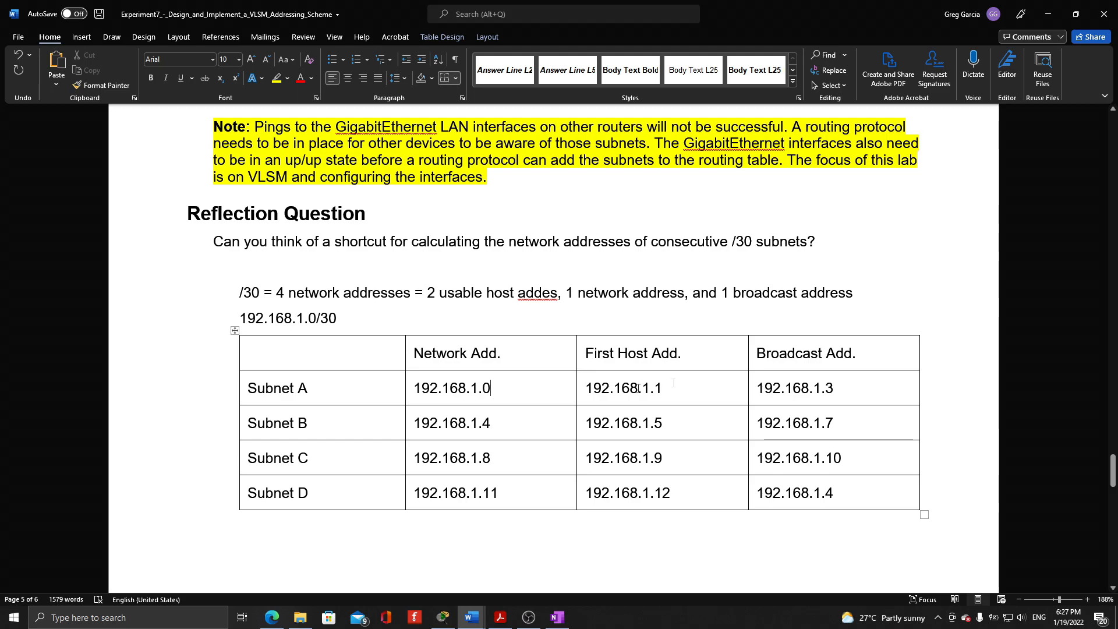
click(81, 40)
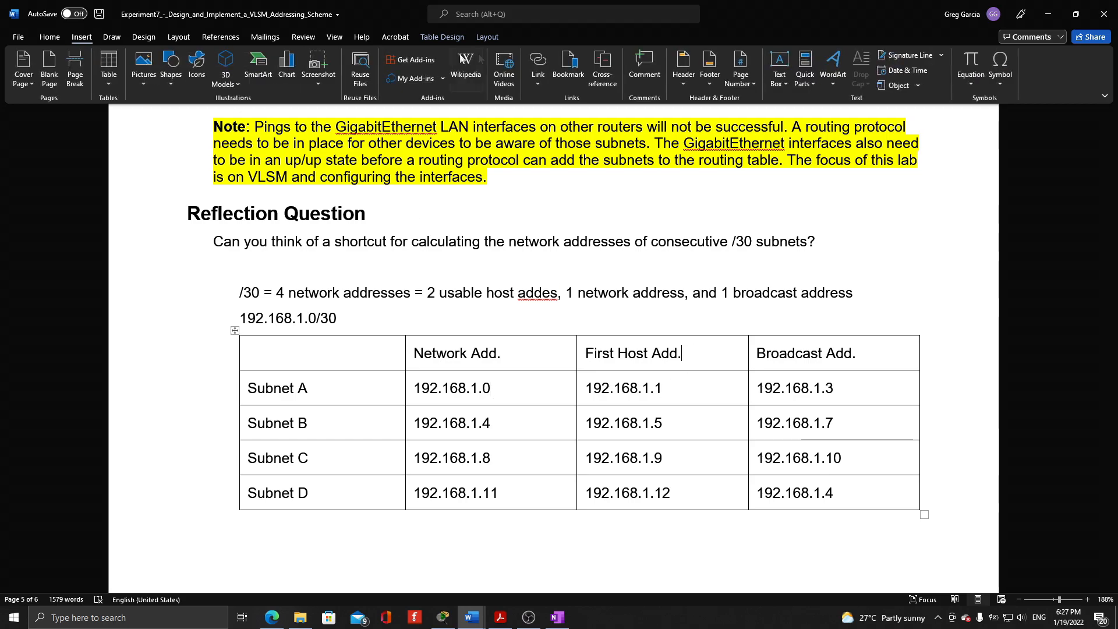
click(488, 38)
click(291, 70)
click(692, 358)
text(L)
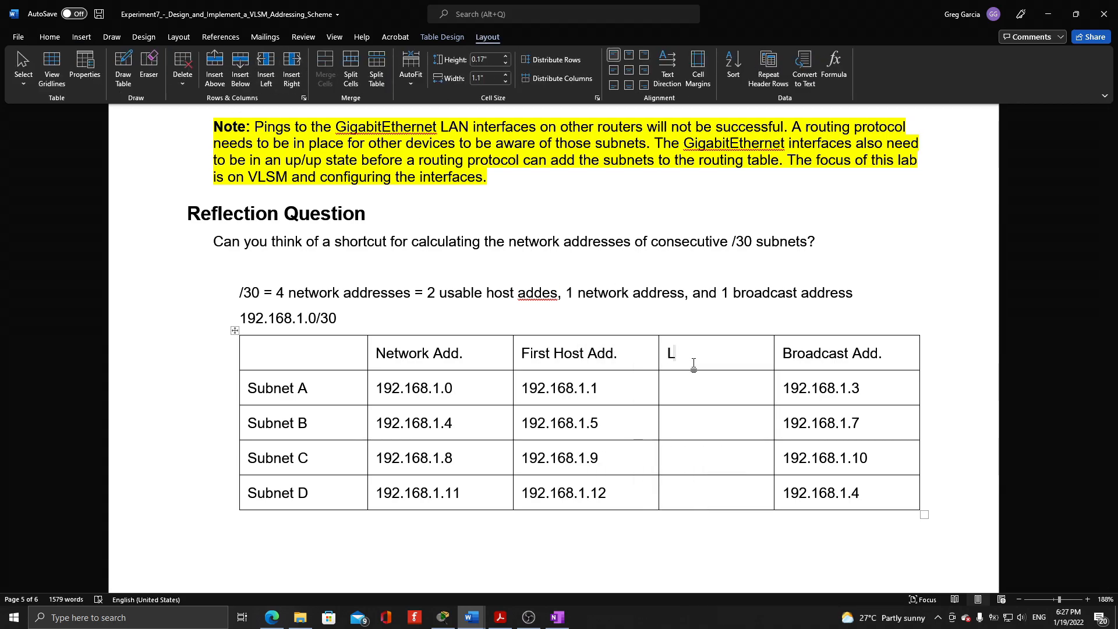
text(ast Host Add)
Enter the last host addresses 192.168.1.2 for Subnet A and 192.168.1.6 for Subnet B
drag(606, 390, 521, 389)
key(ctrl+c)
click(700, 392)
key(ctrl+v)
key(BackSpace)
text(2)
drag(603, 423, 520, 423)
click(699, 423)
key(ctrl+v)
key(BackSpace)
text(6)
Enter 192.168.1.10 as Subnet C's last host address and change its broadcast address to 192.168.1.111
click(734, 464)
key(ctrl+v)
key(BackSpace)
text(10)
key(BackSpace)
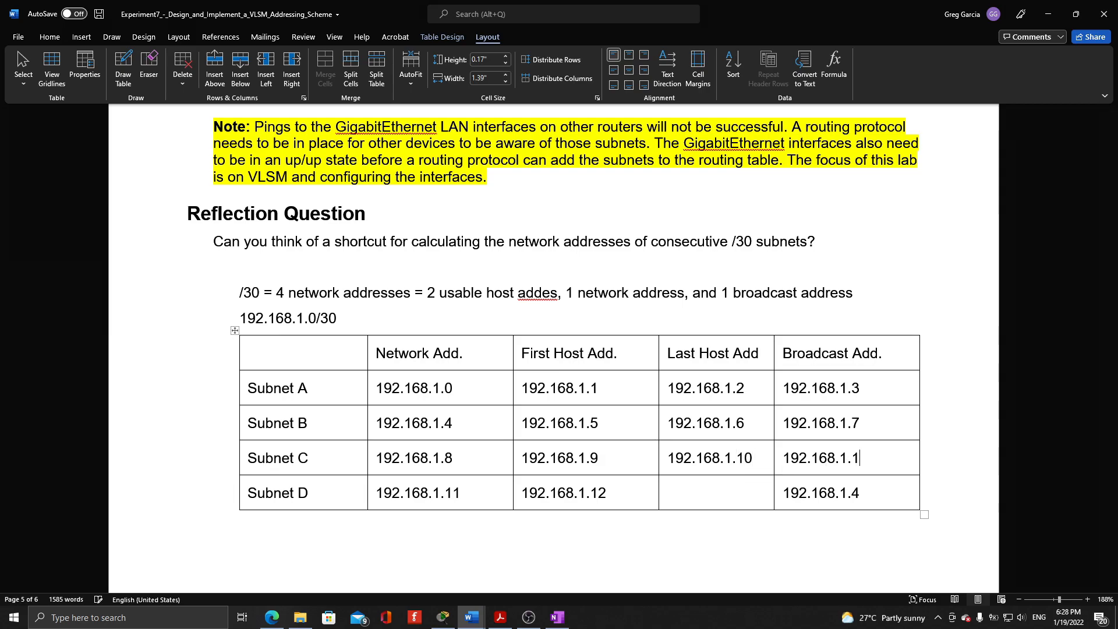
text(11)
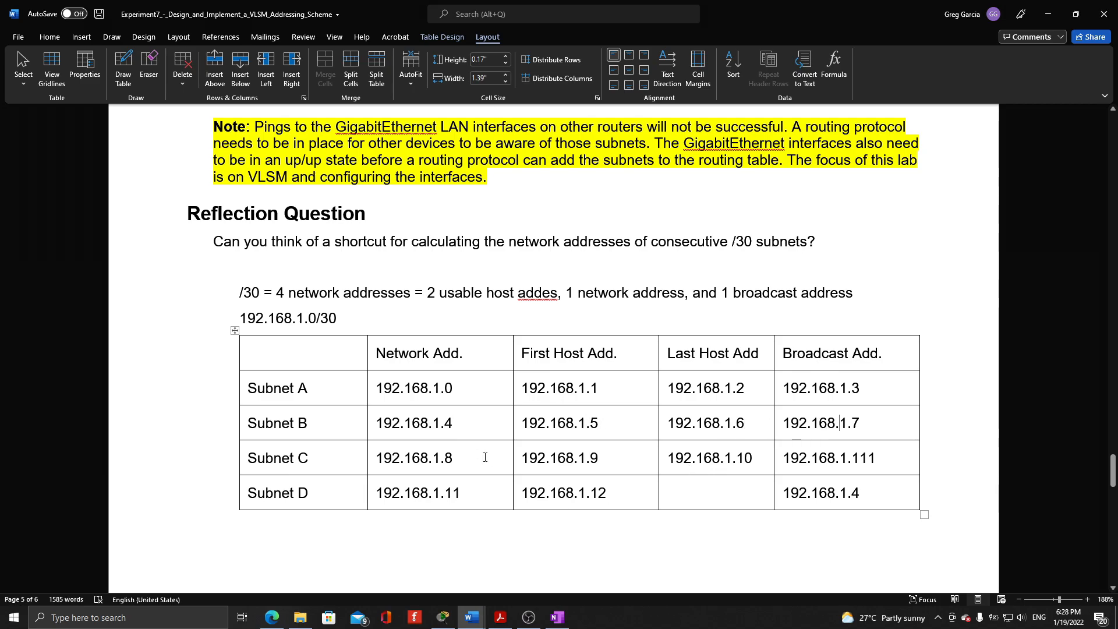
Change Subnet D's network address to 192.168.1.12 and its first host address to 192.168.1.13
key(BackSpace)
text(2)
key(BackSpace)
text(3)
Copy Subnet D's first host address into its last host cell and change it to 192.168.1.14
double_click(583, 496)
key(ctrl+c)
click(728, 493)
key(ctrl+v)
key(BackSpace)
key(BackSpace)
text(4)
Change Subnet D's broadcast address to 192.168.1.16 and leave the table
key(BackSpace)
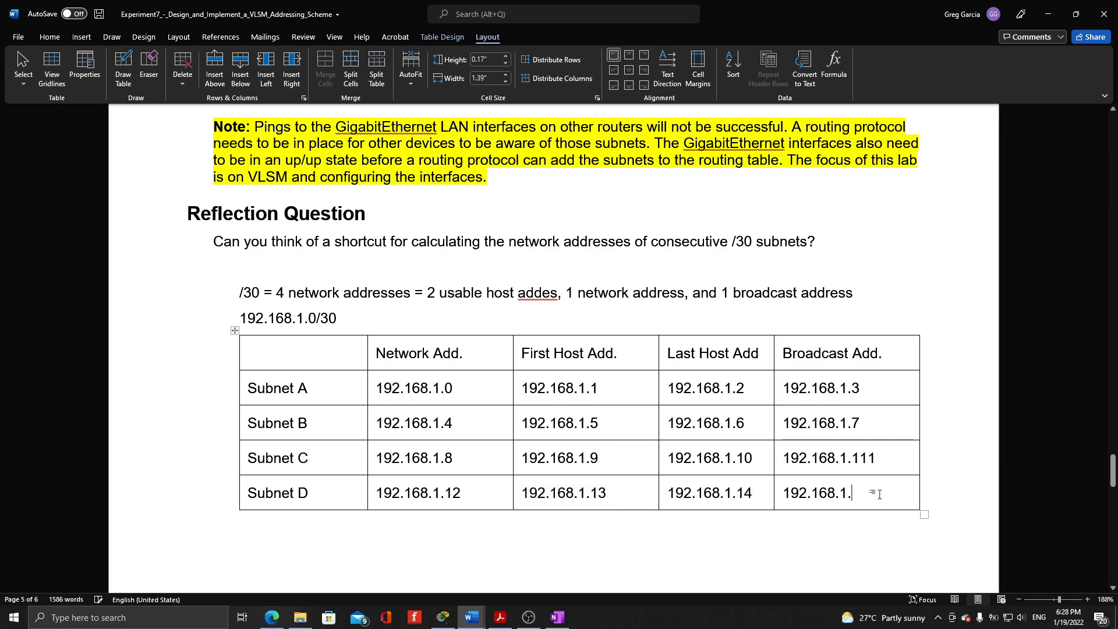
text(6)
key(BackSpace)
text(16)
click(754, 523)
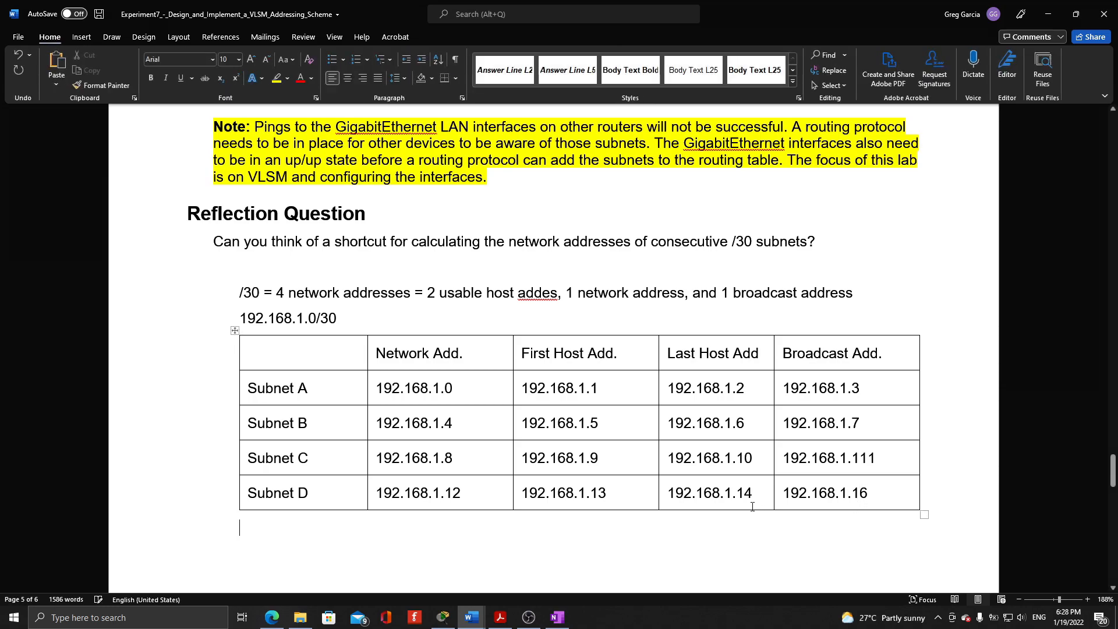